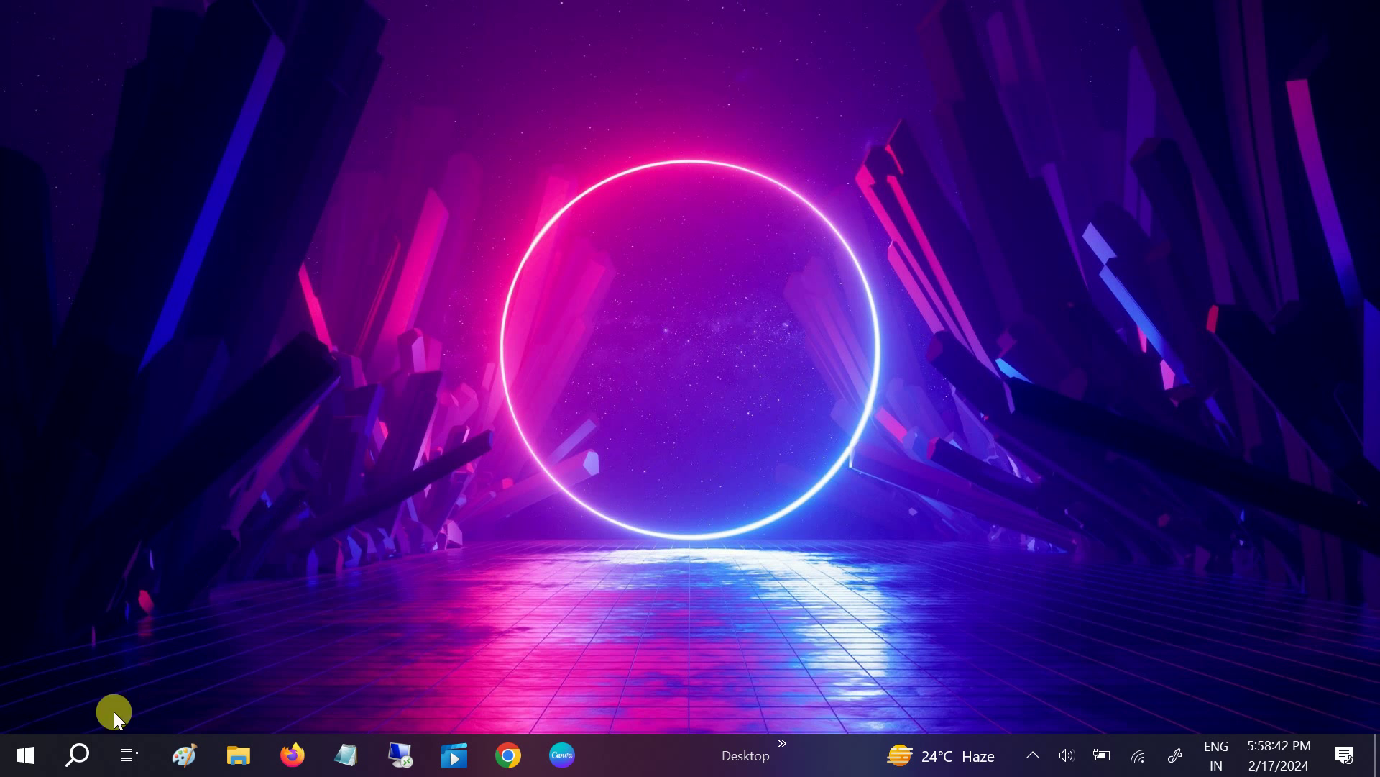
Search 'blue' and open the Bluetooth & other devices settings page
click(86, 759)
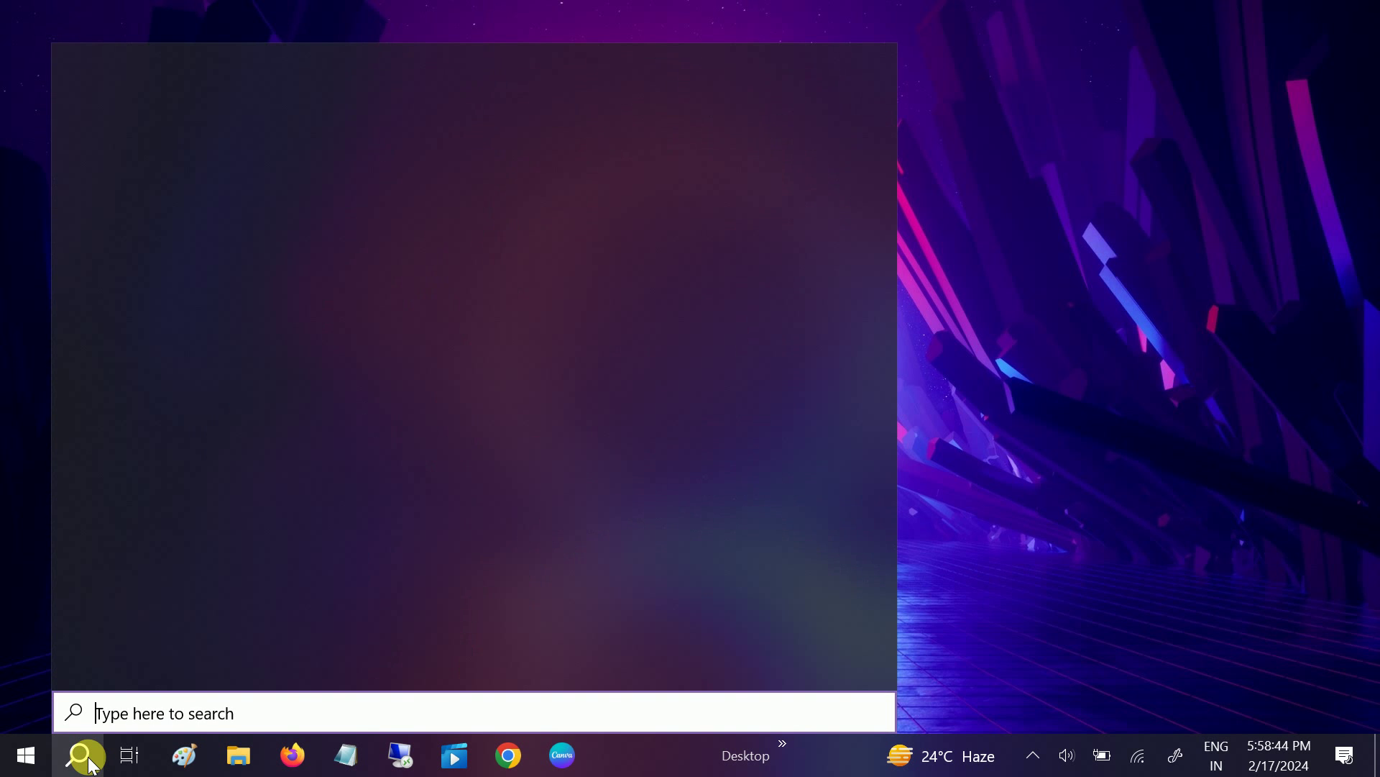
text(blue)
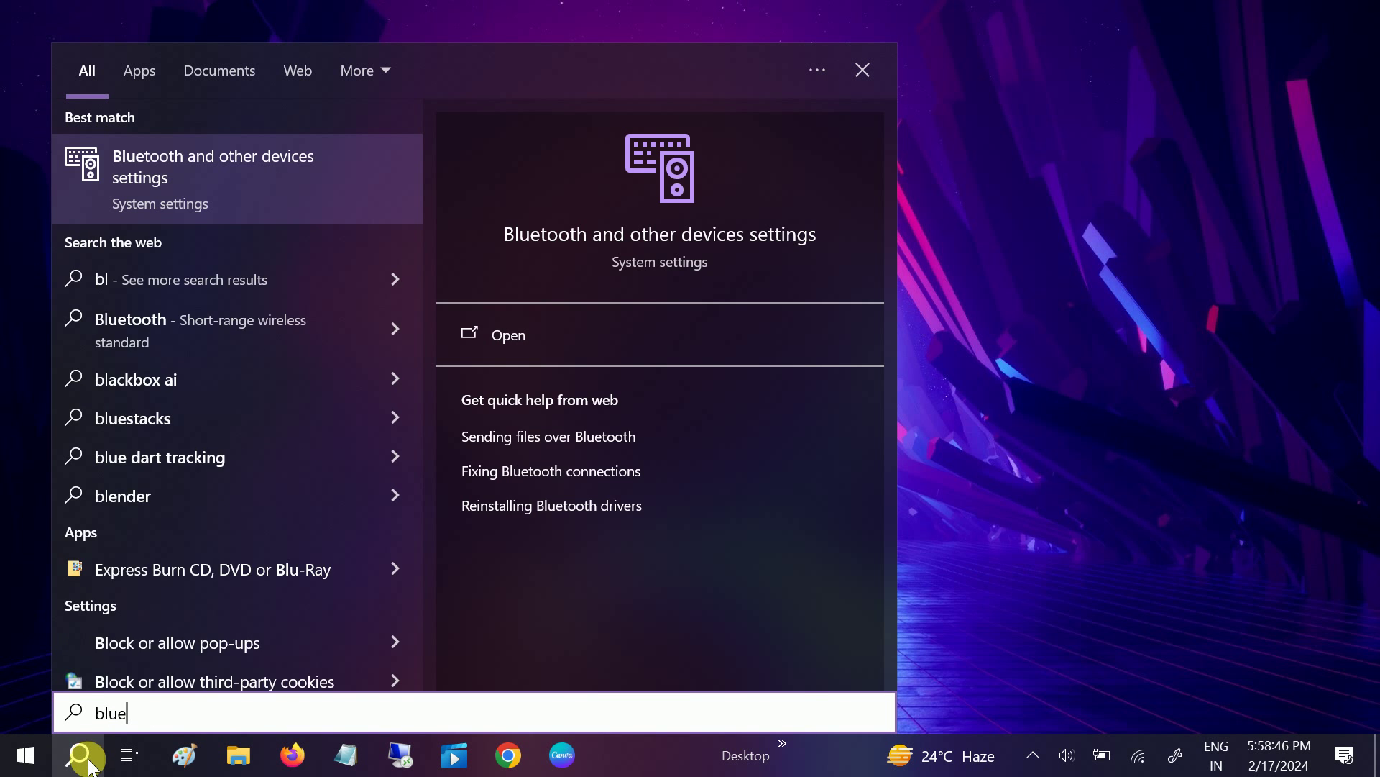
click(287, 188)
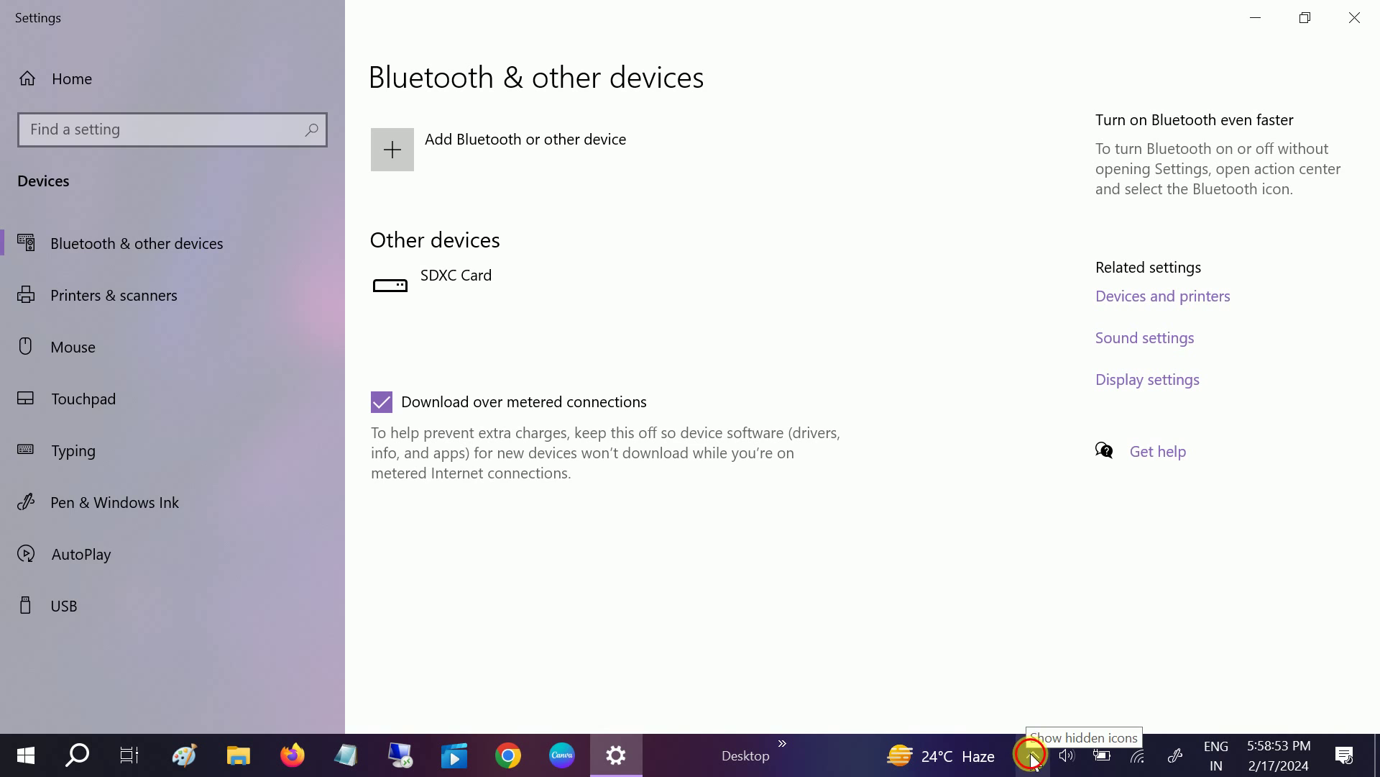
click(1034, 756)
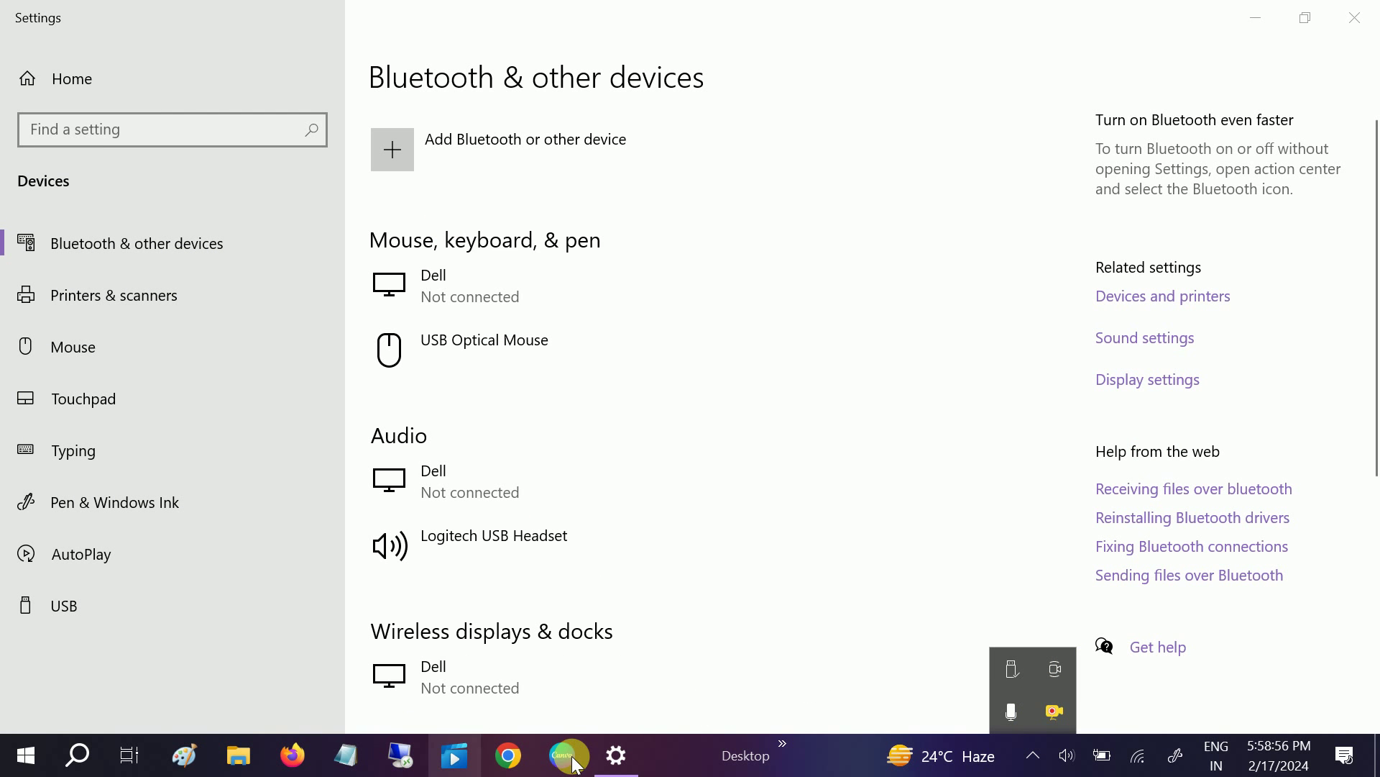
Try to pair a Bluetooth device, and cancel when the connection fails
click(532, 147)
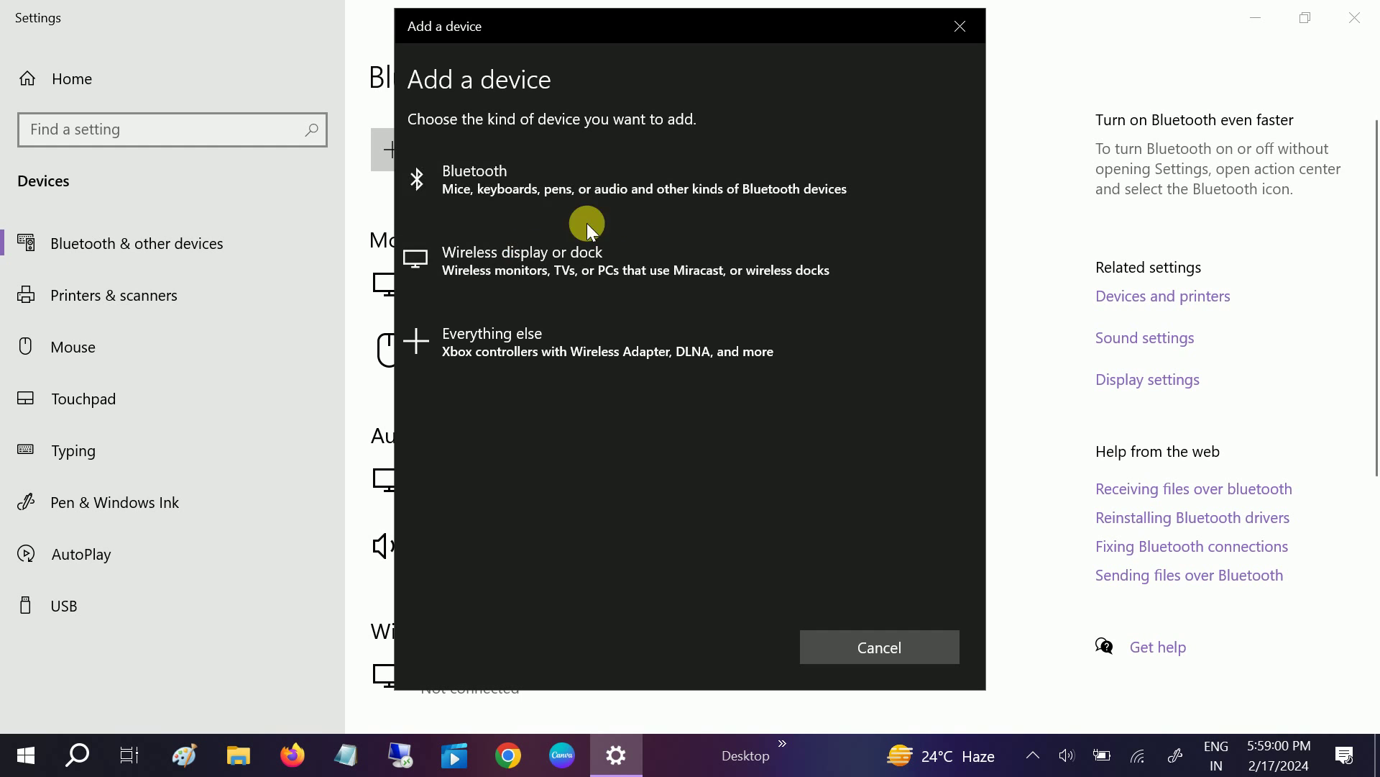
click(596, 192)
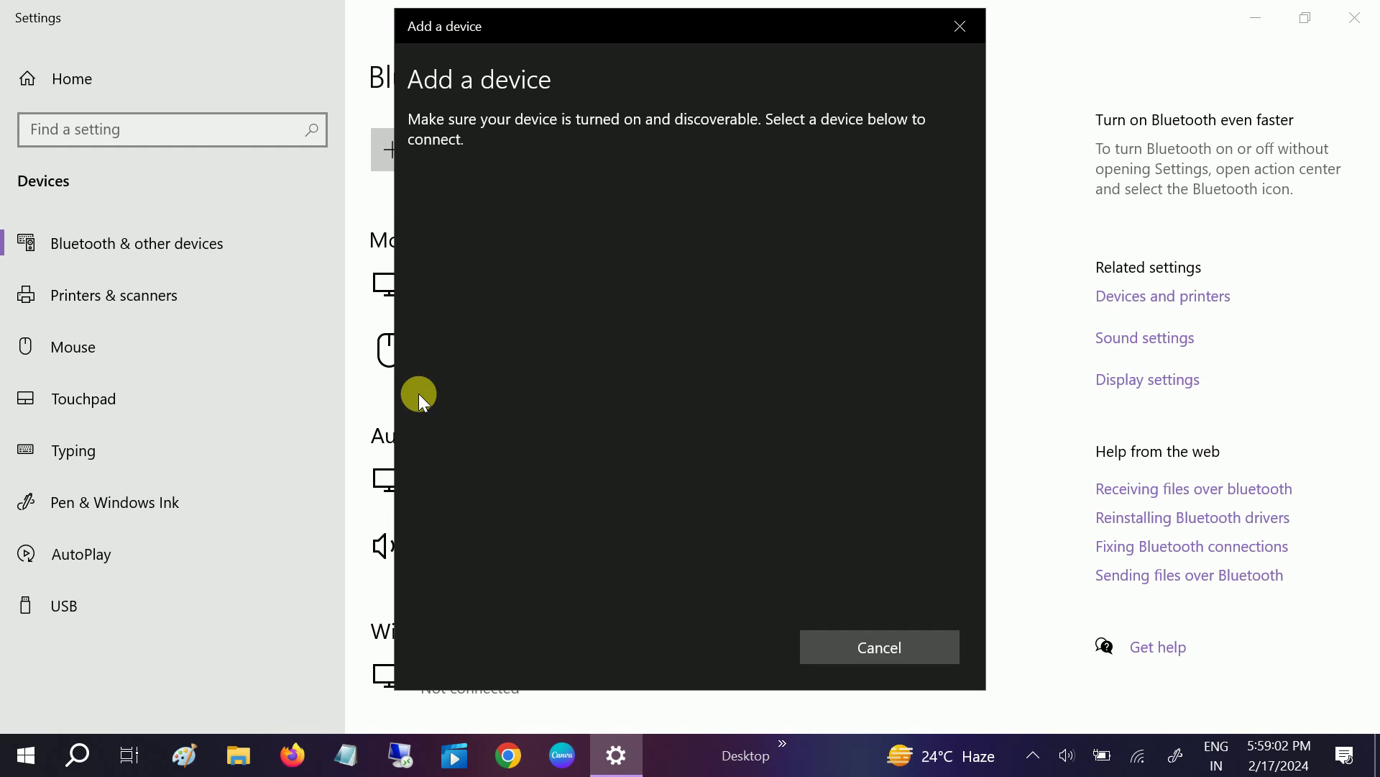
click(847, 655)
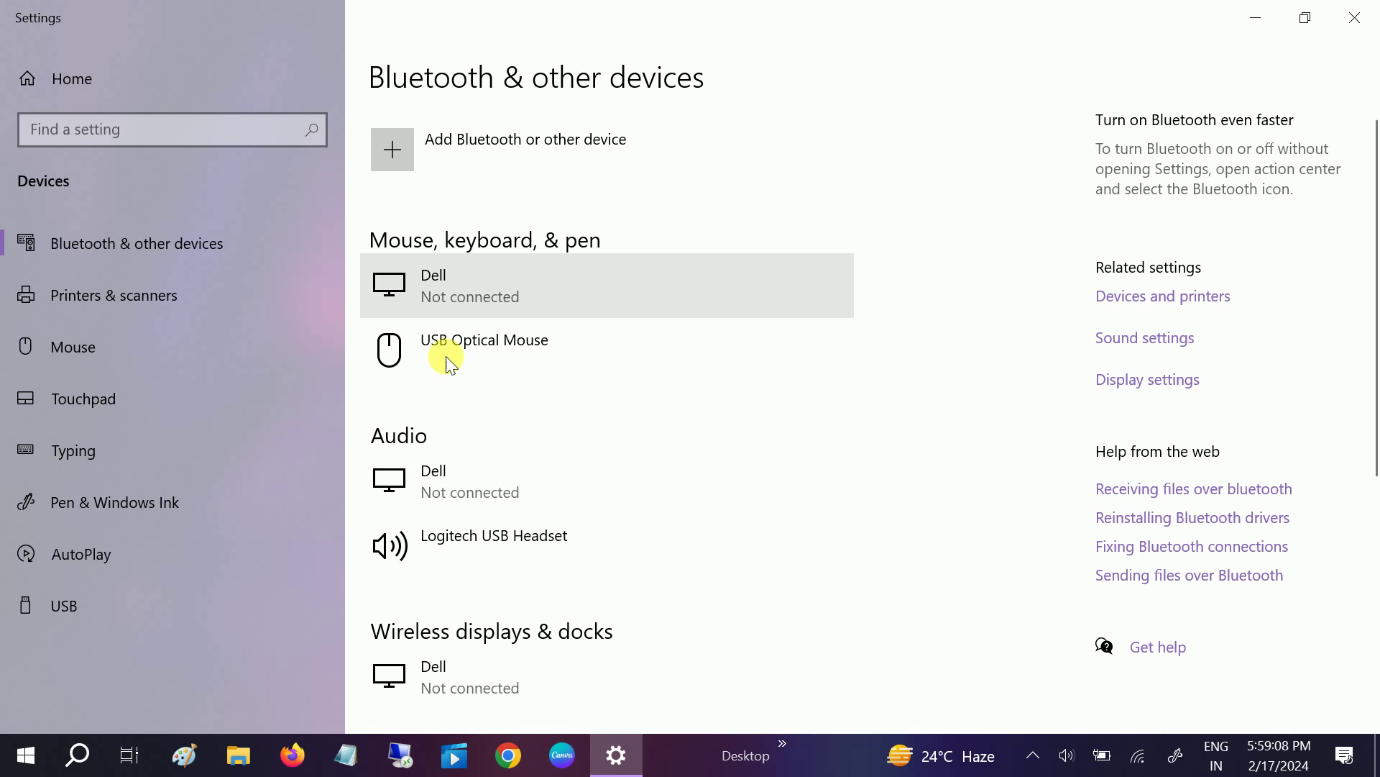
Close Settings, refresh the desktop, and open Device Manager via a 'devi' search
click(1362, 22)
right_click(742, 149)
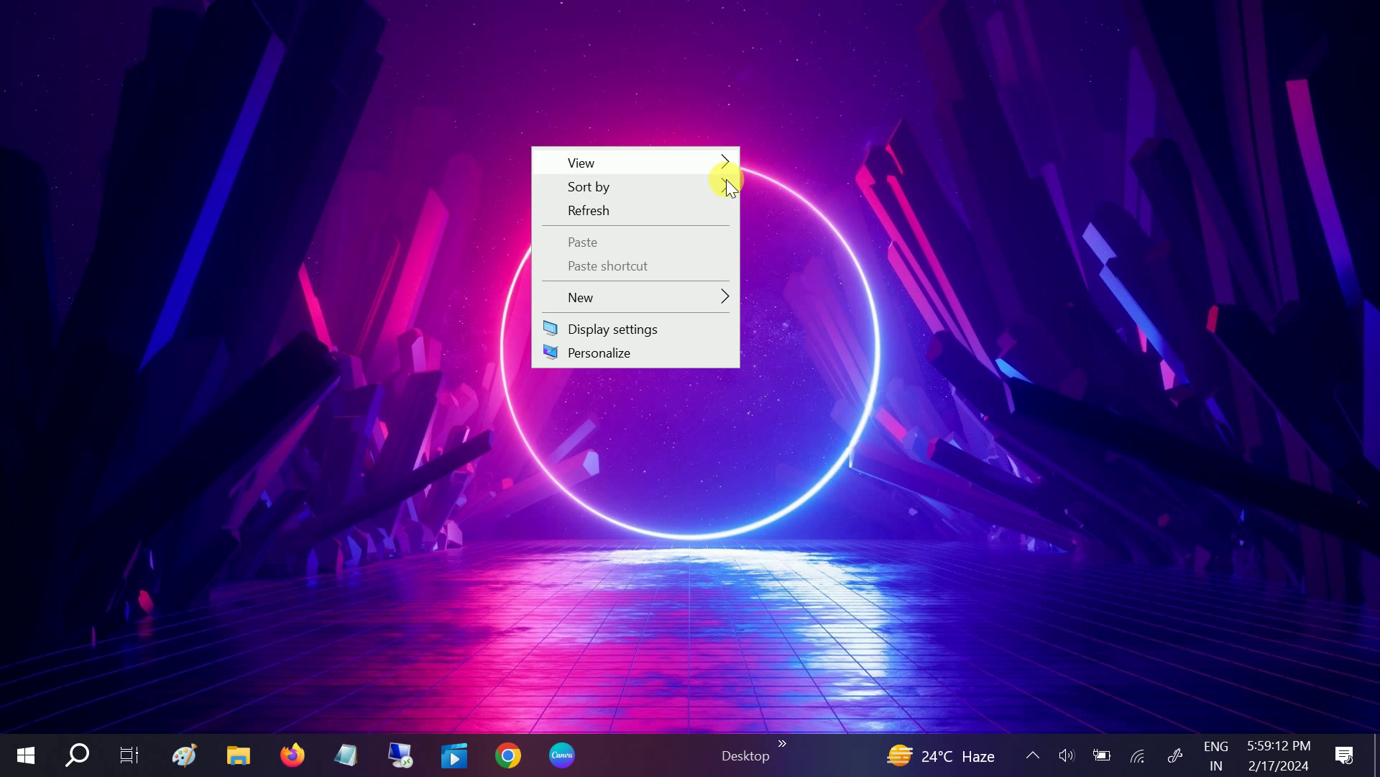
click(604, 206)
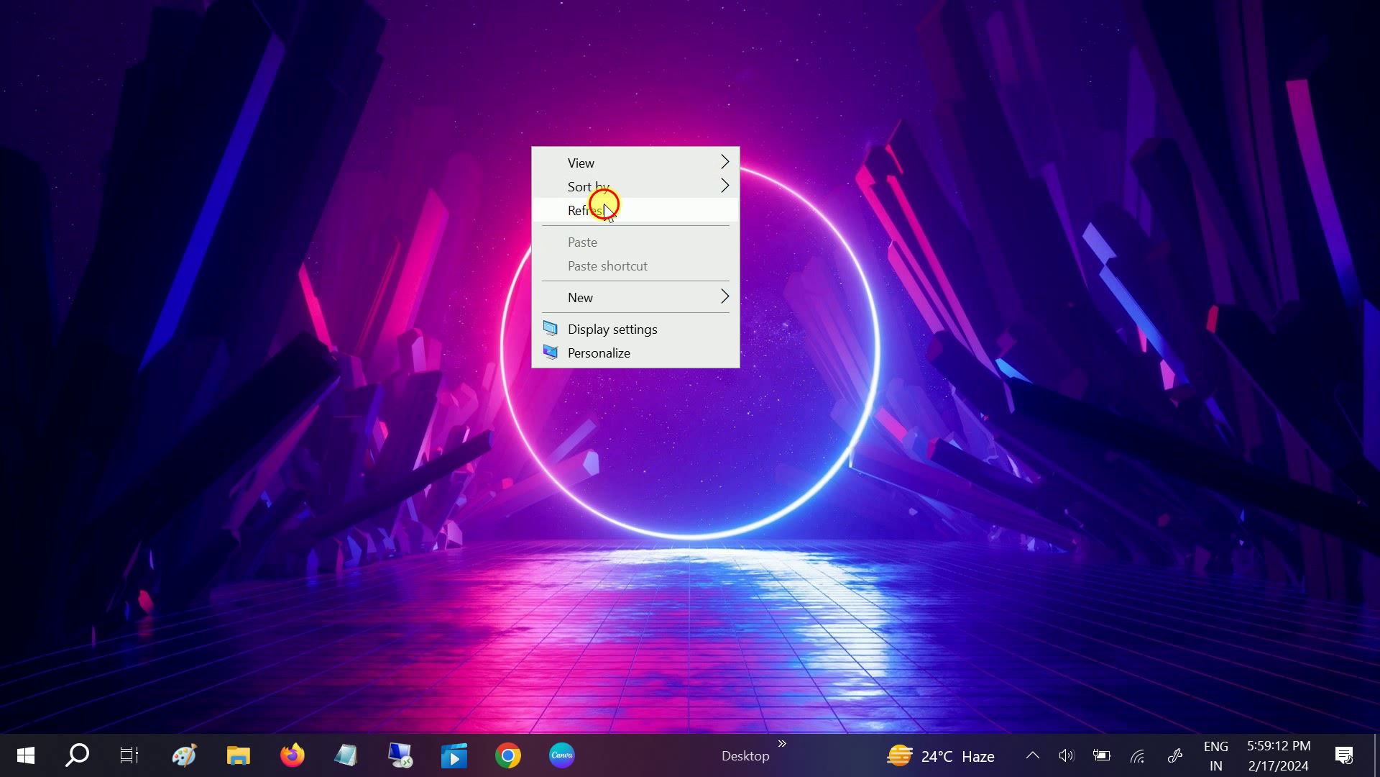
click(91, 763)
text(dev)
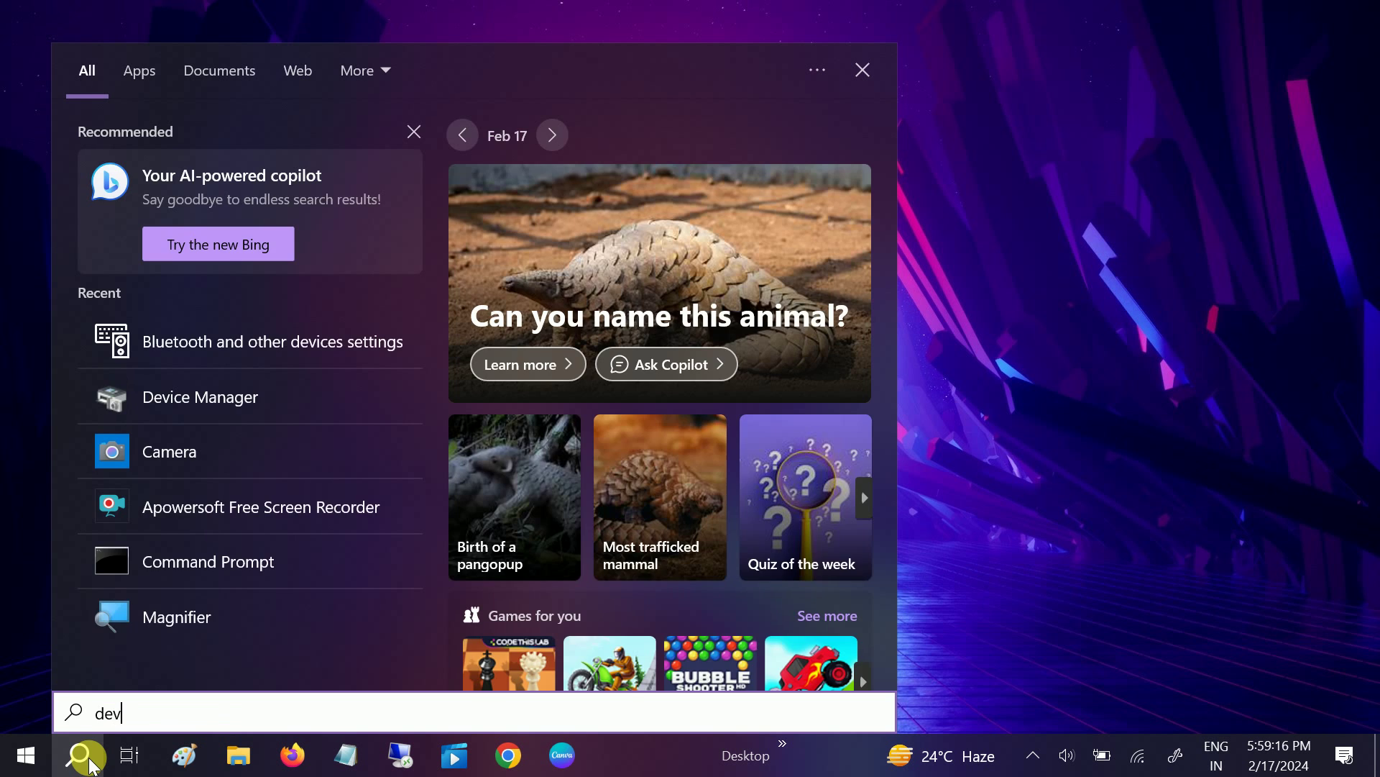
text(i)
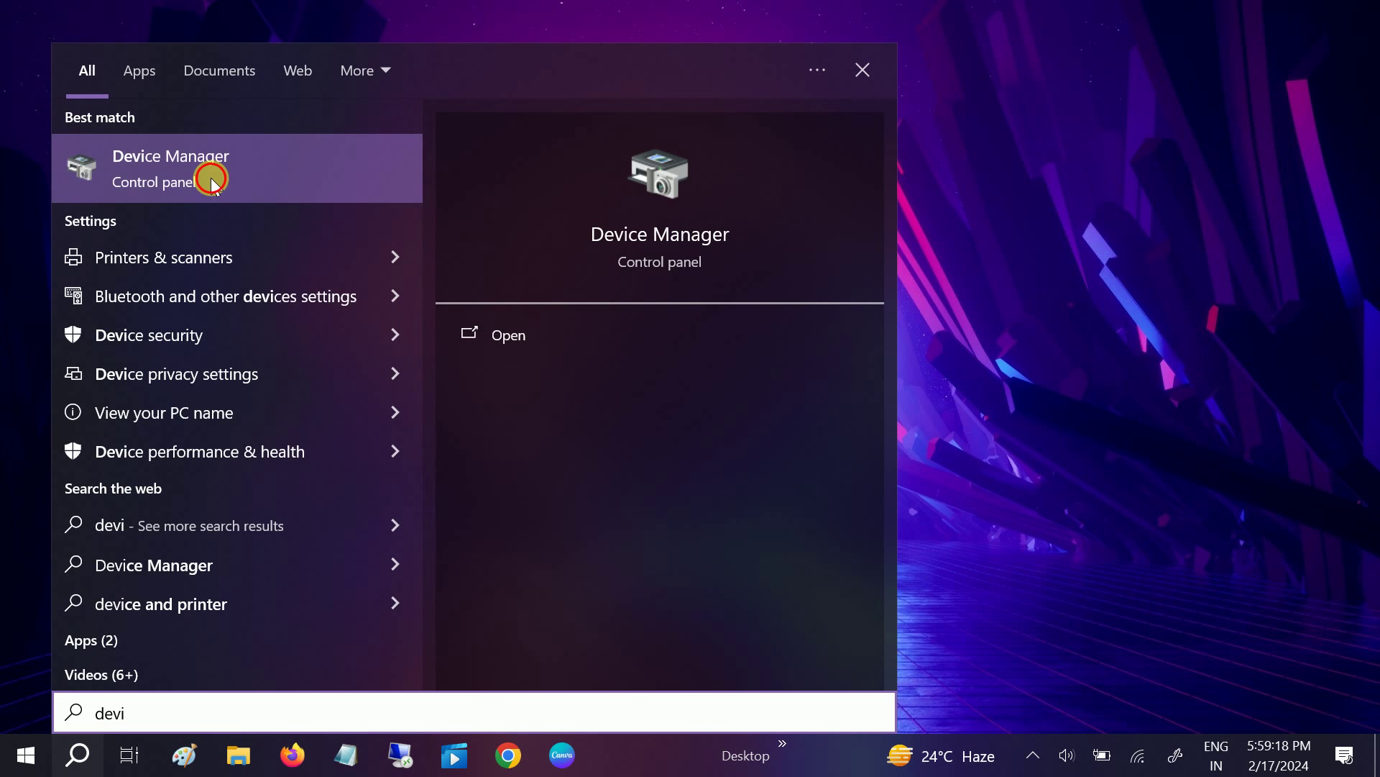
click(210, 178)
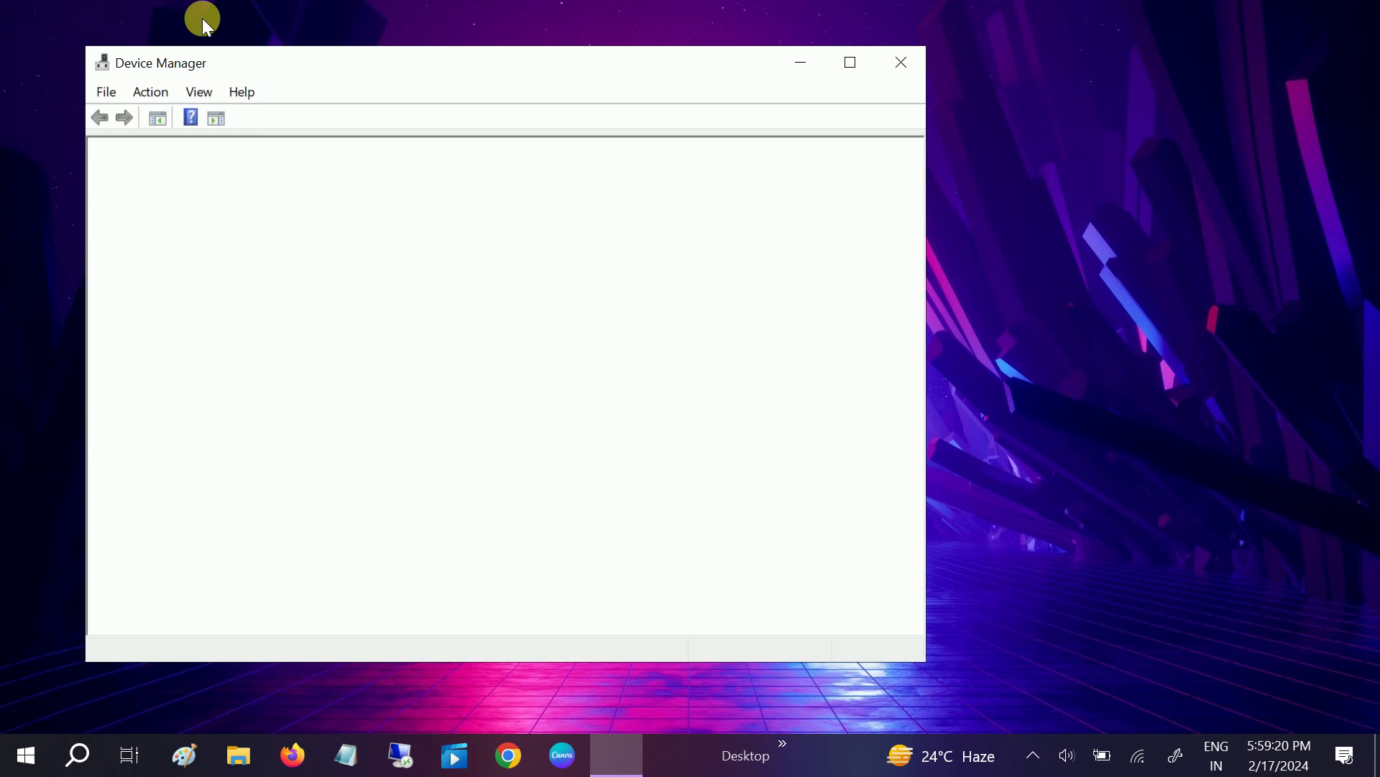
drag(495, 108, 657, 101)
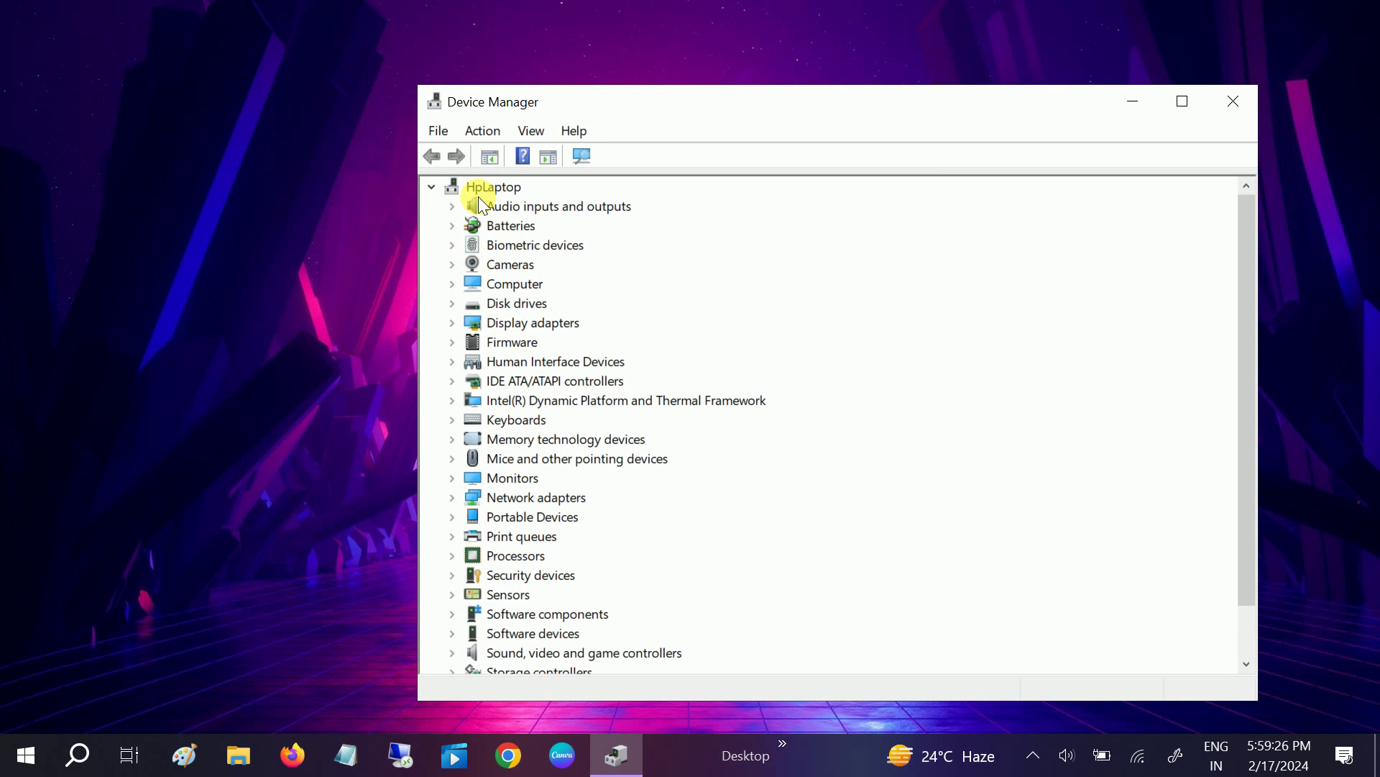
Show hidden devices in Device Manager and select the laptop's root node
click(530, 131)
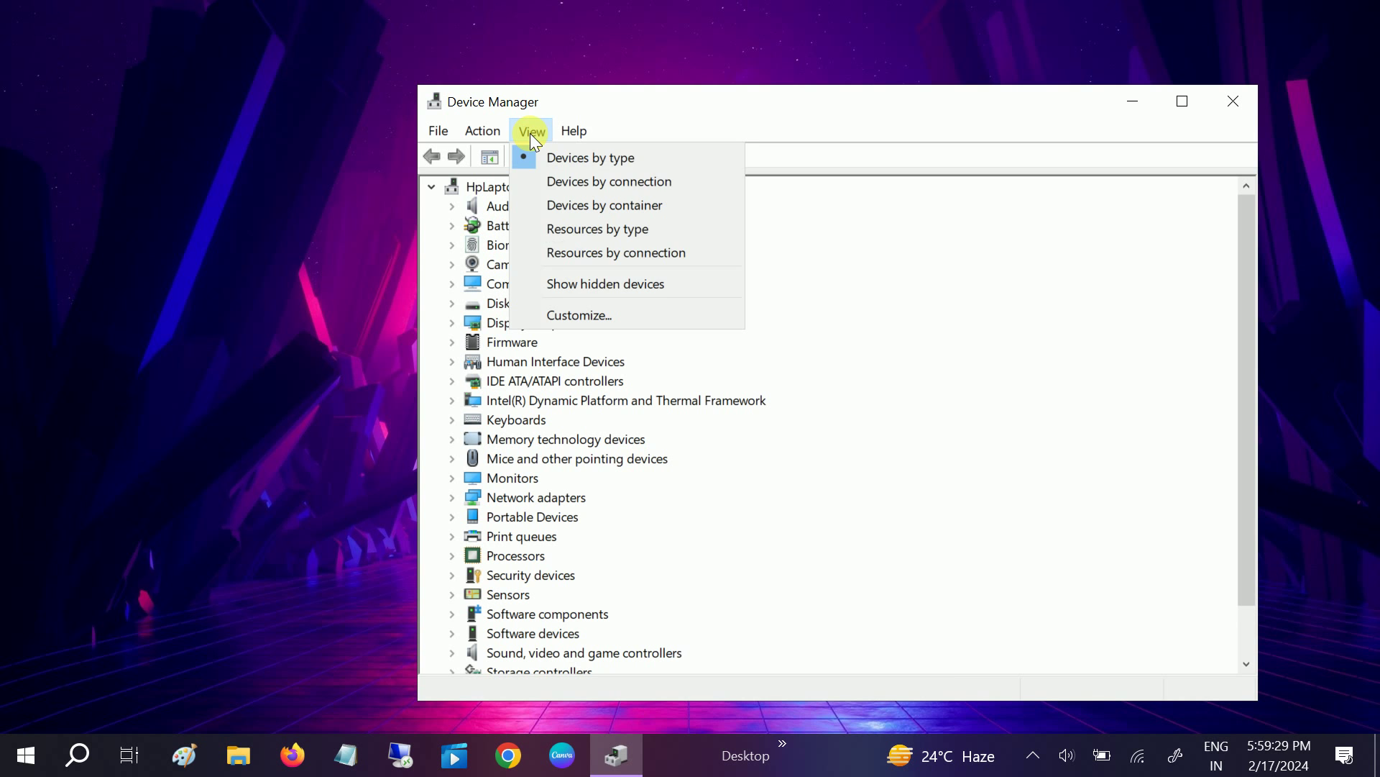
click(603, 285)
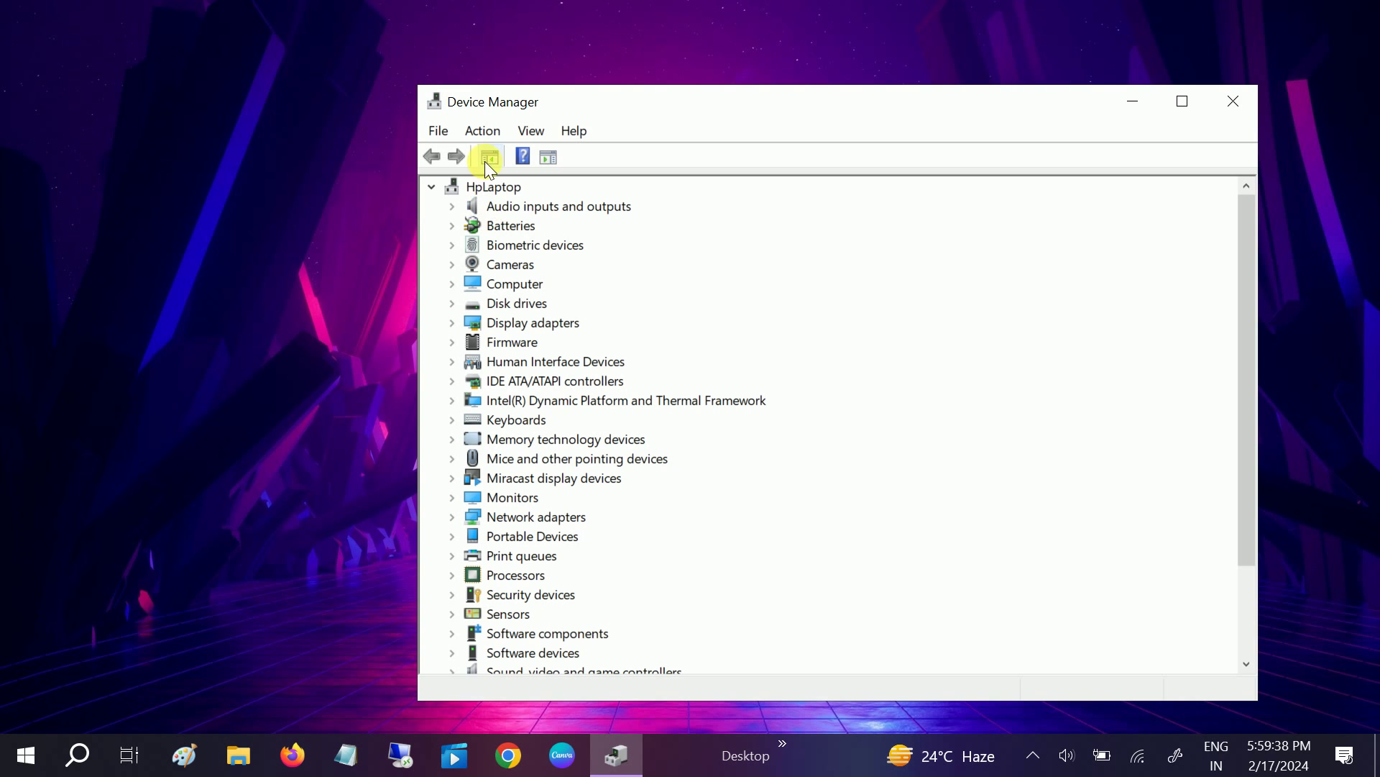
click(486, 188)
click(477, 135)
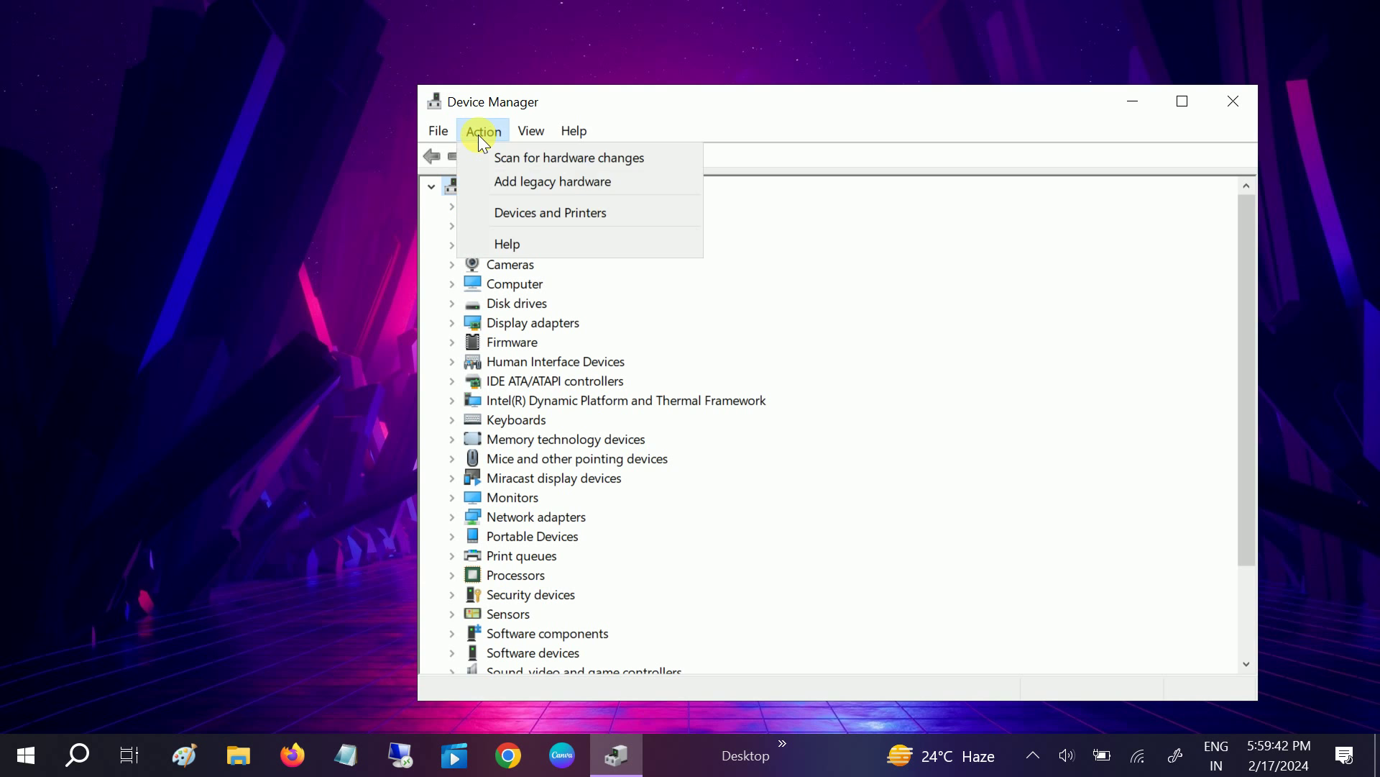
Start Add legacy hardware and choose to install hardware manually selected from a list
click(566, 179)
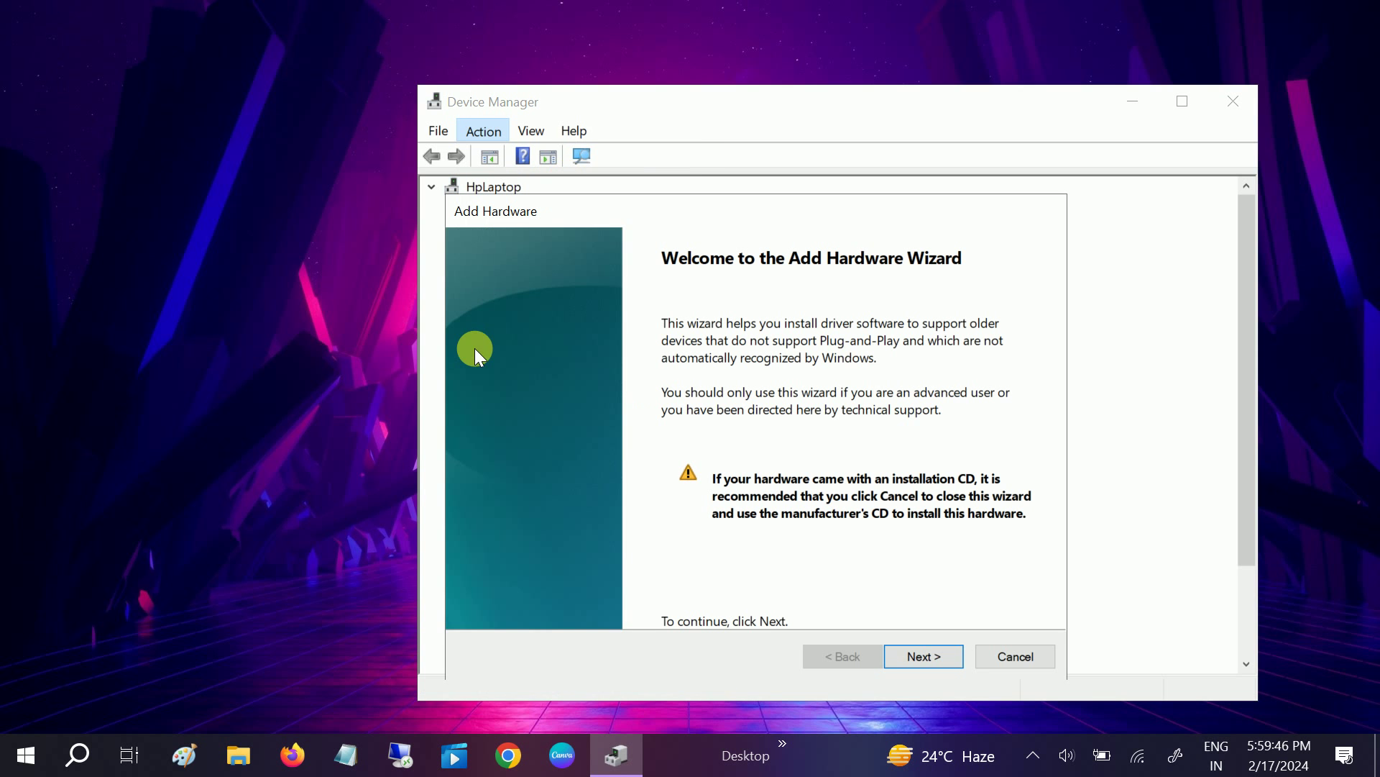
drag(755, 213, 749, 163)
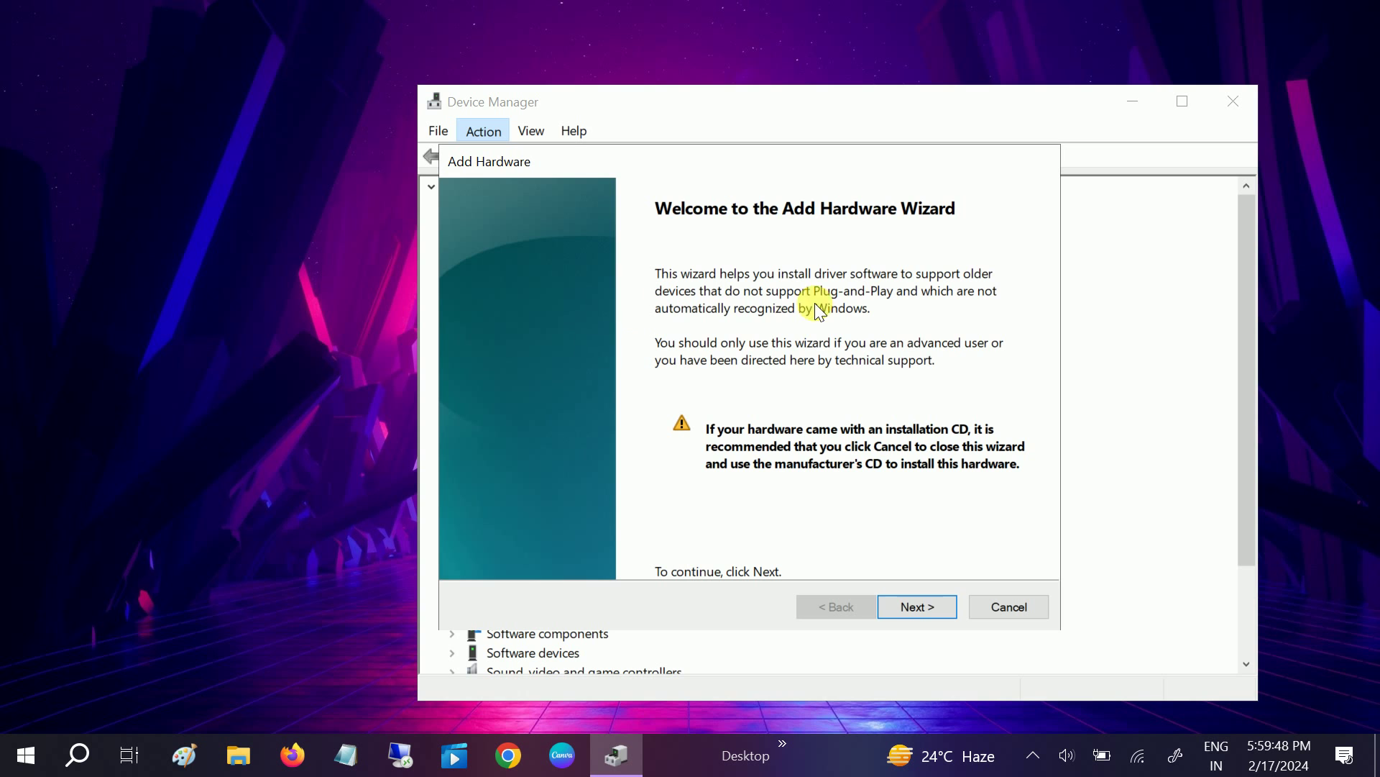
click(922, 606)
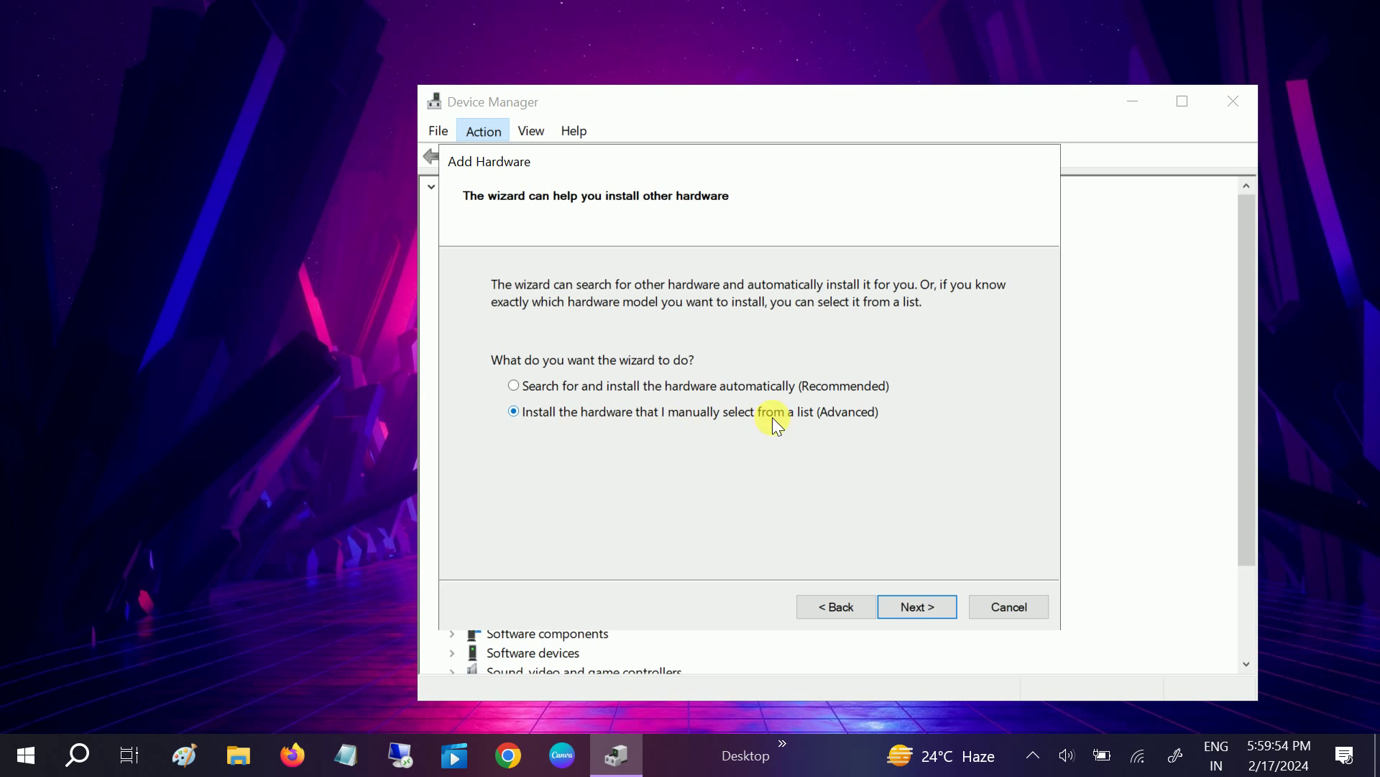
click(916, 604)
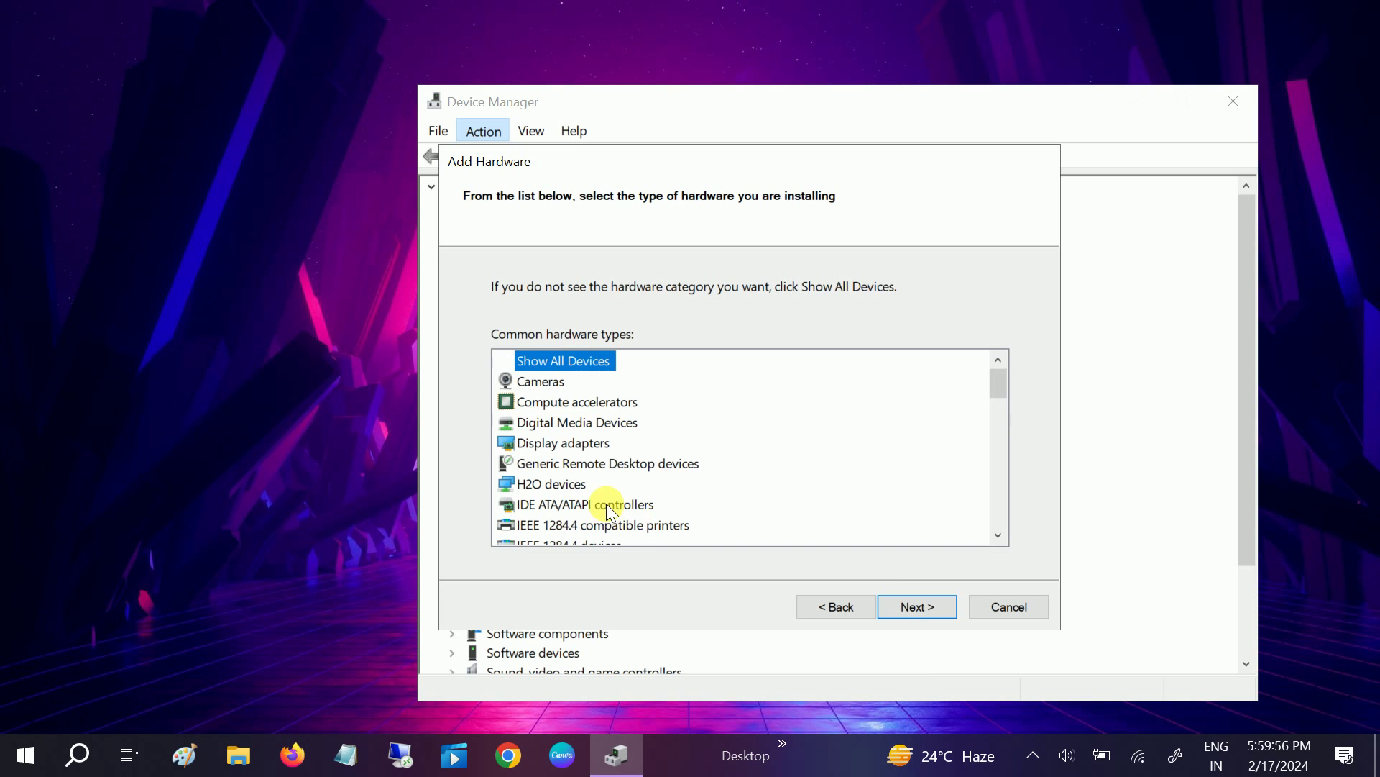
Choose Network adapters as the hardware type and continue to driver selection
scroll(602, 504, down, 3)
scroll(597, 502, down, 10)
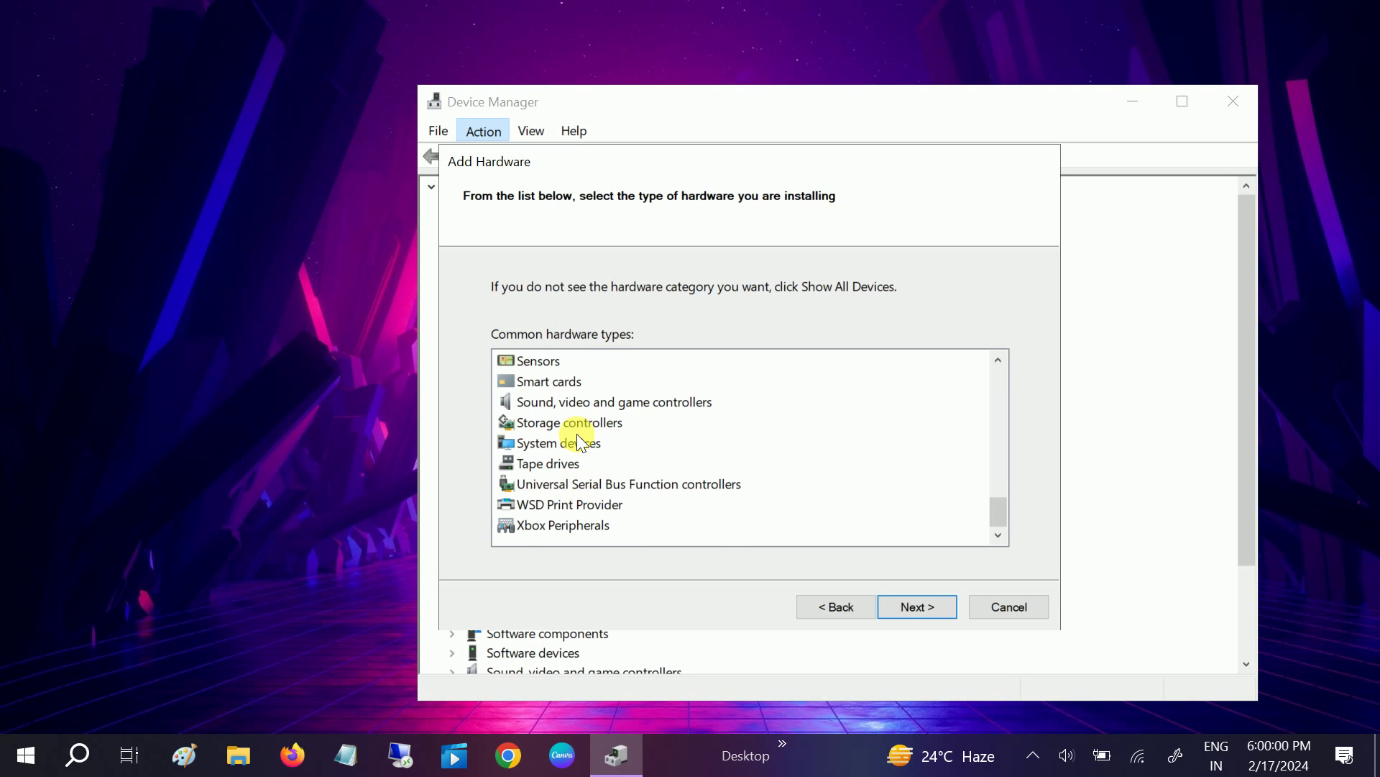
scroll(580, 436, up, 1)
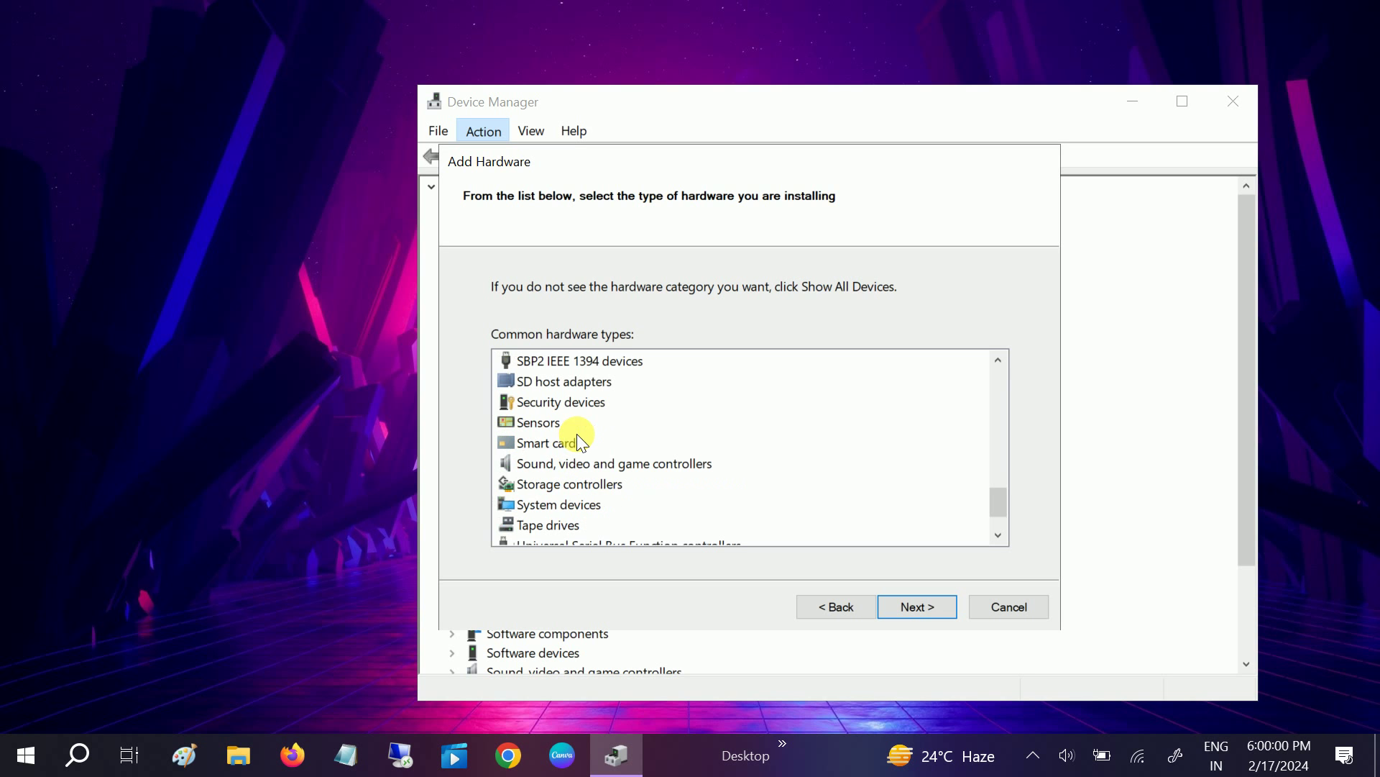
scroll(591, 486, up, 2)
click(588, 482)
key(n)
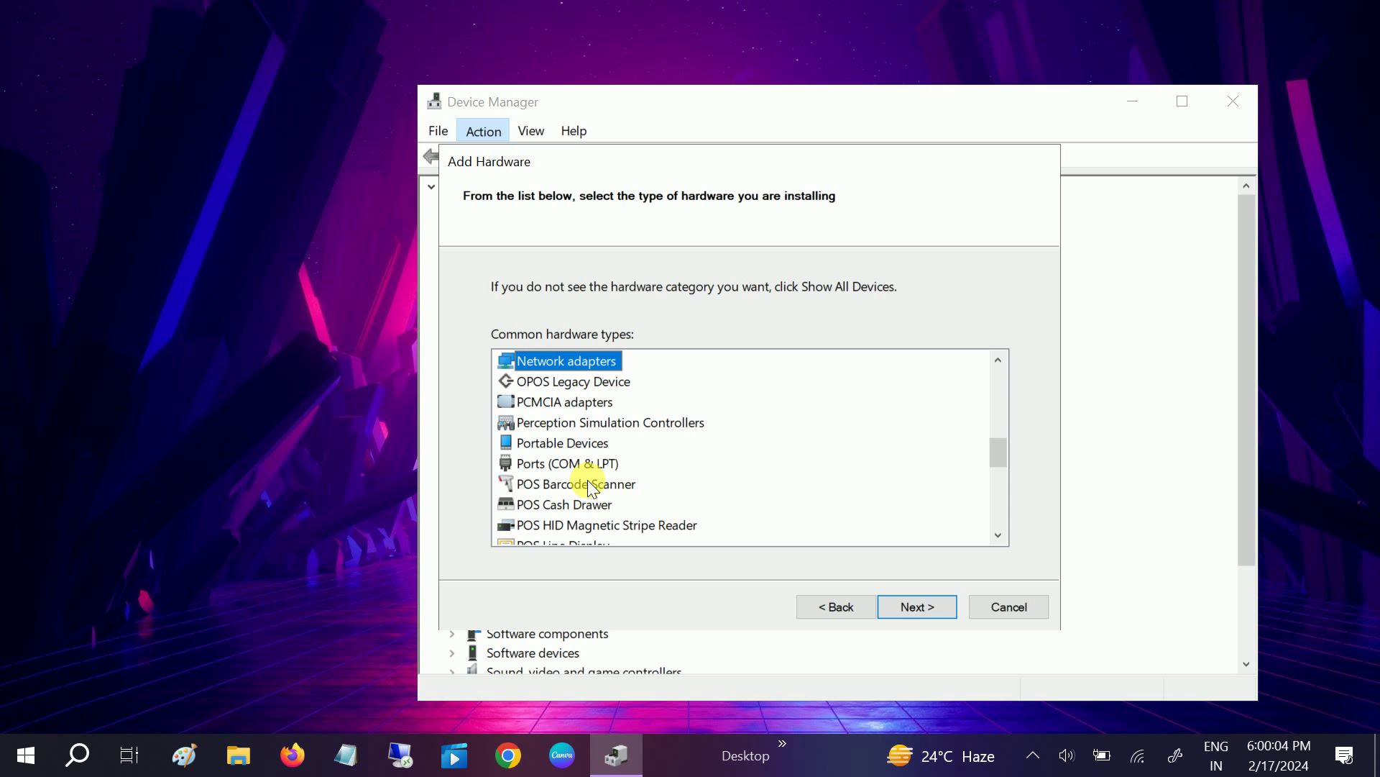
click(899, 607)
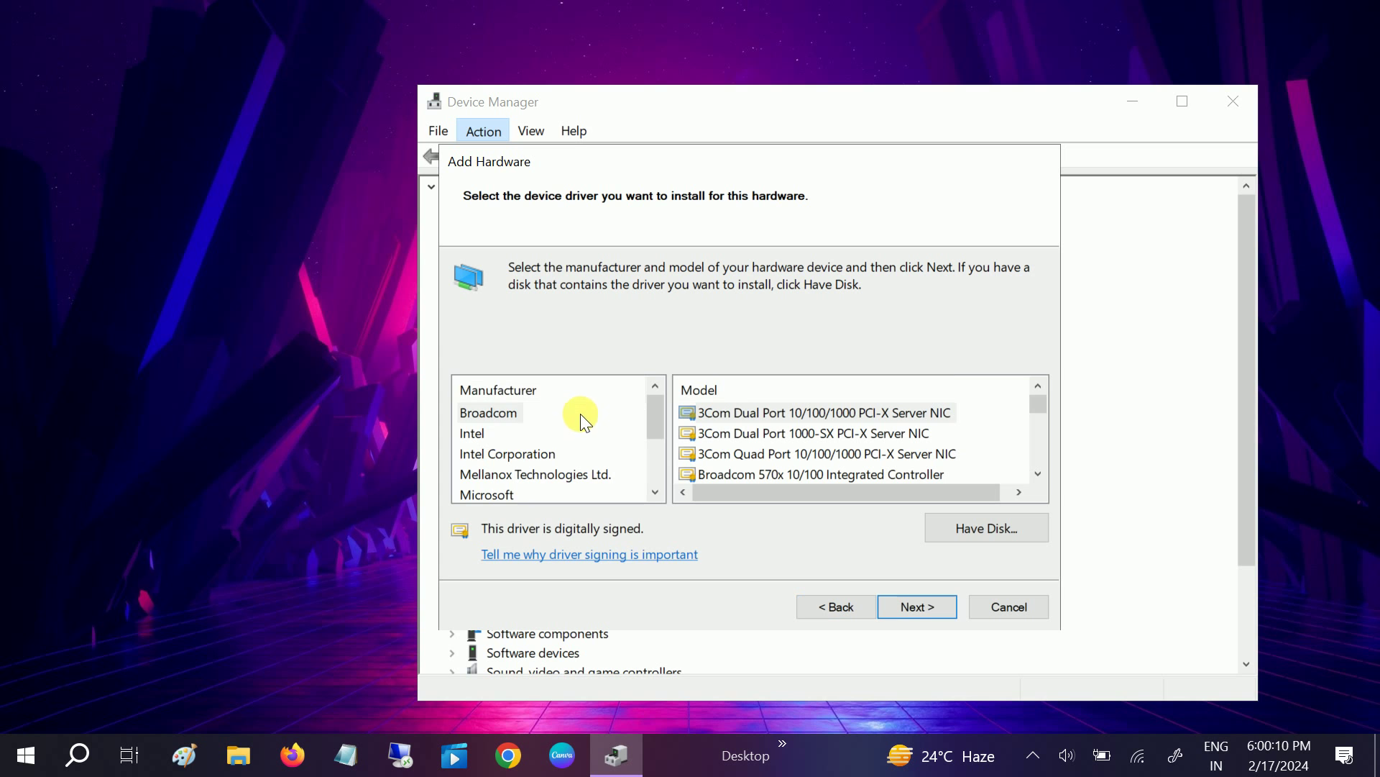
Browse the Broadcom and Intel network adapter models in the manufacturer list
click(483, 412)
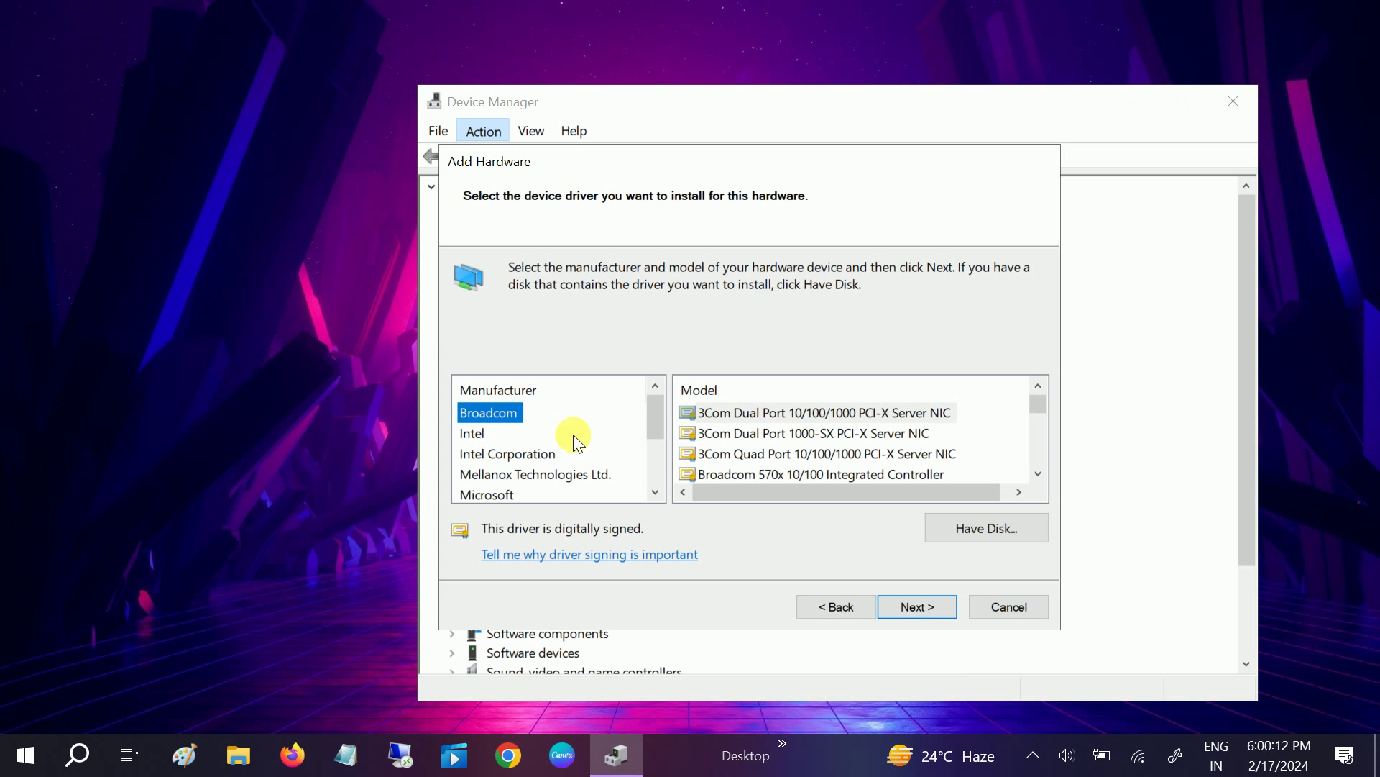
click(473, 434)
scroll(817, 444, down, 2)
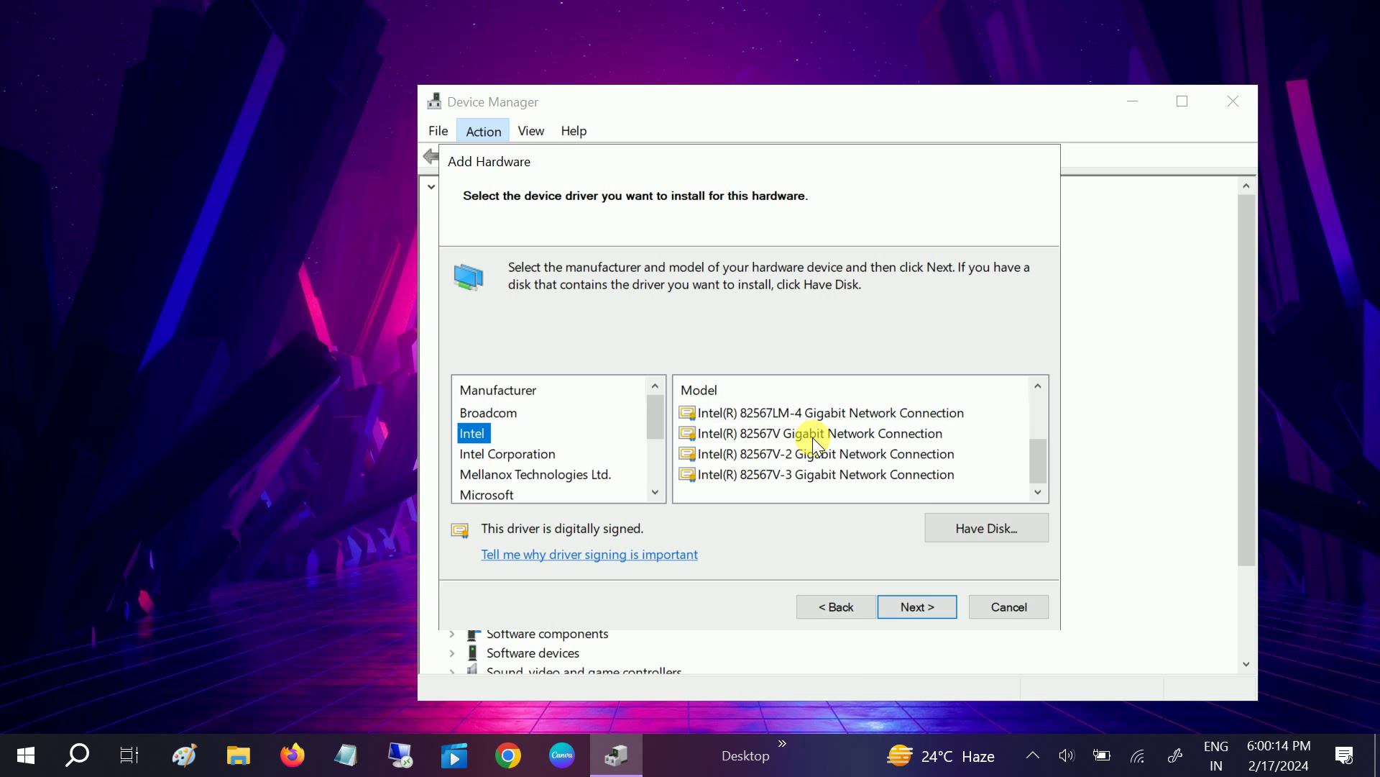
click(588, 455)
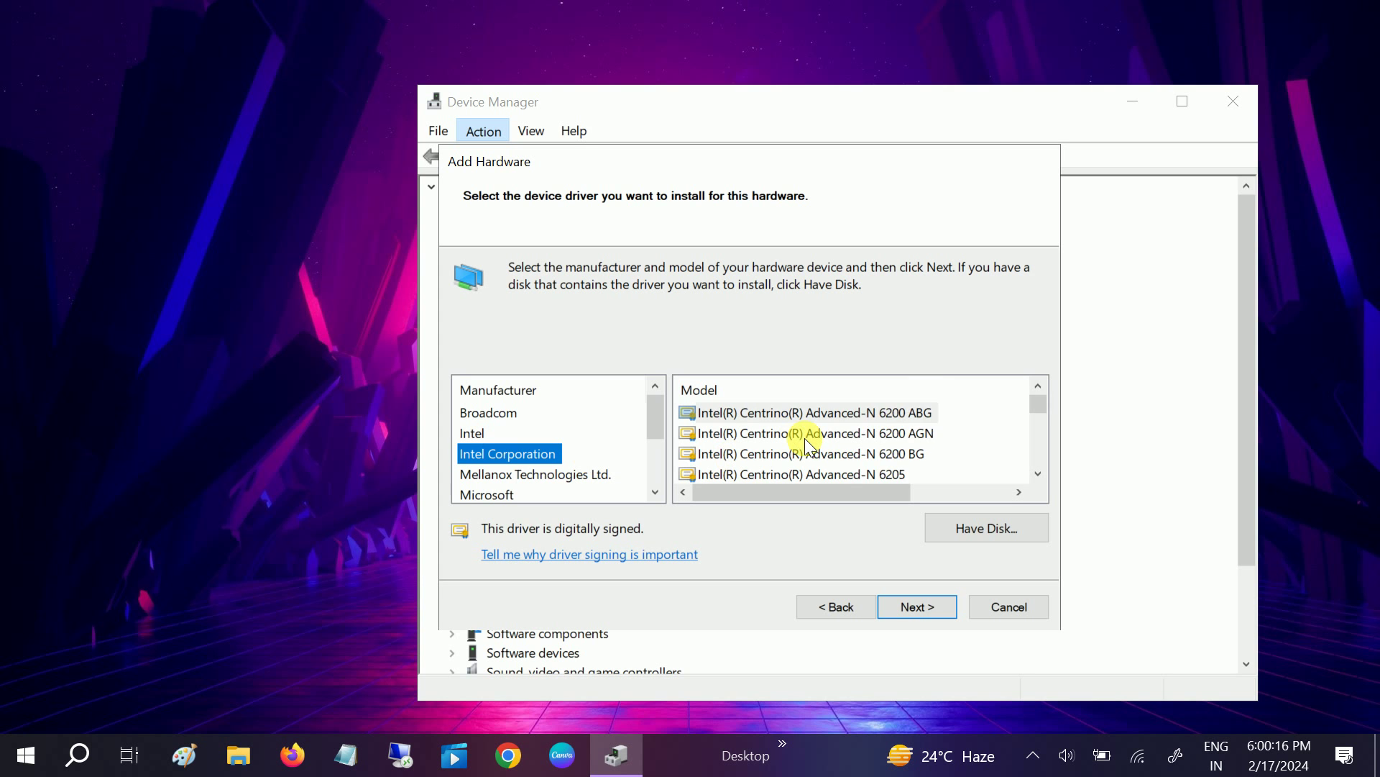
scroll(804, 439, down, 10)
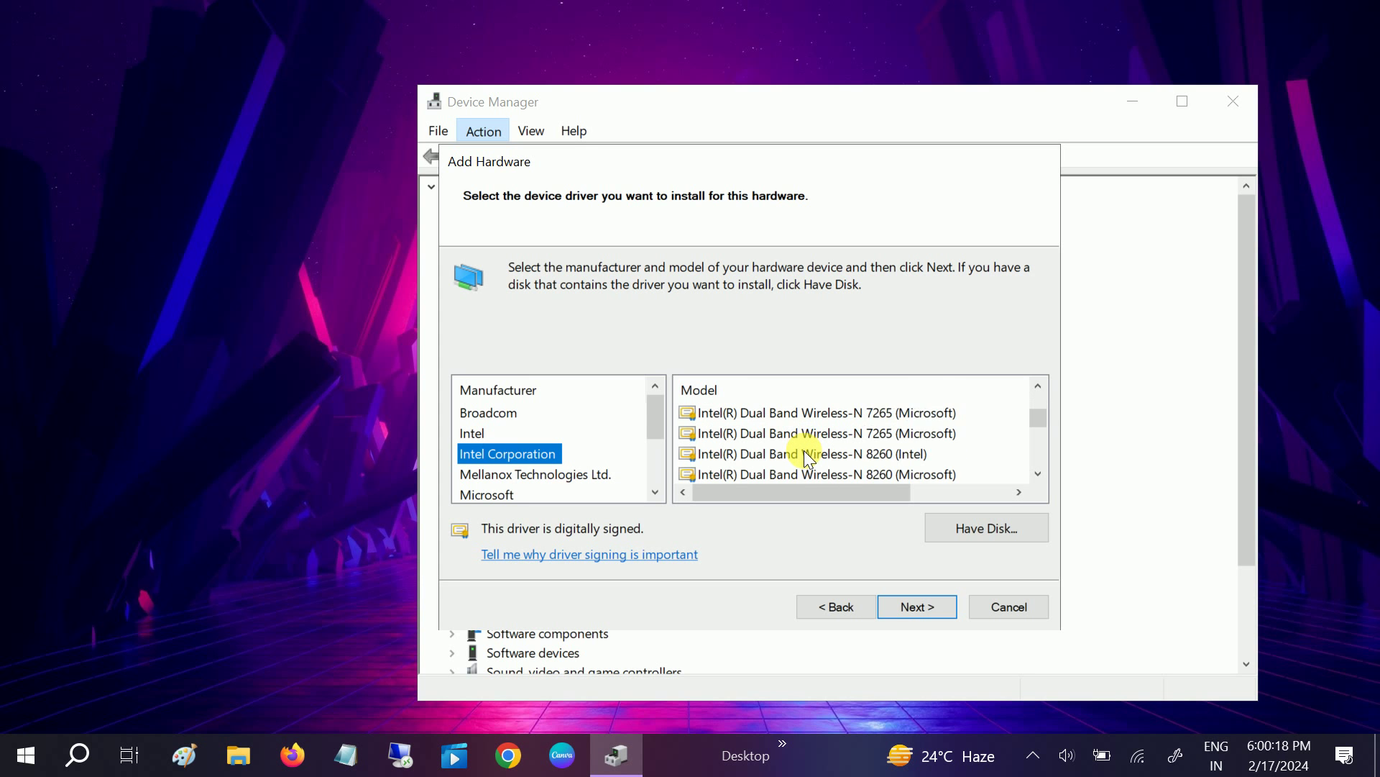
scroll(804, 453, down, 6)
scroll(554, 462, down, 2)
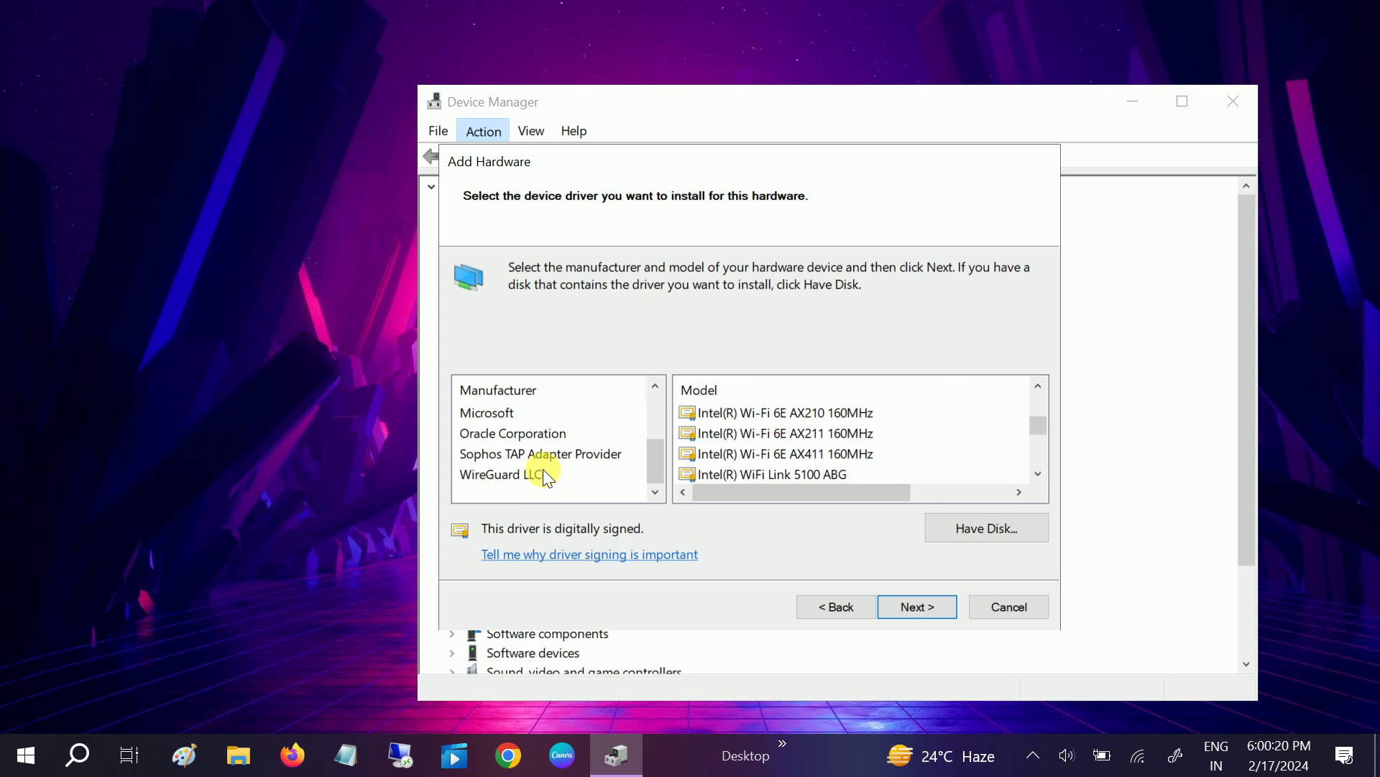
Look through Microsoft's models, stopping on Generic Virtual Network Channel Device
click(489, 414)
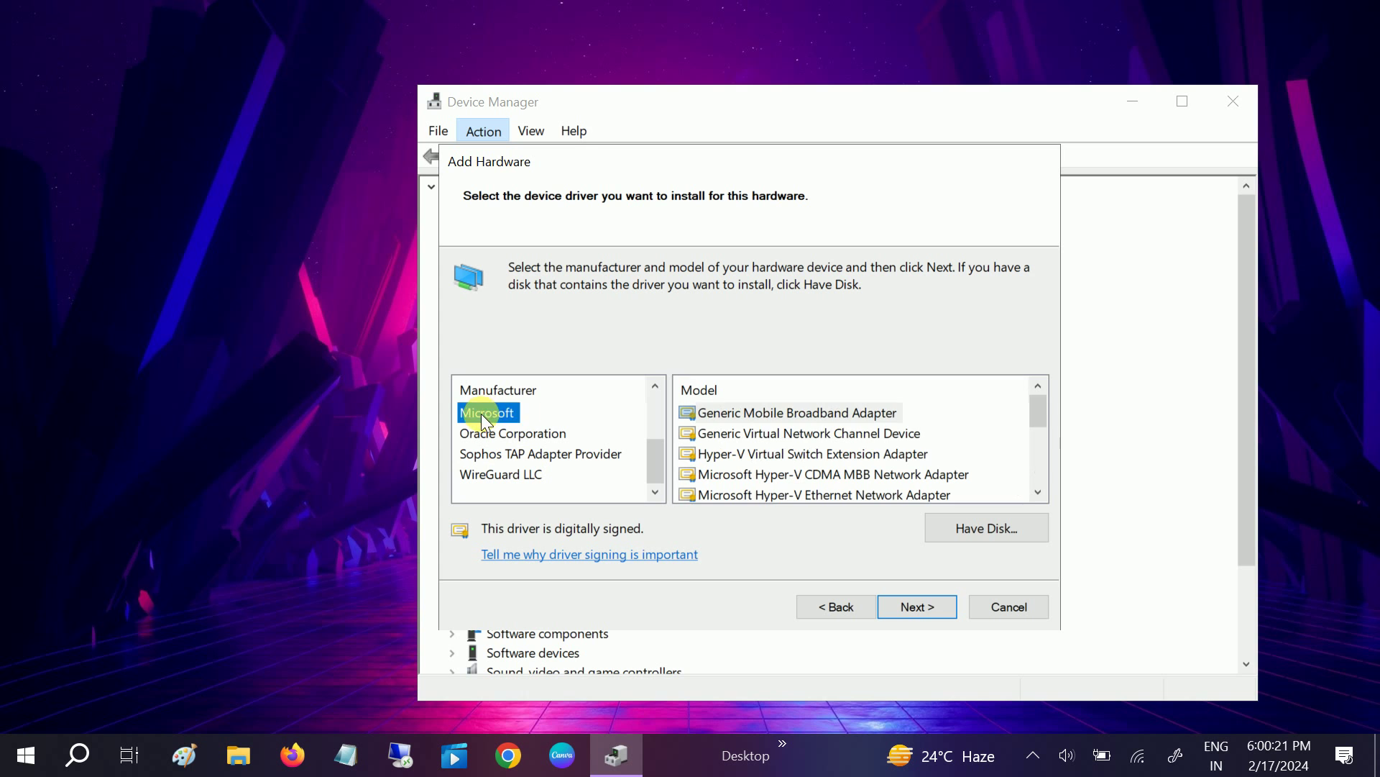
click(801, 414)
key(Down)
key(Down)
key(Down)
key(Down)
key(Down)
key(Down)
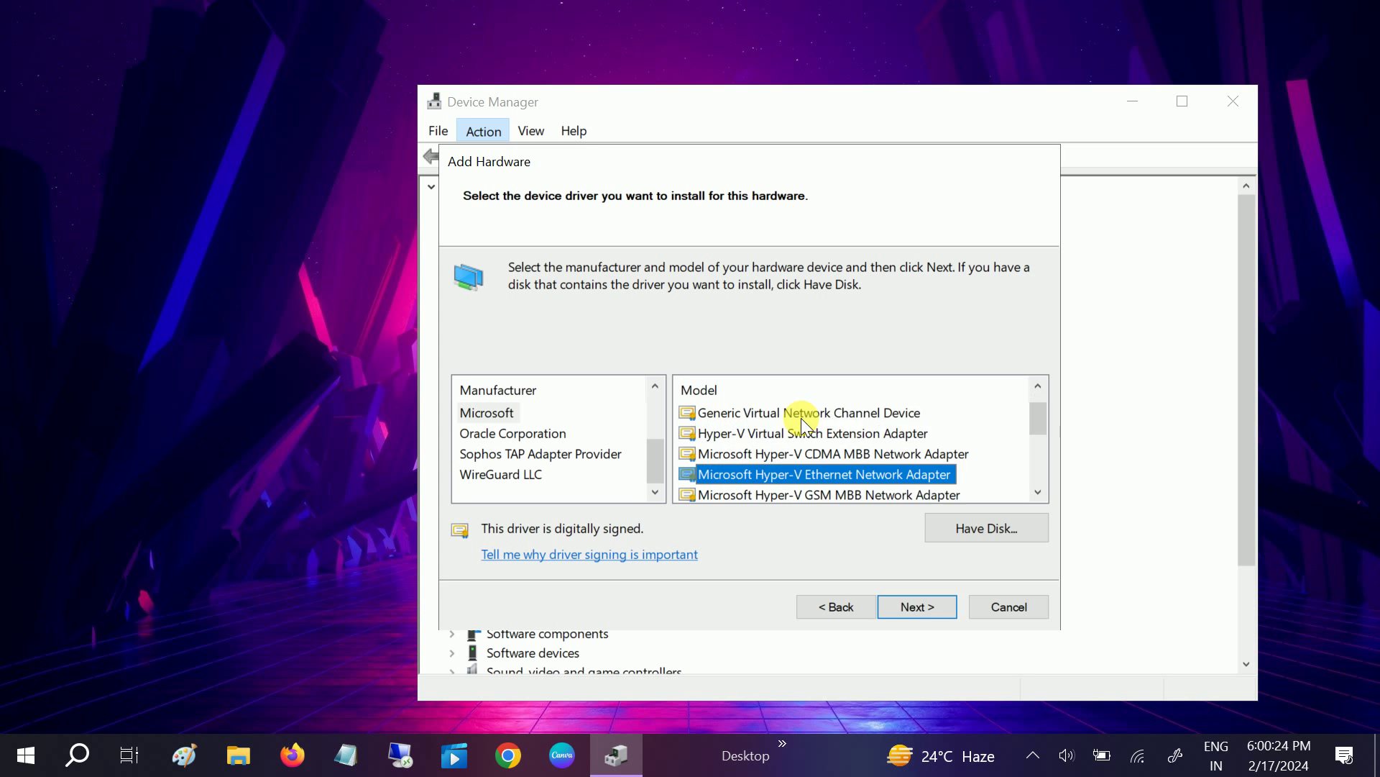
key(Down)
key(Down)
key(Down)
key(Down)
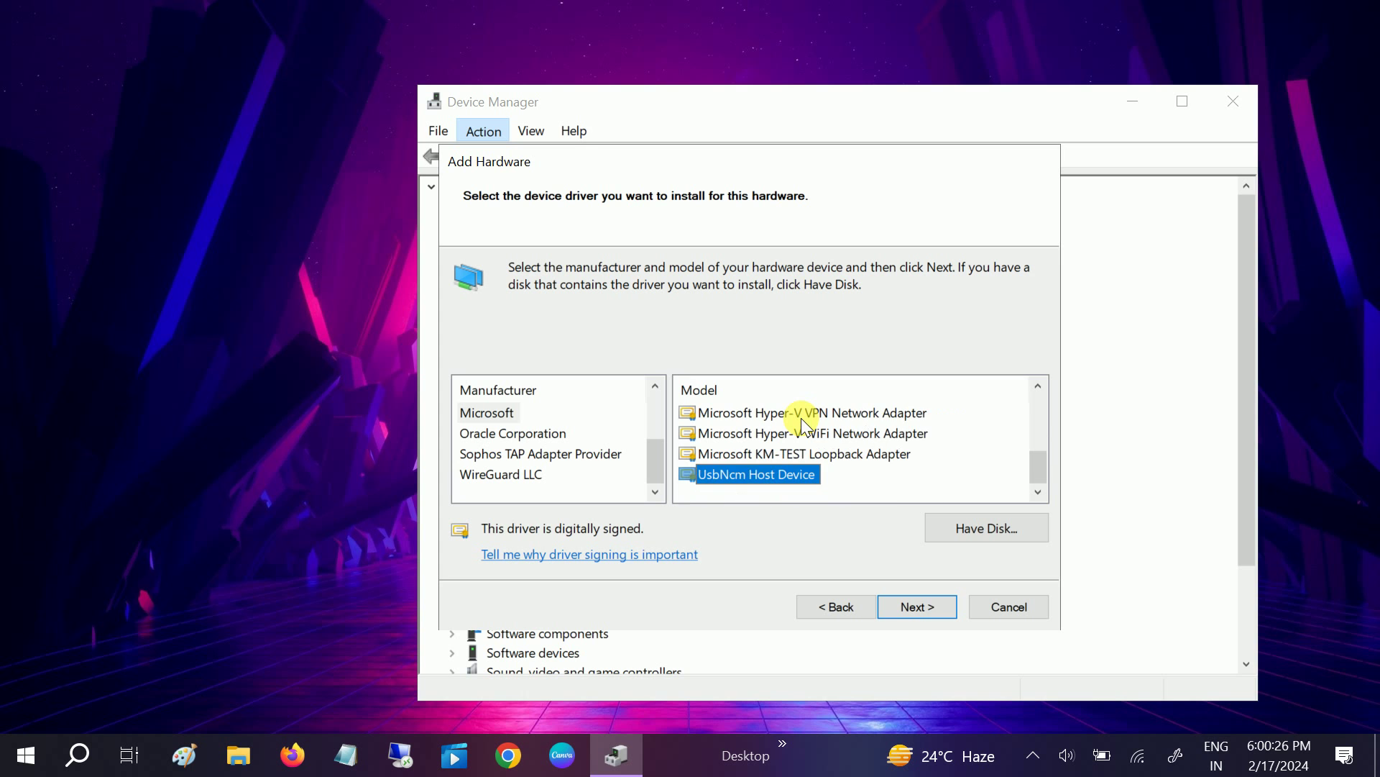
key(Up)
key(Home)
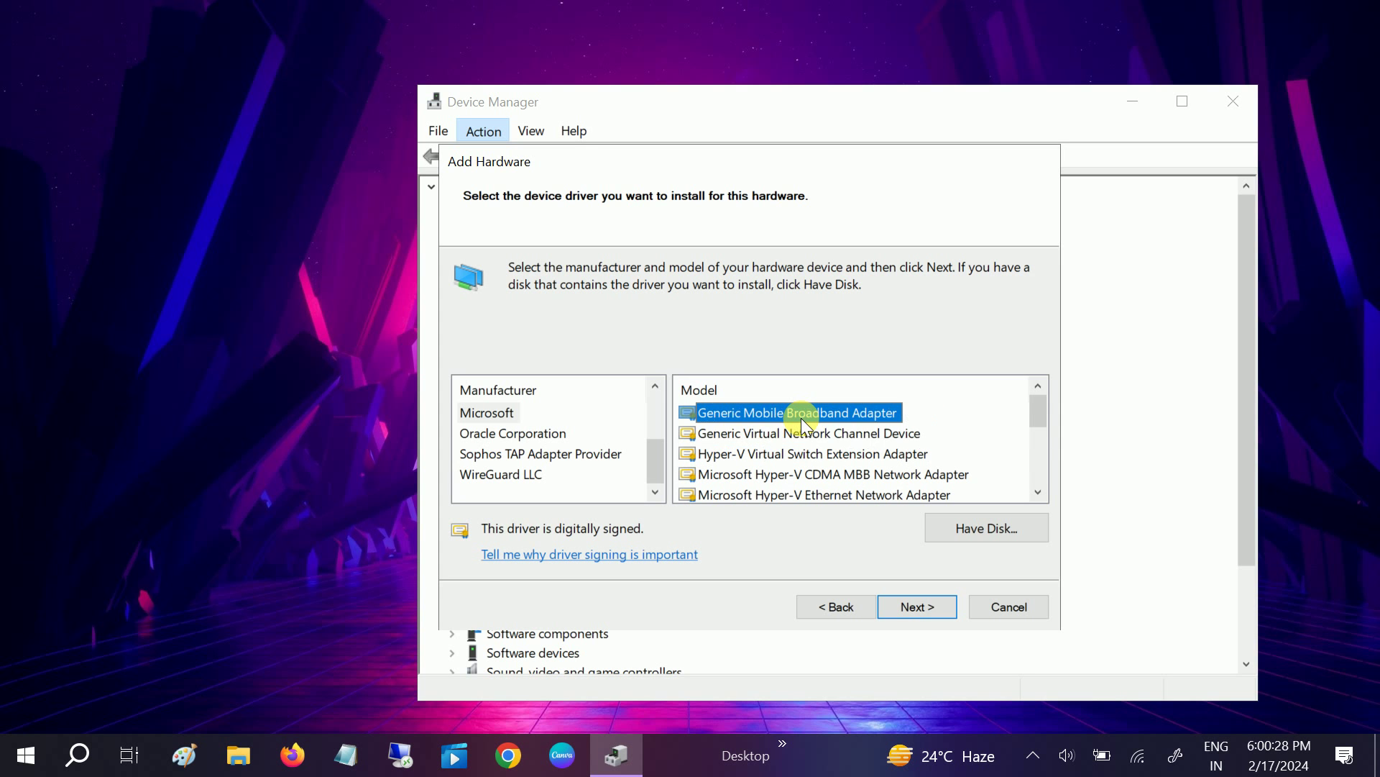
key(Down)
View the Sophos, Oracle and WireGuard drivers, then cancel the wizard without installing
click(485, 452)
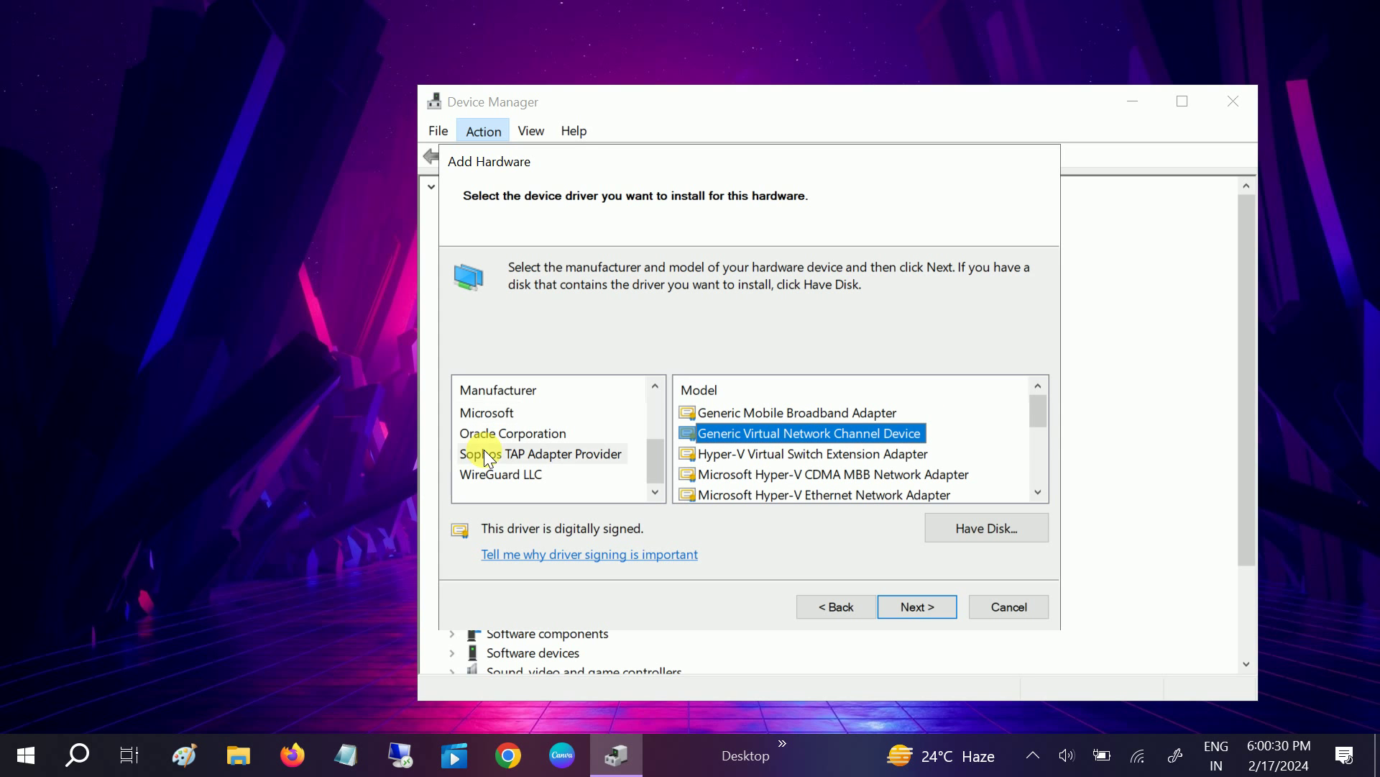
click(510, 434)
click(495, 473)
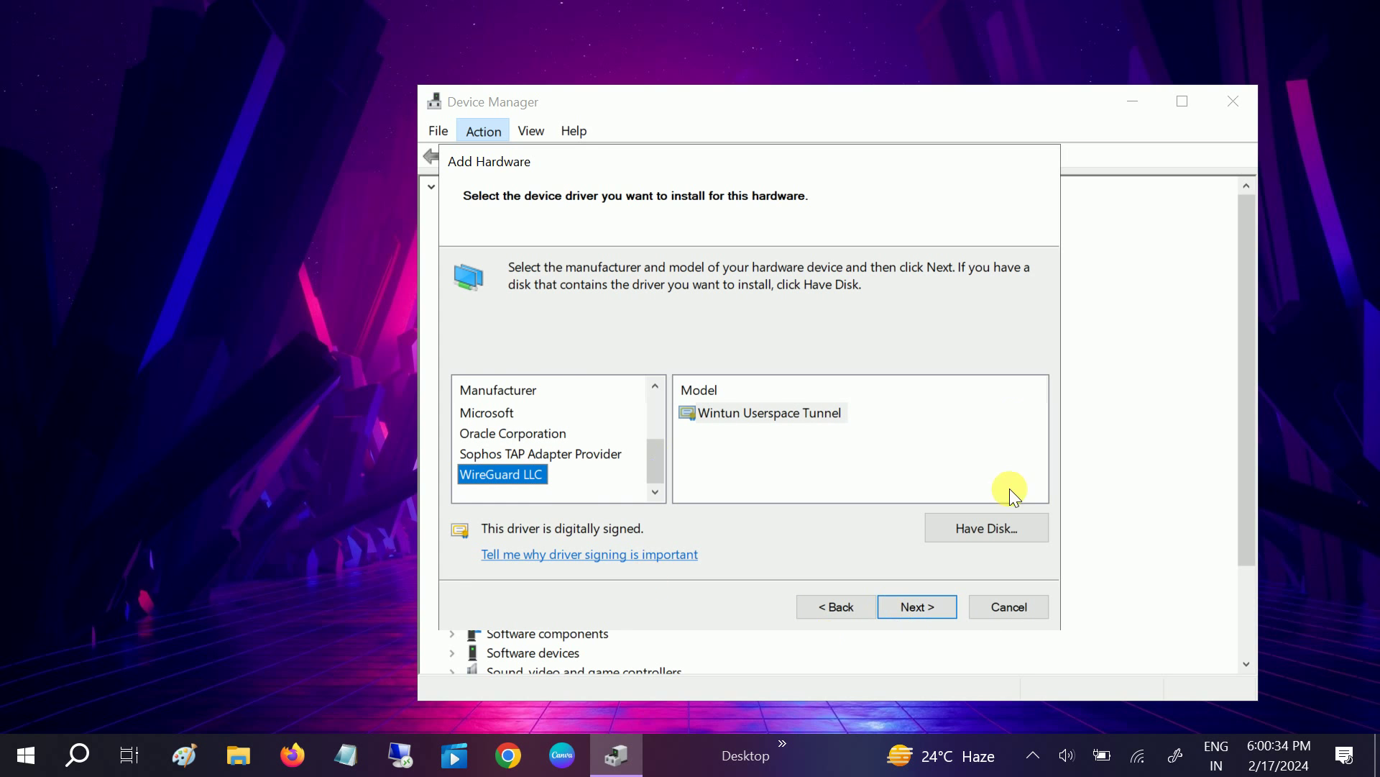
click(996, 606)
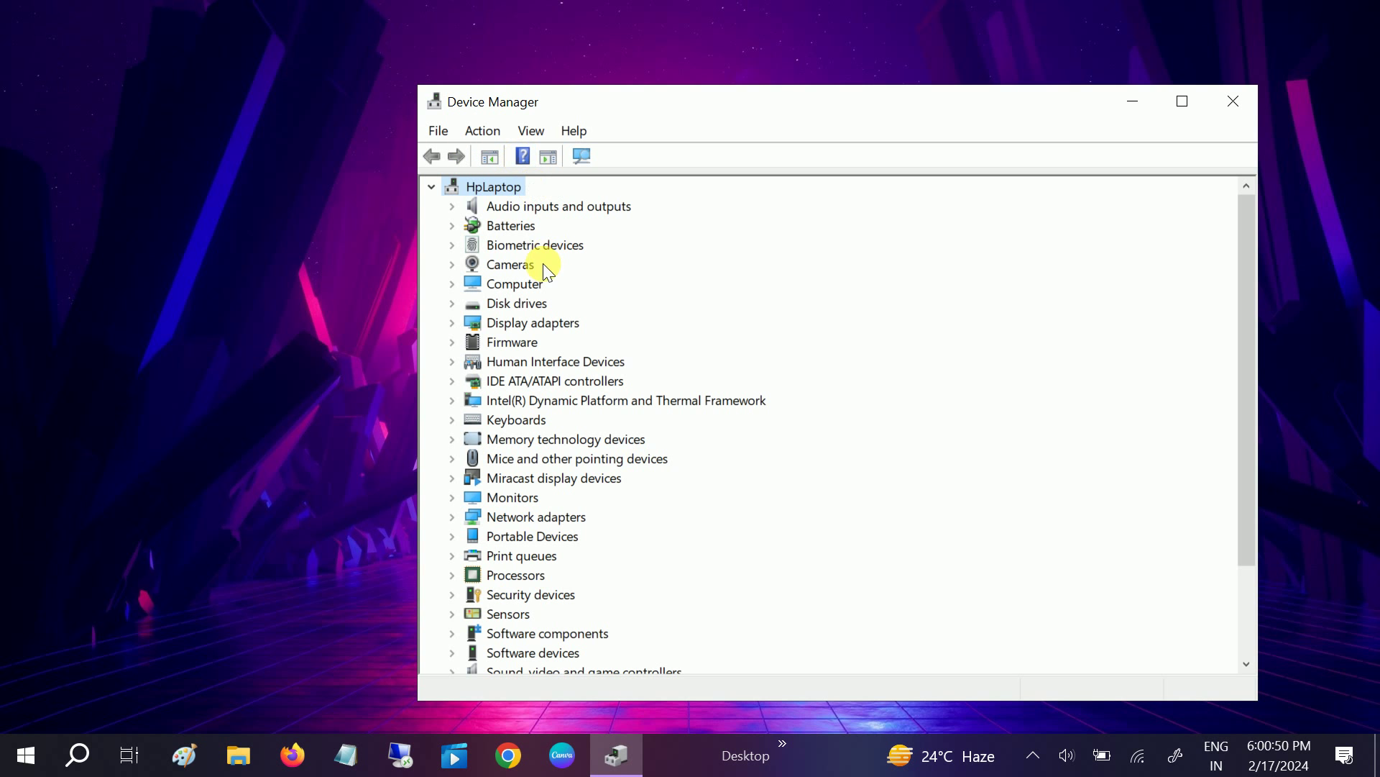
Close Device Manager and launch Services as administrator from a 'serv' search
click(1234, 102)
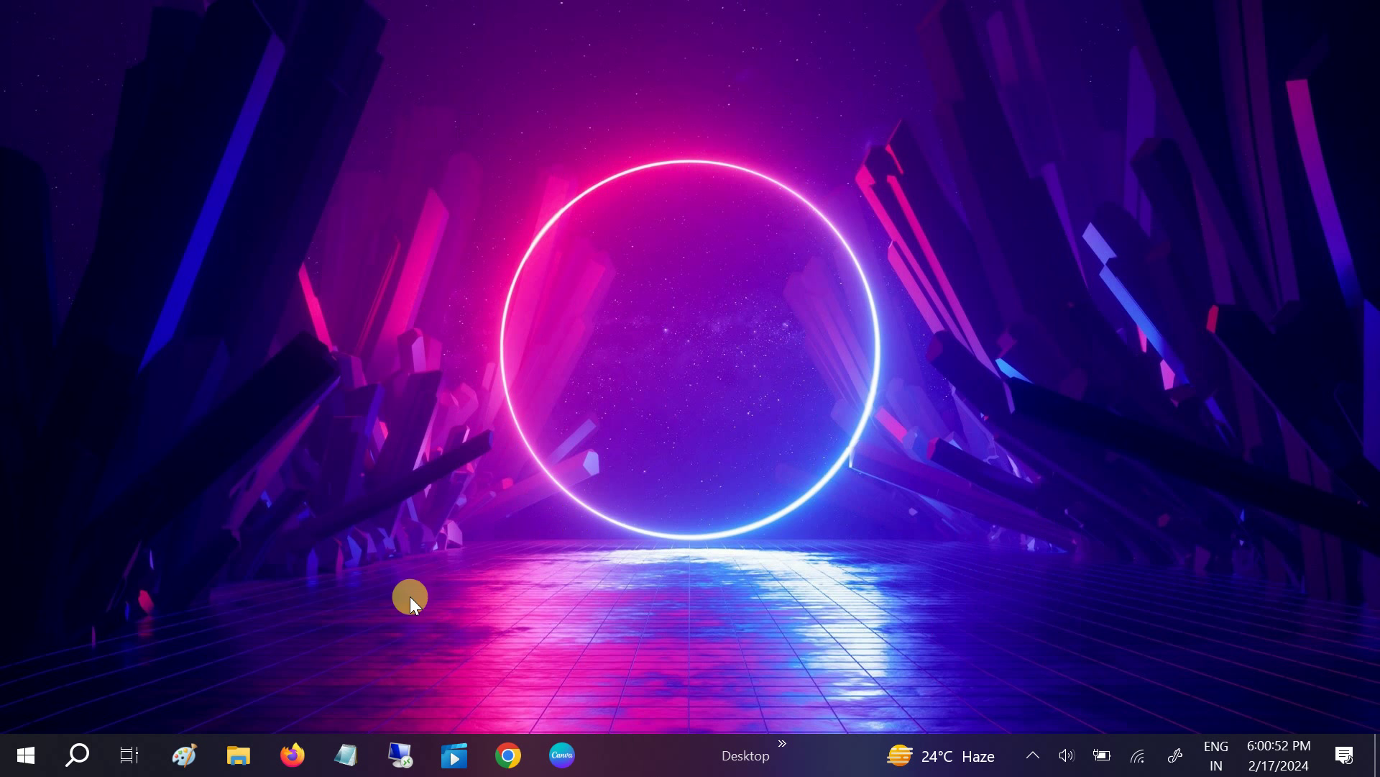
click(80, 758)
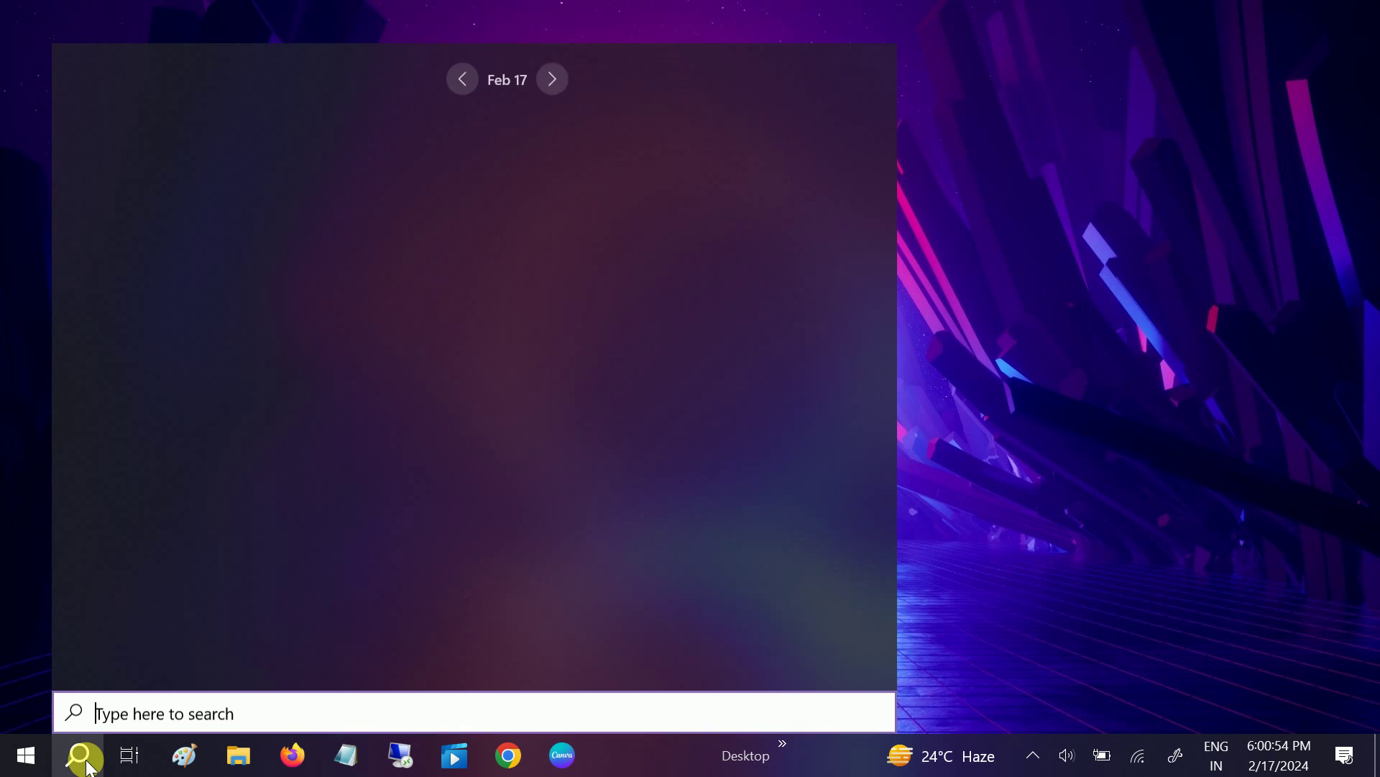
text(servi)
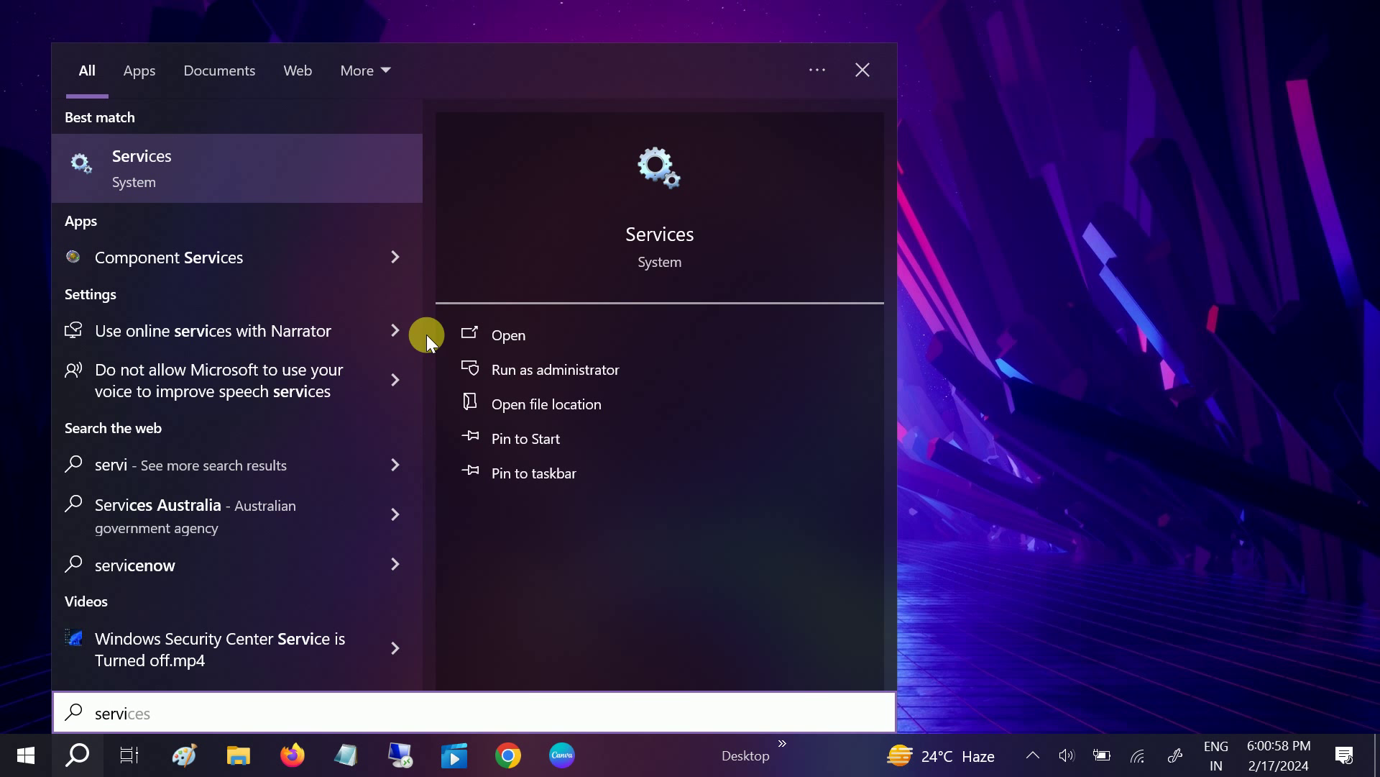
click(535, 365)
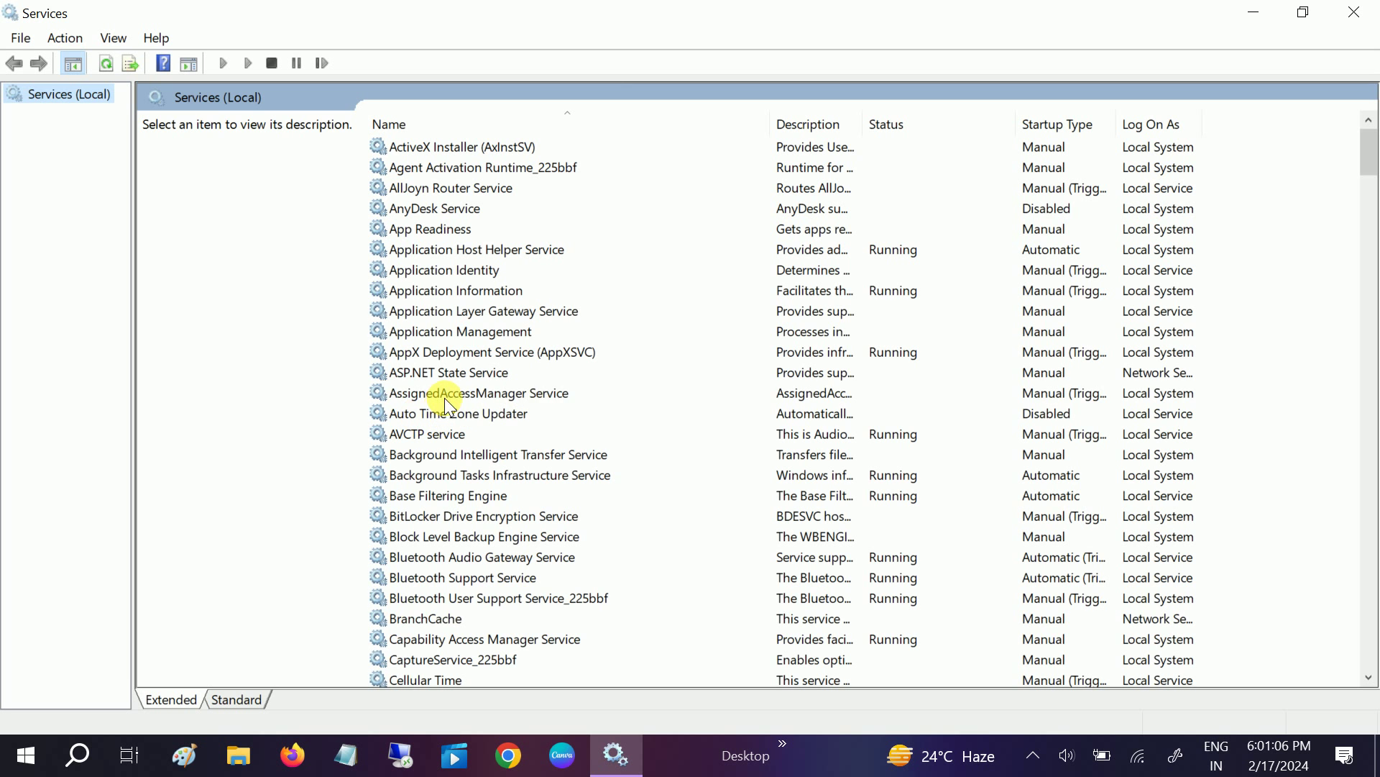
Check the Bluetooth Audio Gateway, Bluetooth Support and Bluetooth User Support services in the list
click(444, 398)
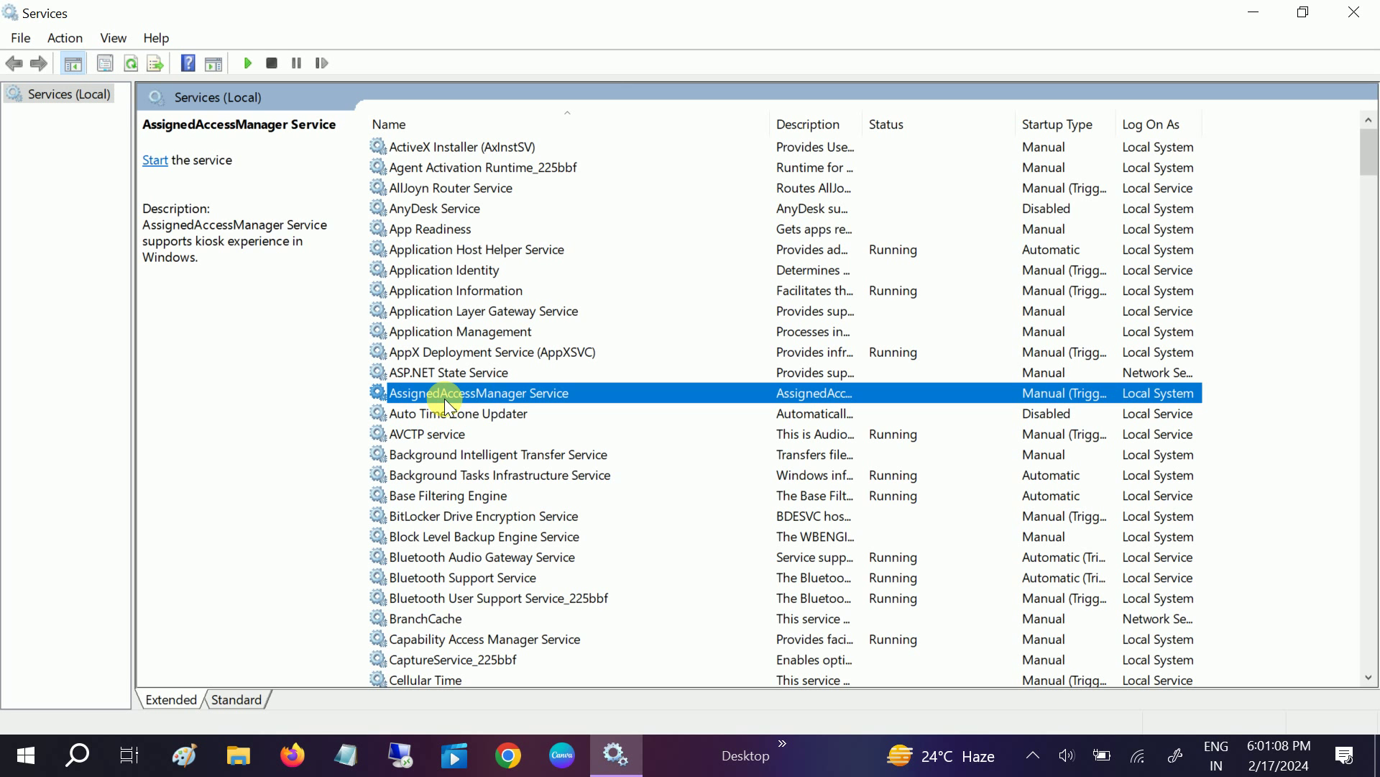
key(b)
key(b)
scroll(453, 413, down, 3)
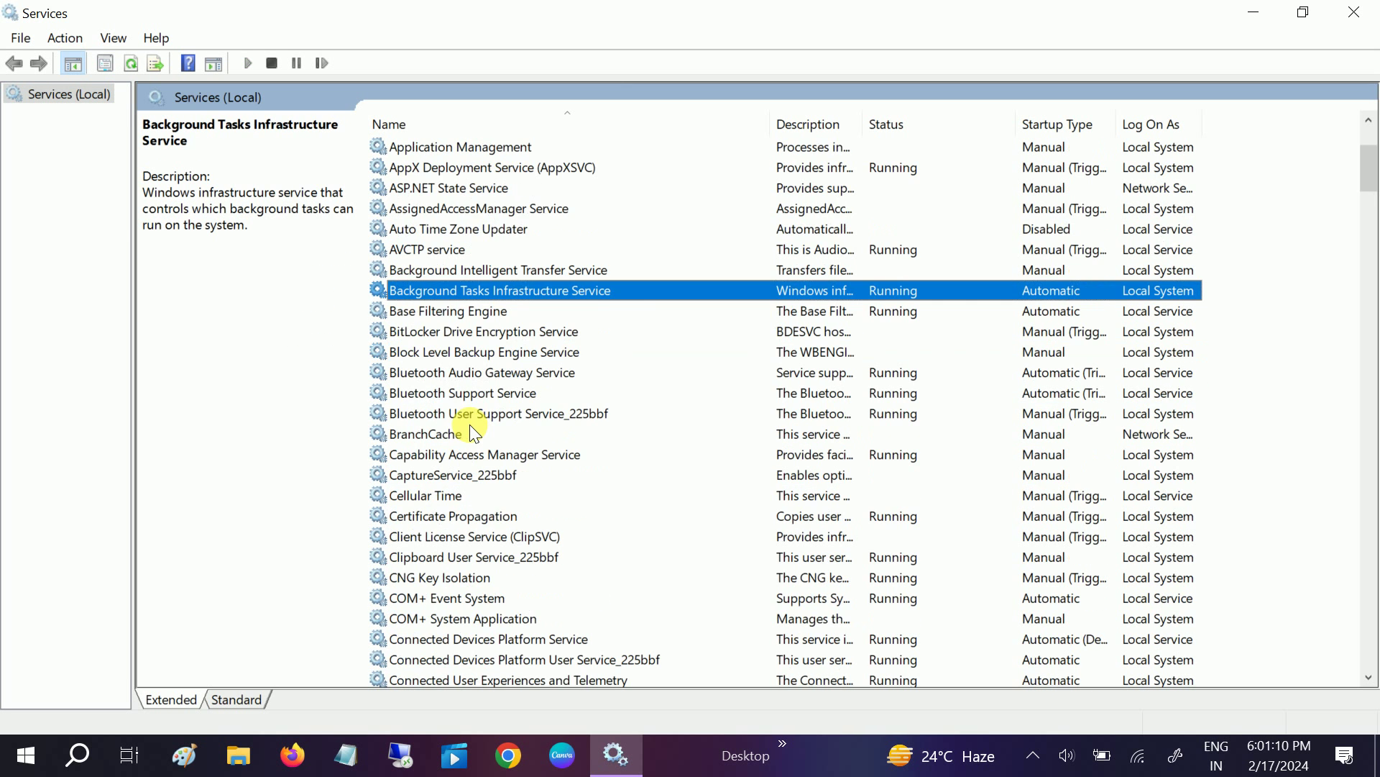
scroll(470, 428, down, 1)
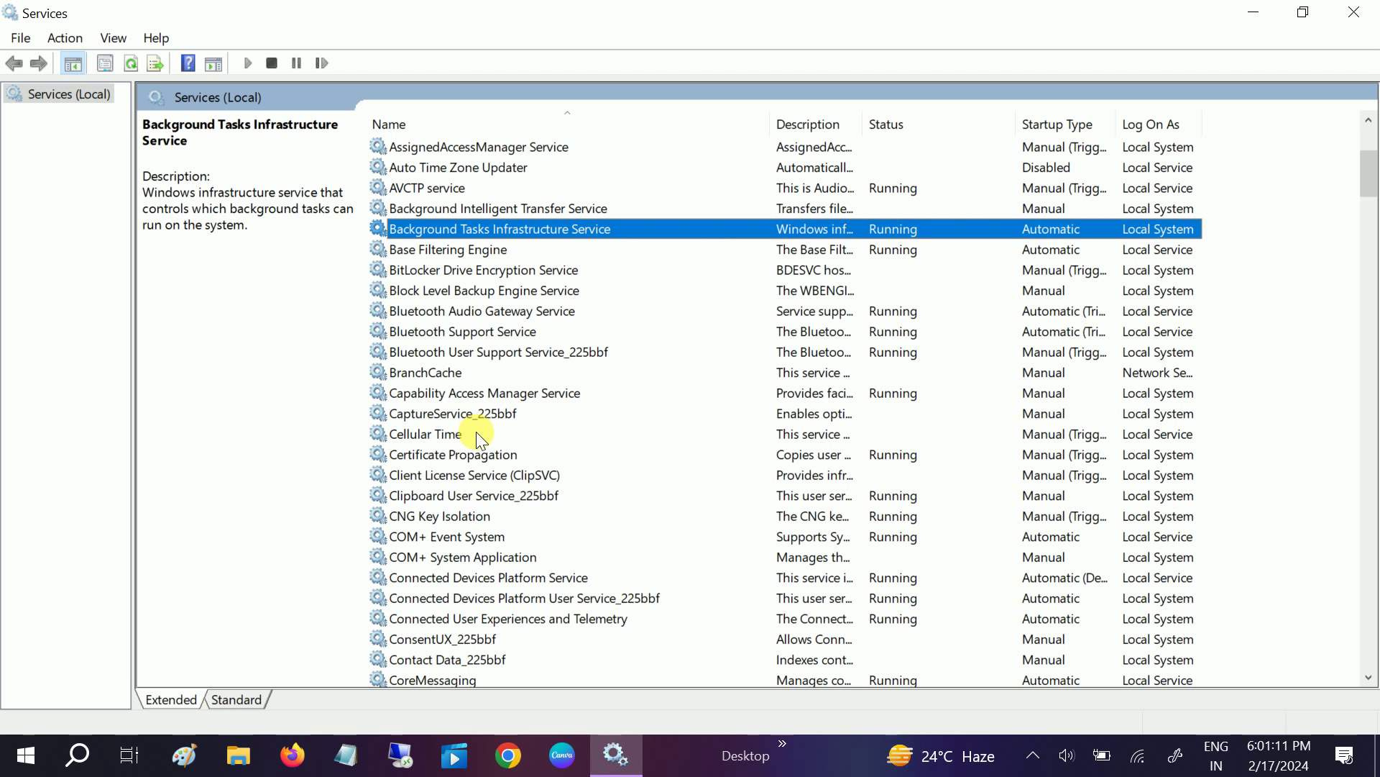
click(447, 311)
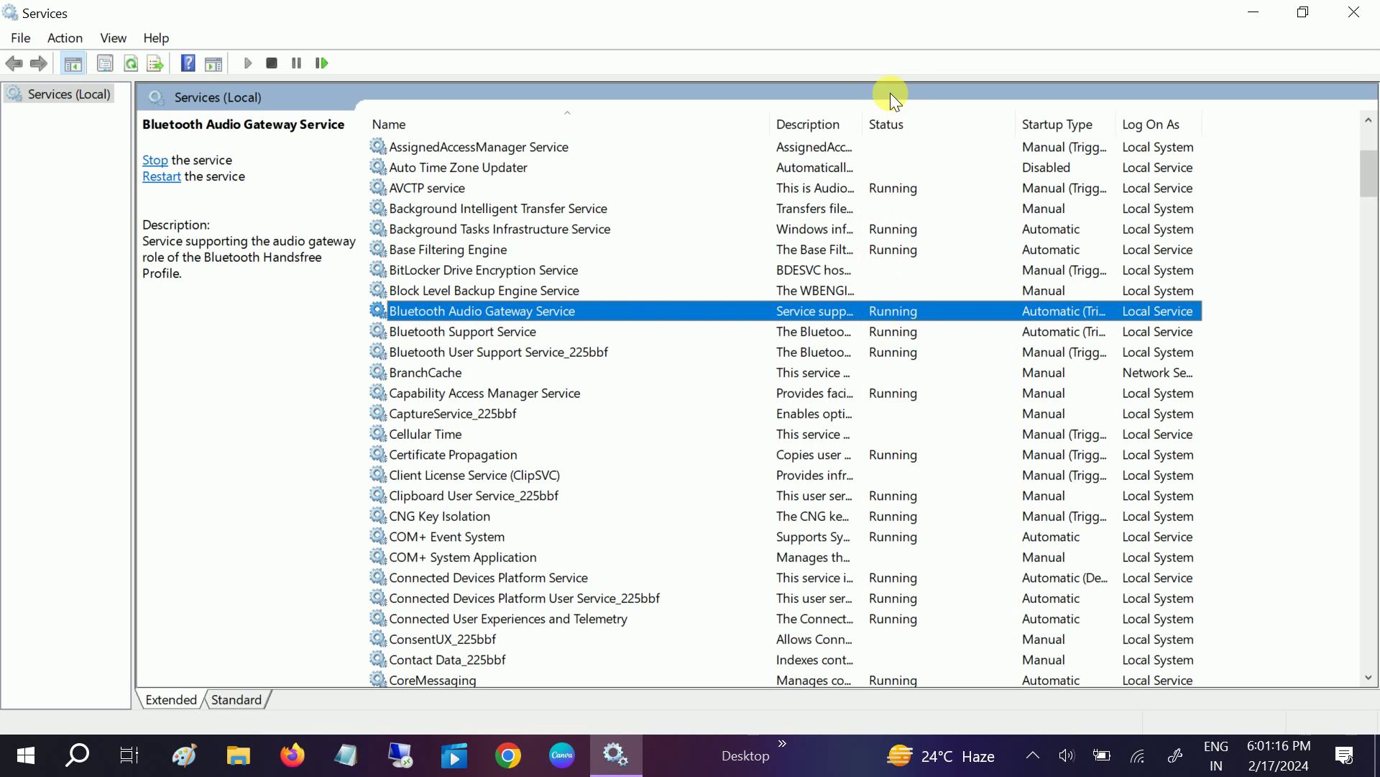
click(898, 350)
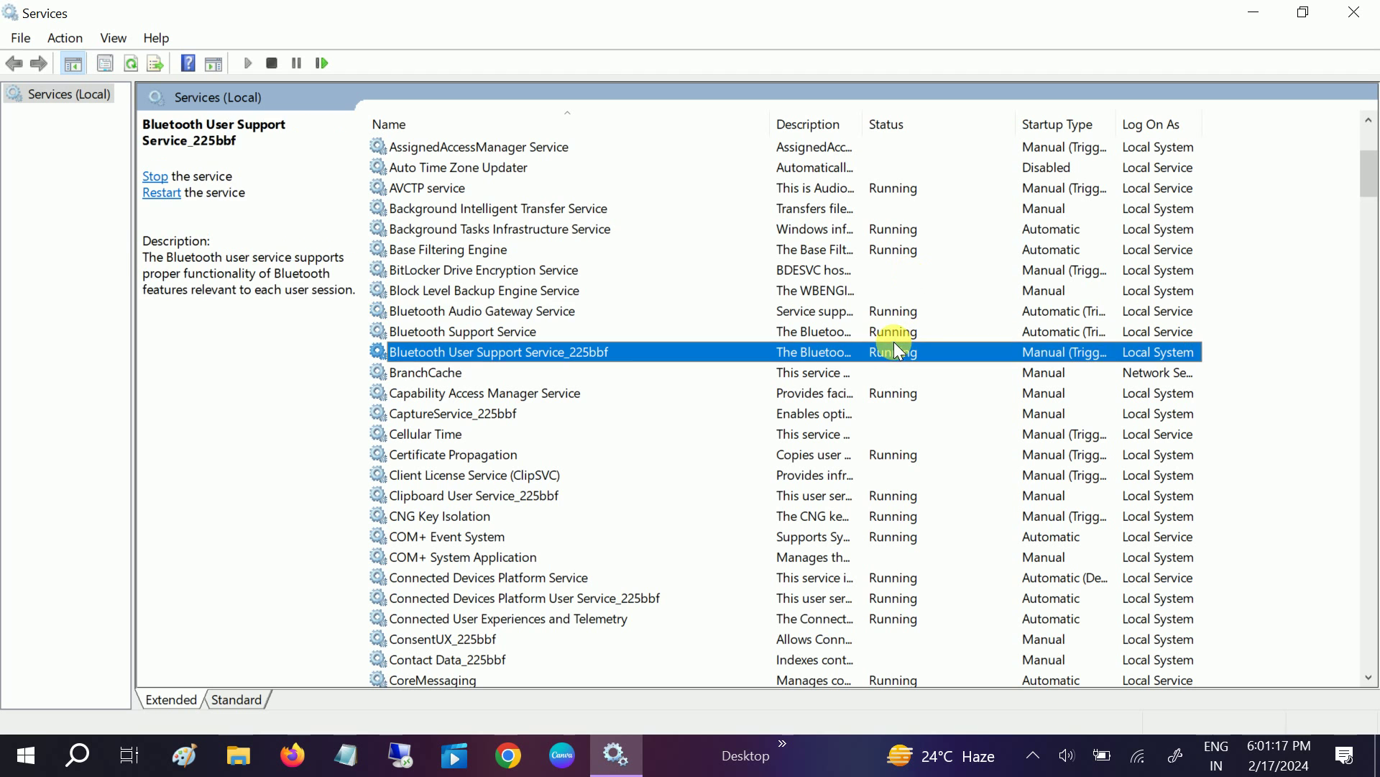
click(523, 310)
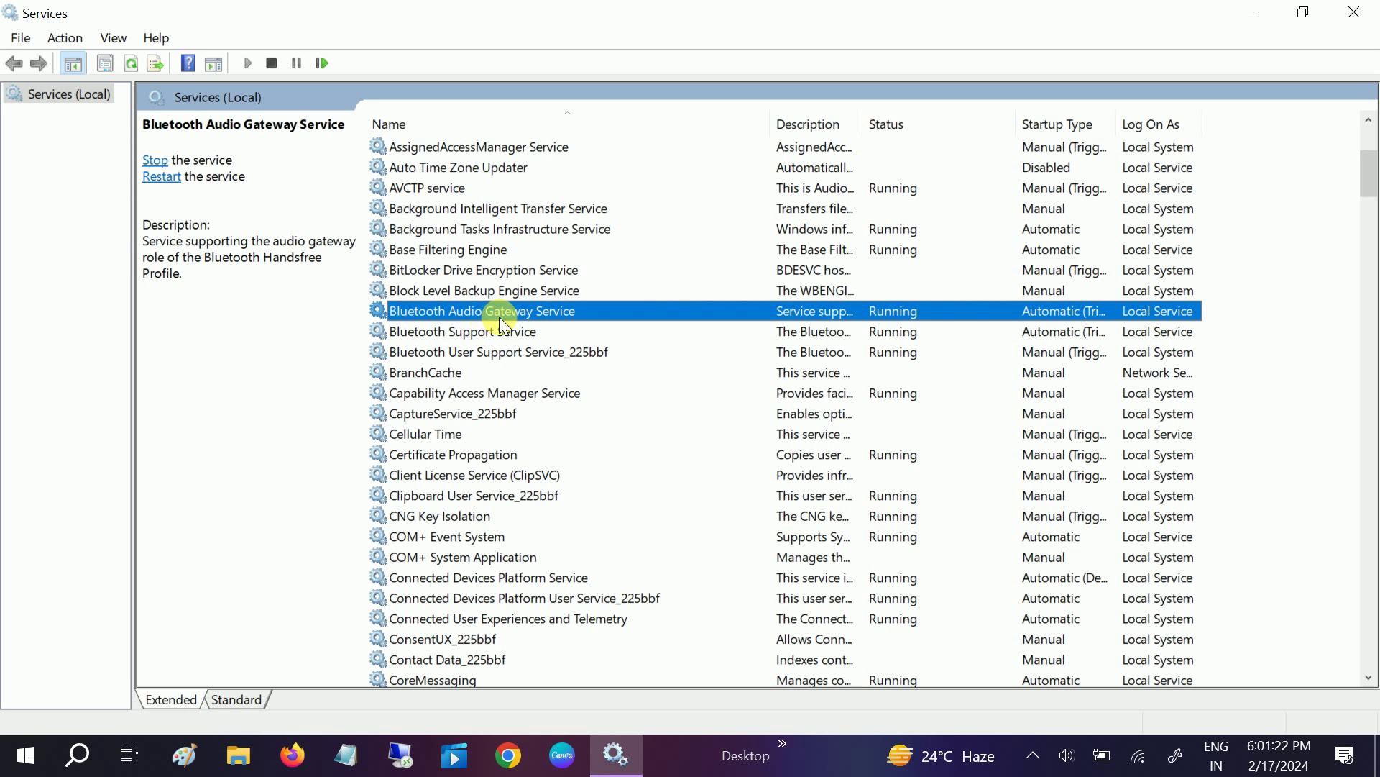
click(420, 332)
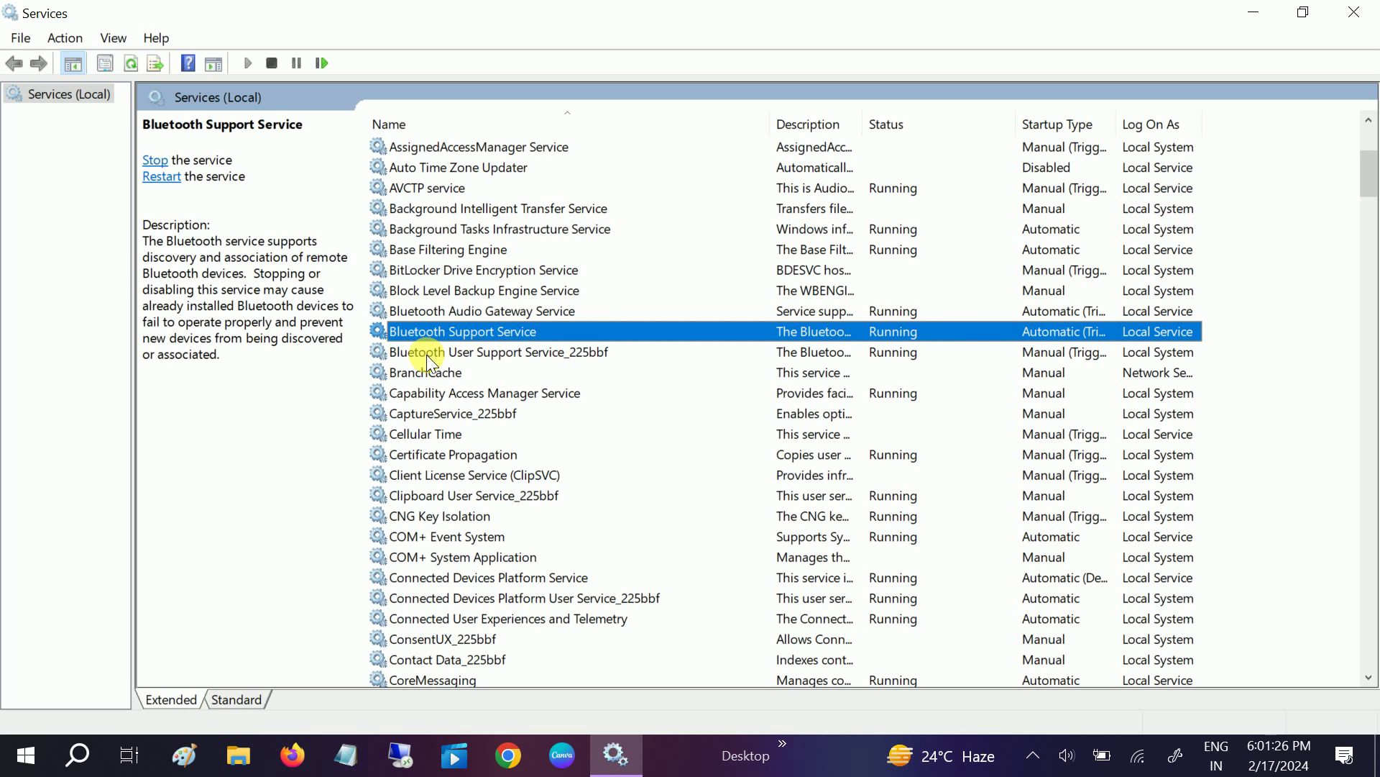
click(426, 354)
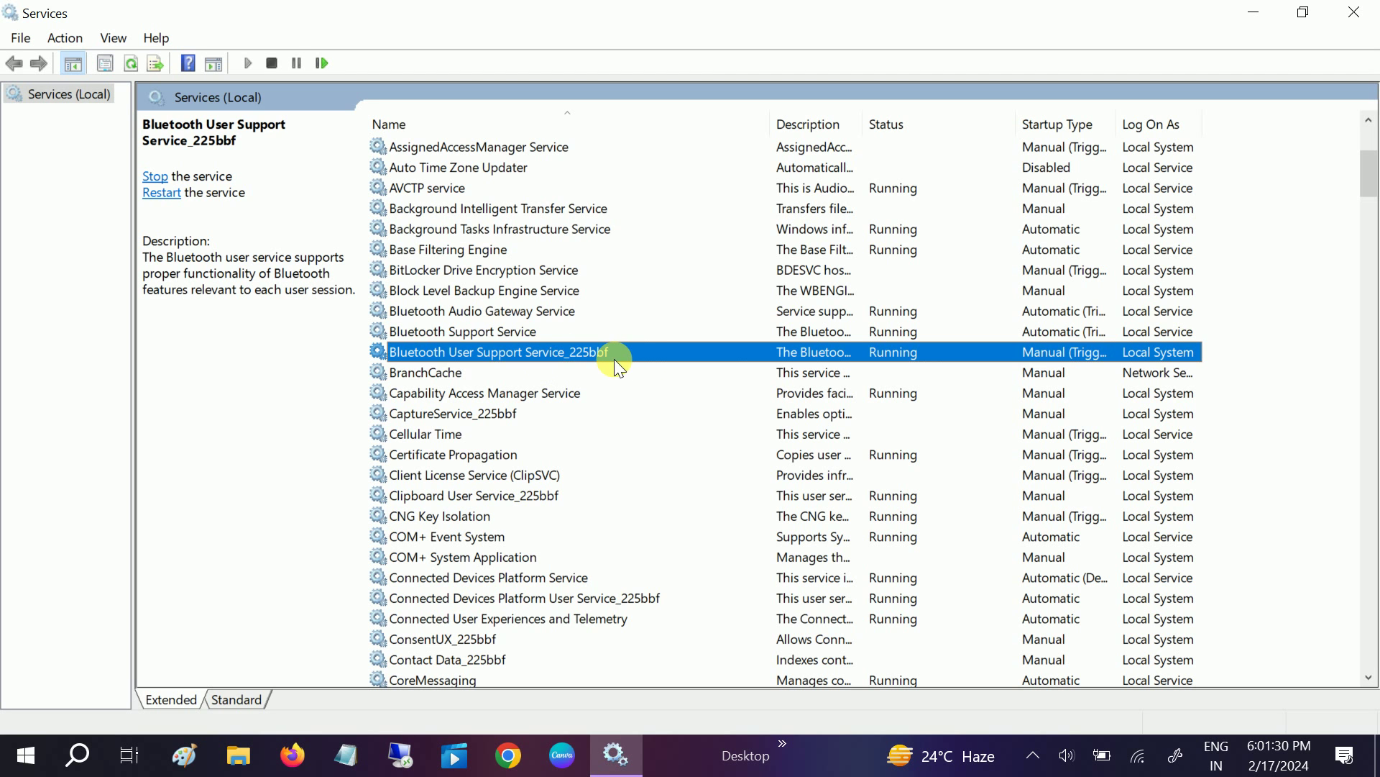
Set Bluetooth Audio Gateway Service startup to Automatic, stop and restart it, and apply
click(499, 315)
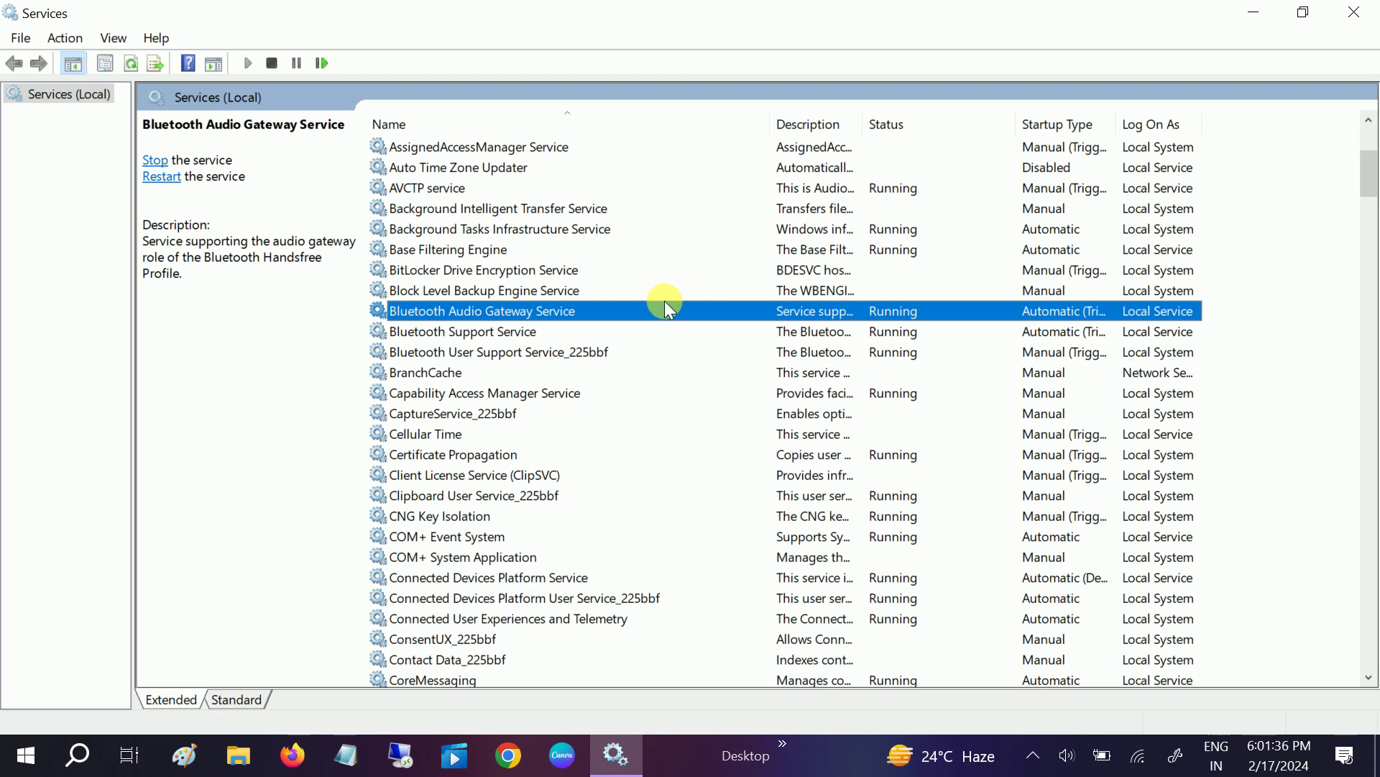
right_click(579, 314)
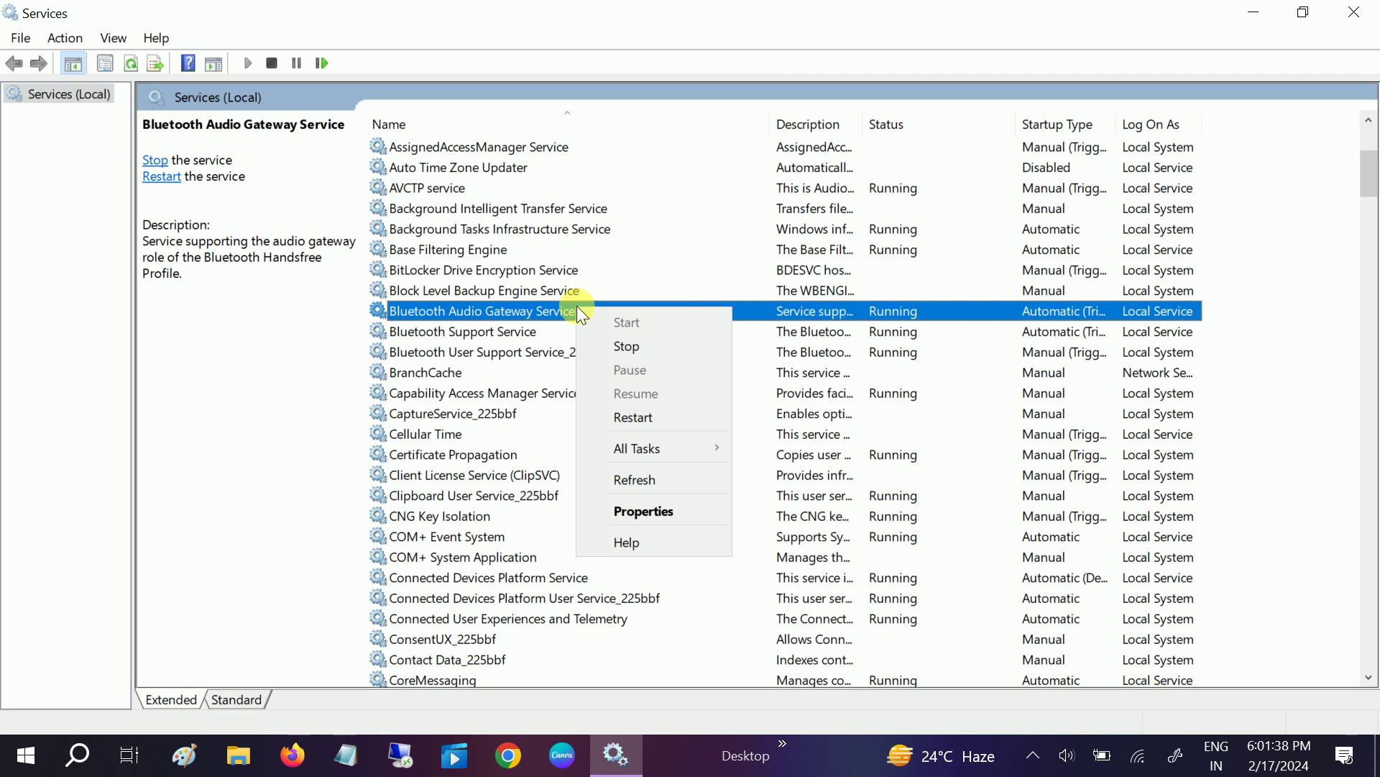
click(654, 516)
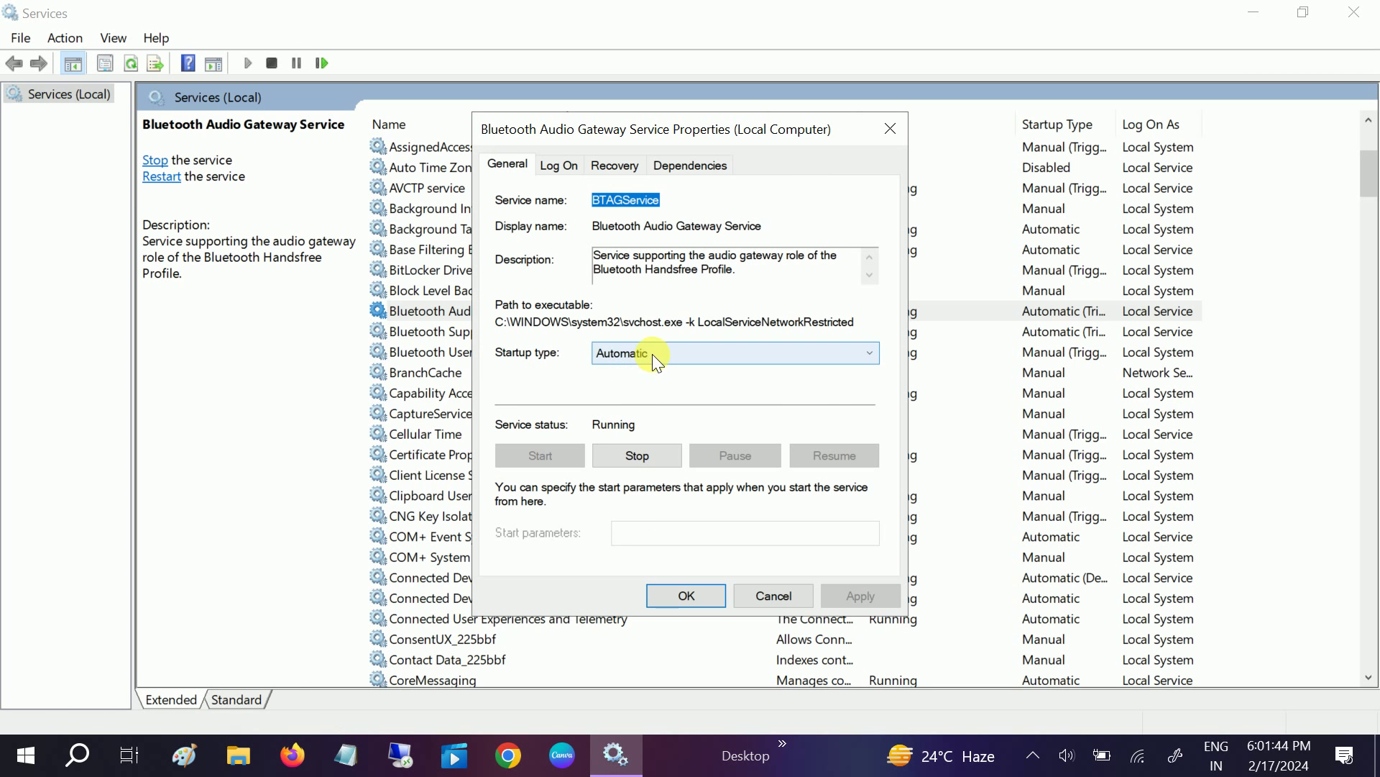
click(653, 354)
click(628, 386)
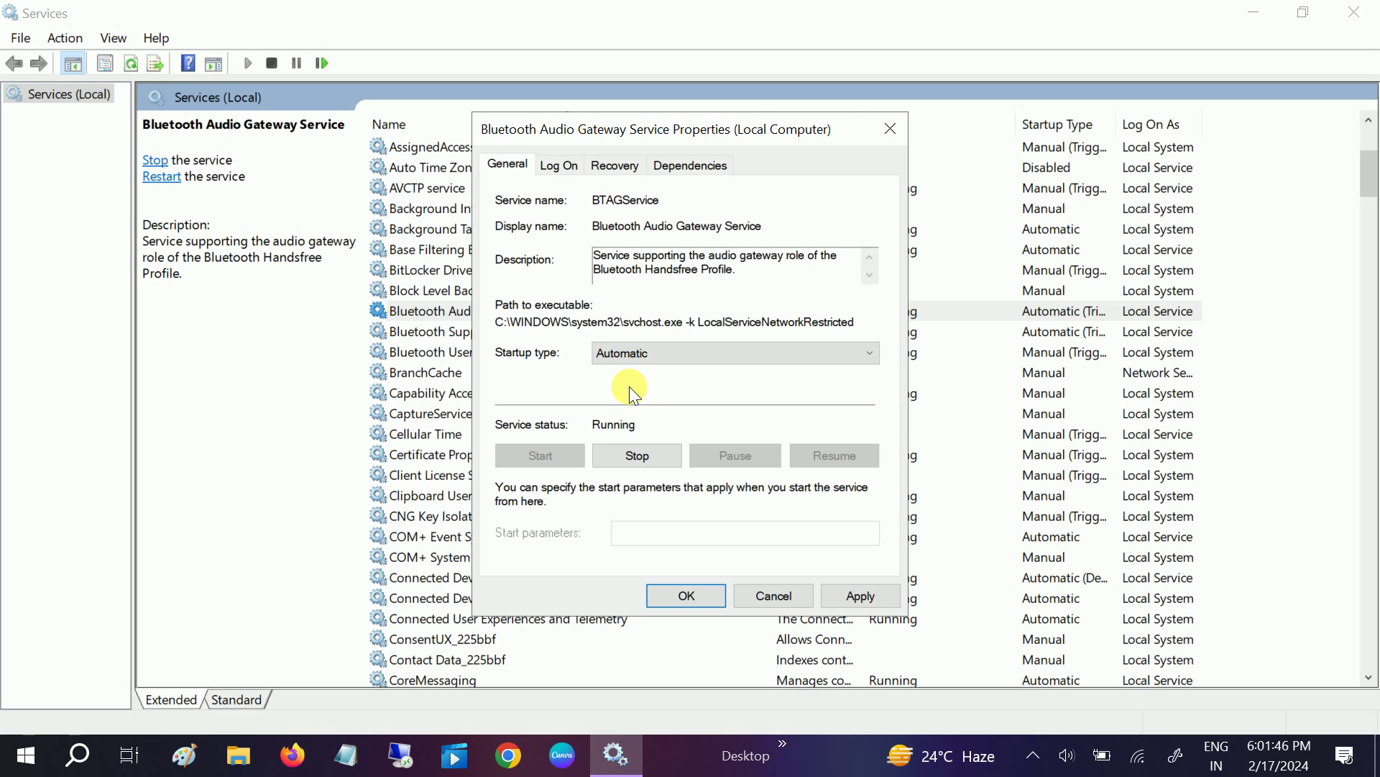
click(637, 455)
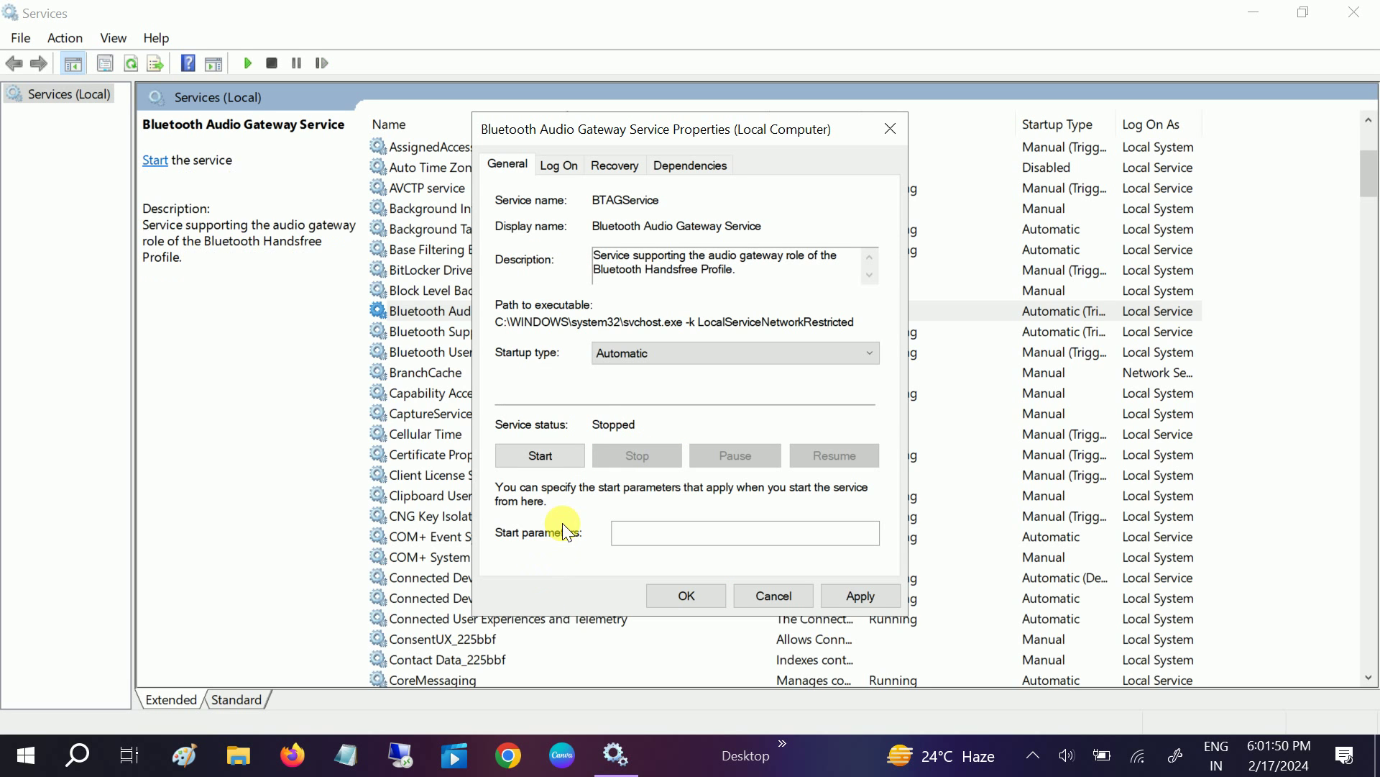
click(533, 456)
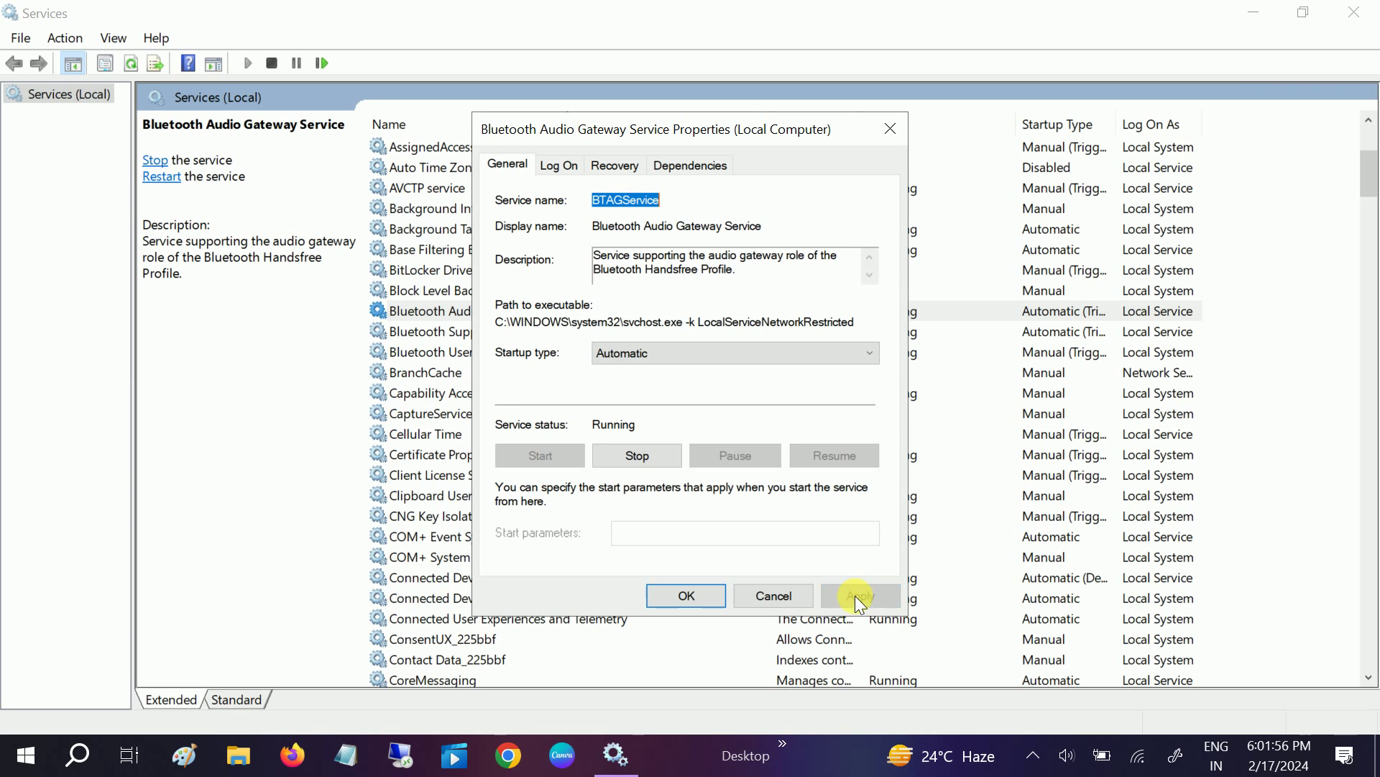
click(683, 596)
click(689, 595)
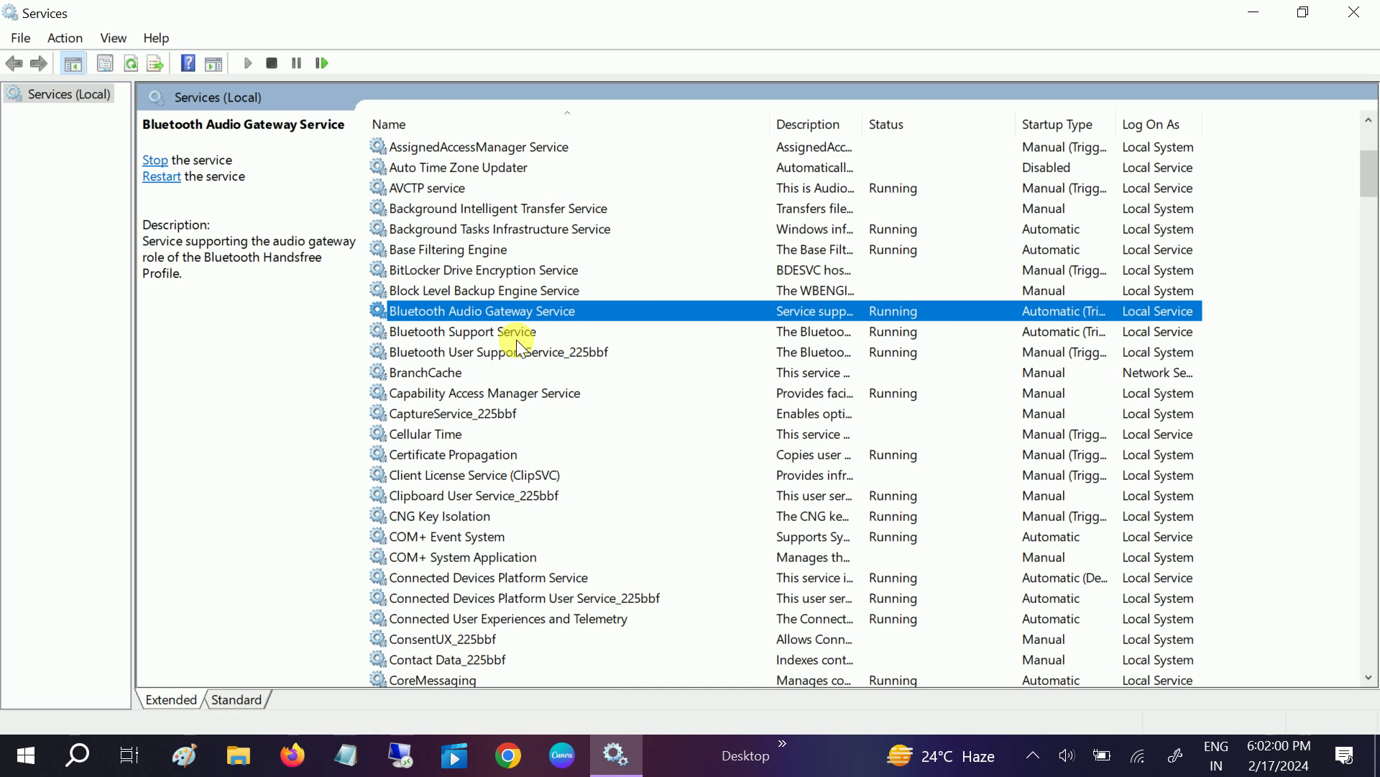
click(518, 345)
Set Bluetooth Support Service startup type to Automatic and save its properties
click(519, 328)
right_click(519, 328)
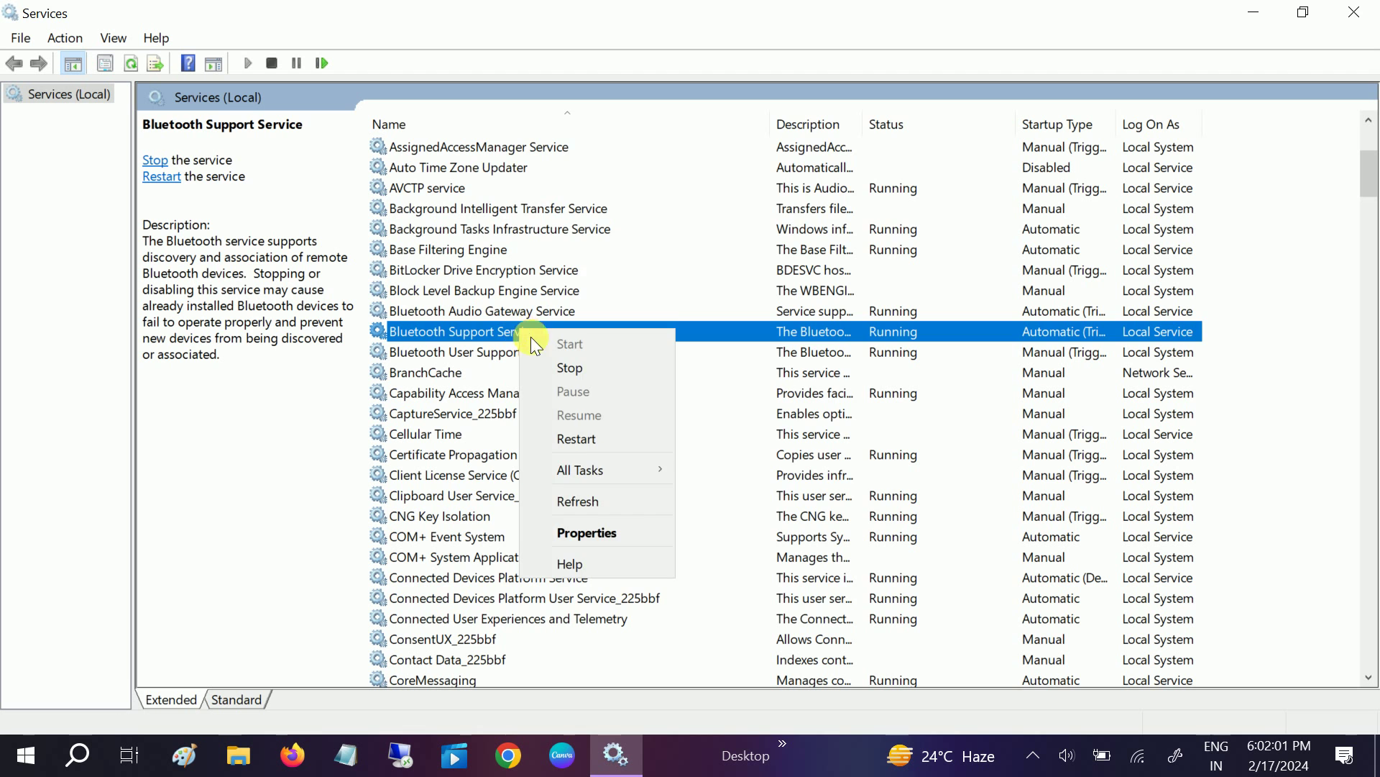
click(587, 532)
click(676, 358)
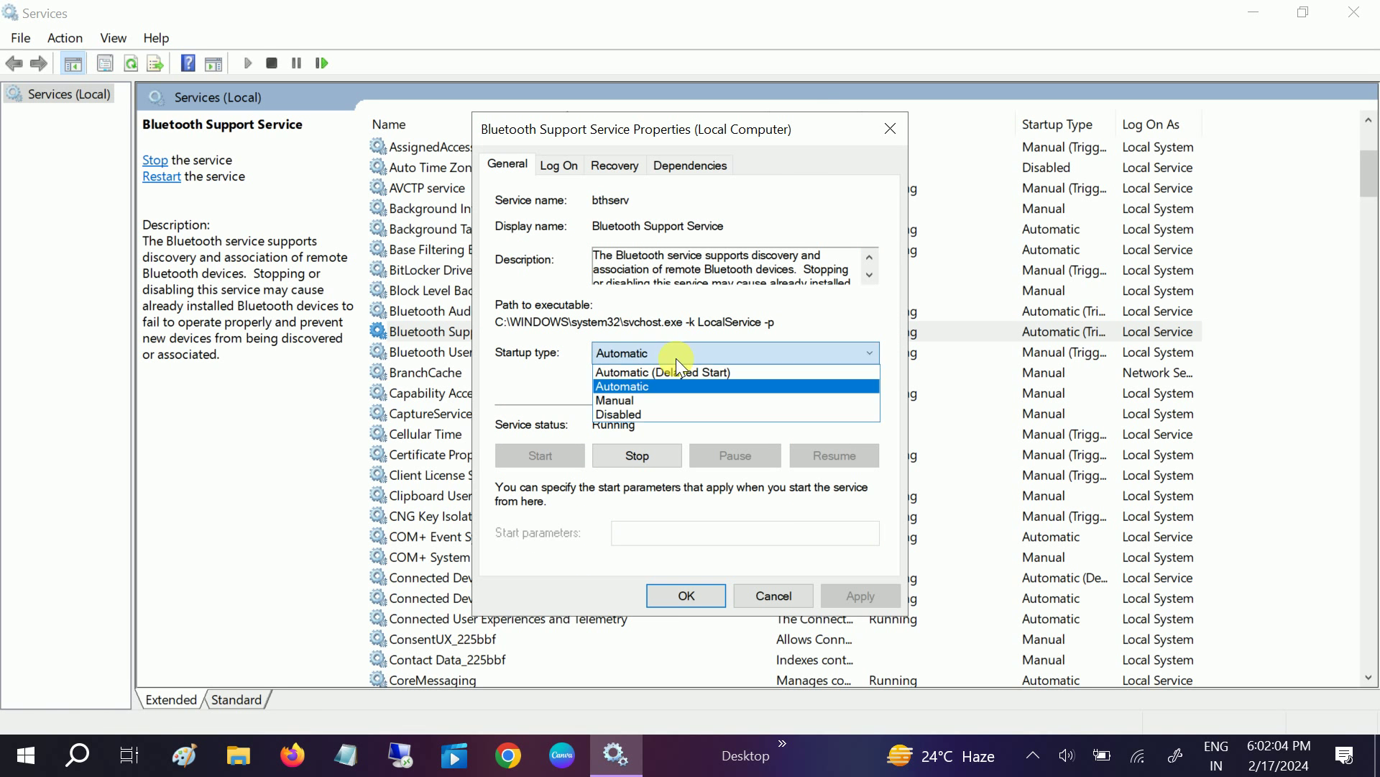
click(649, 381)
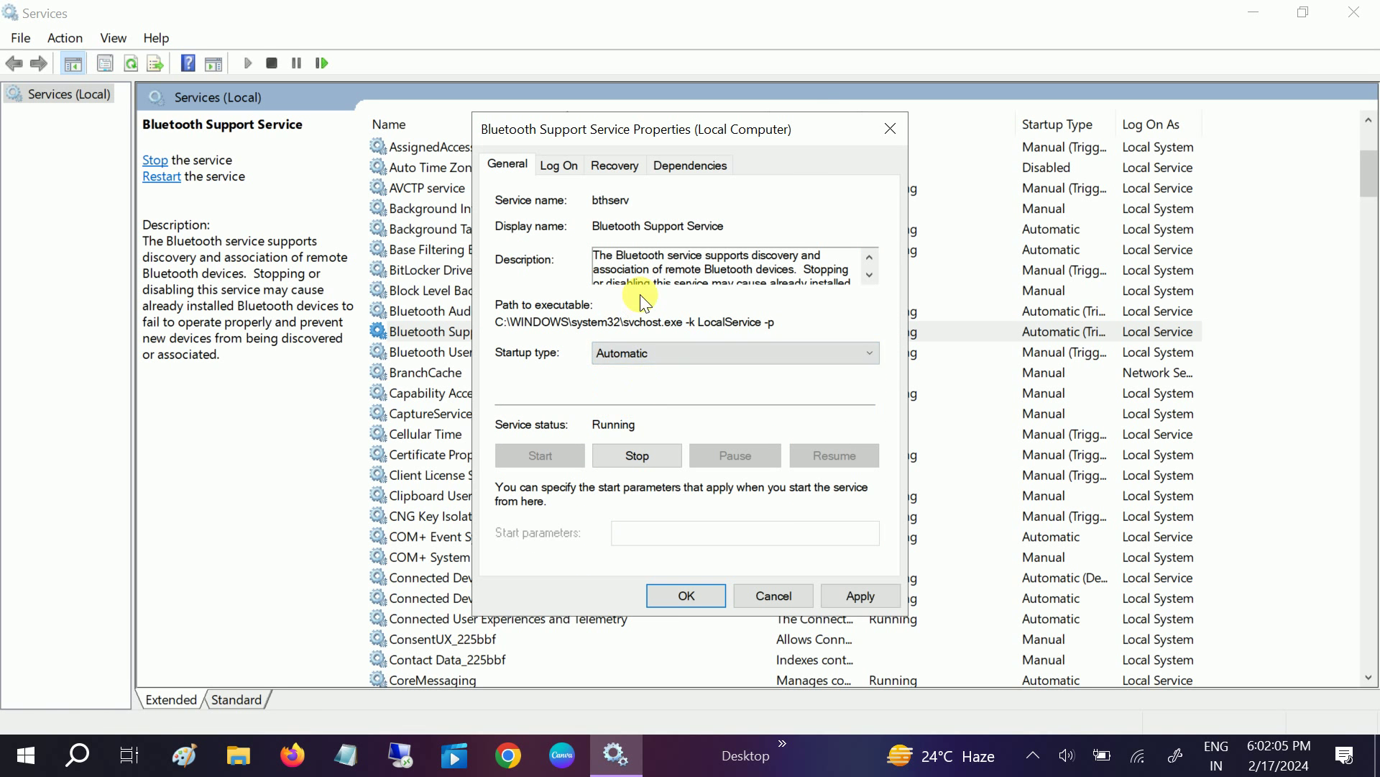
click(860, 597)
click(686, 596)
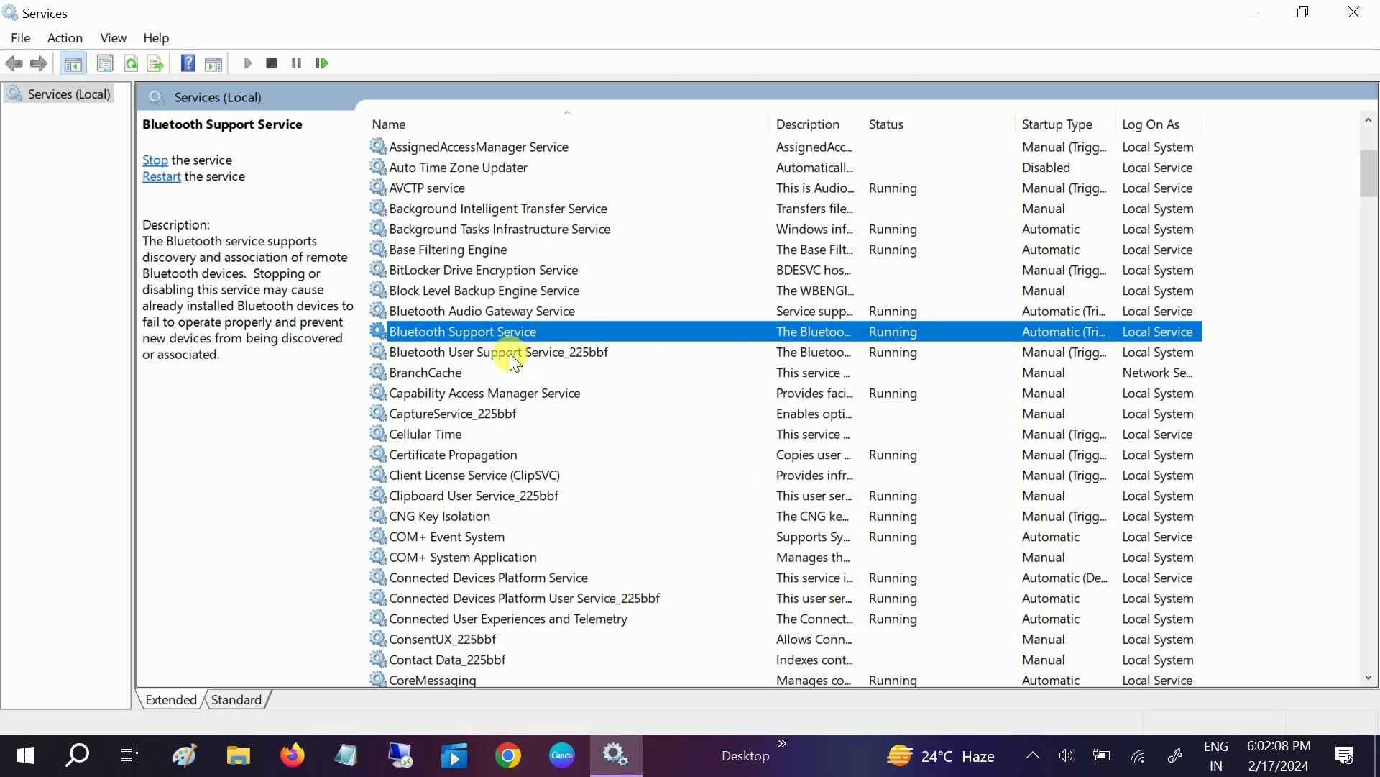
Restart the Bluetooth Audio Gateway, Bluetooth Support and Bluetooth User Support services
click(496, 313)
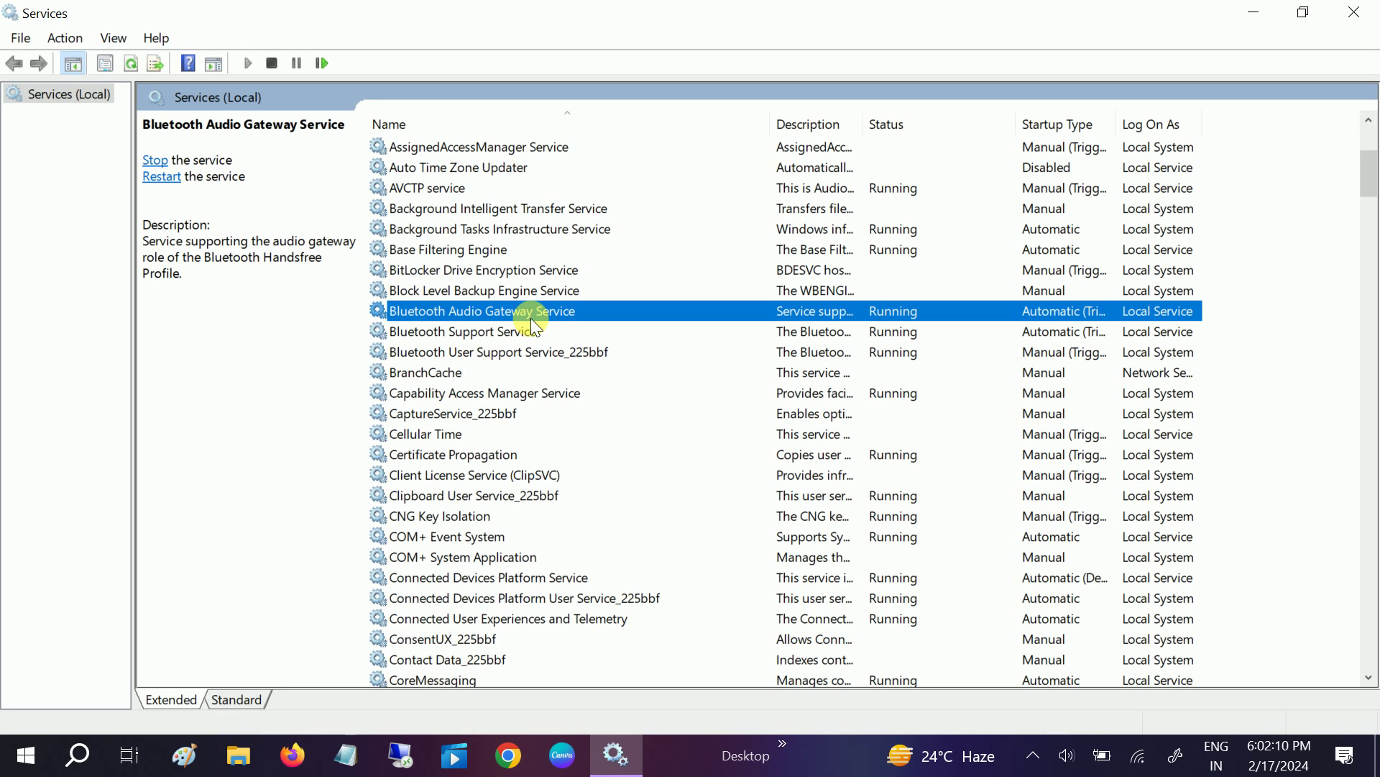
click(155, 161)
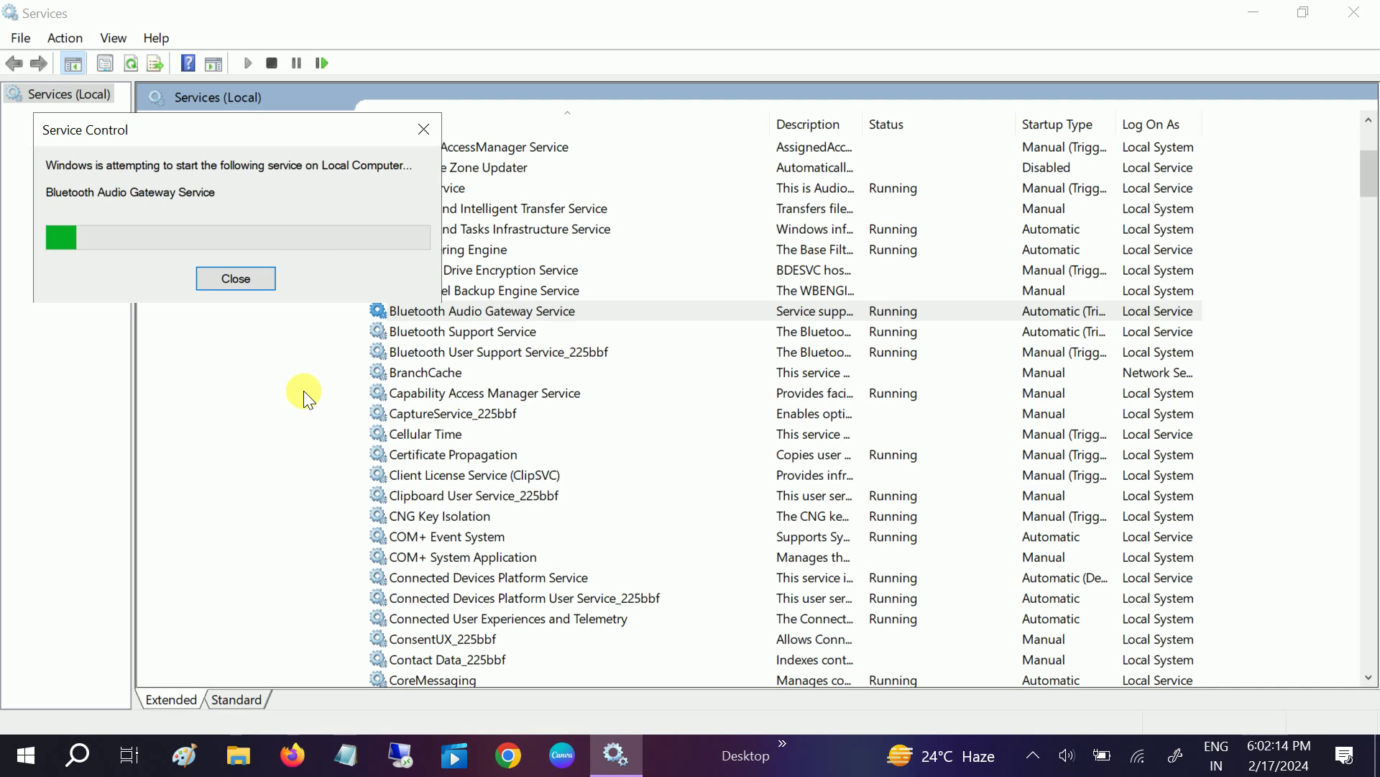
click(514, 332)
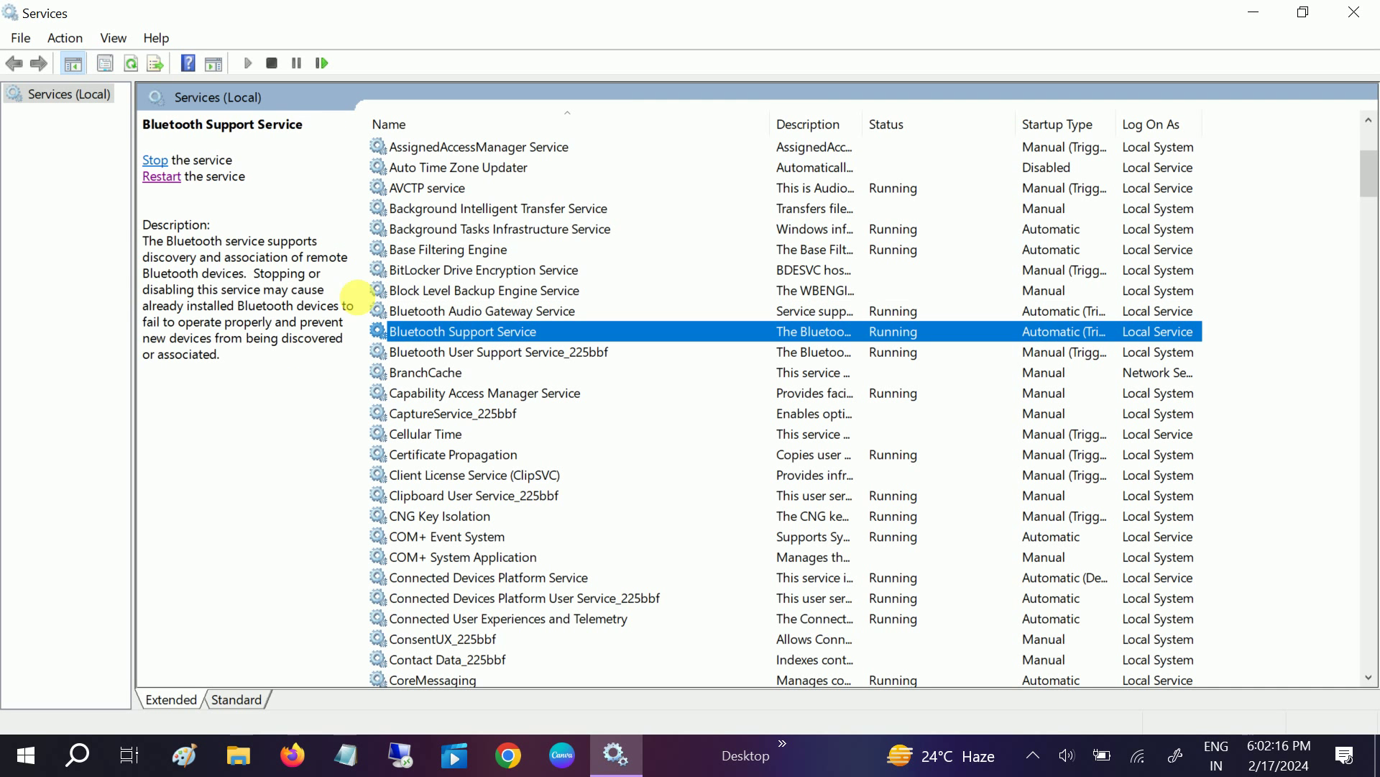
click(163, 178)
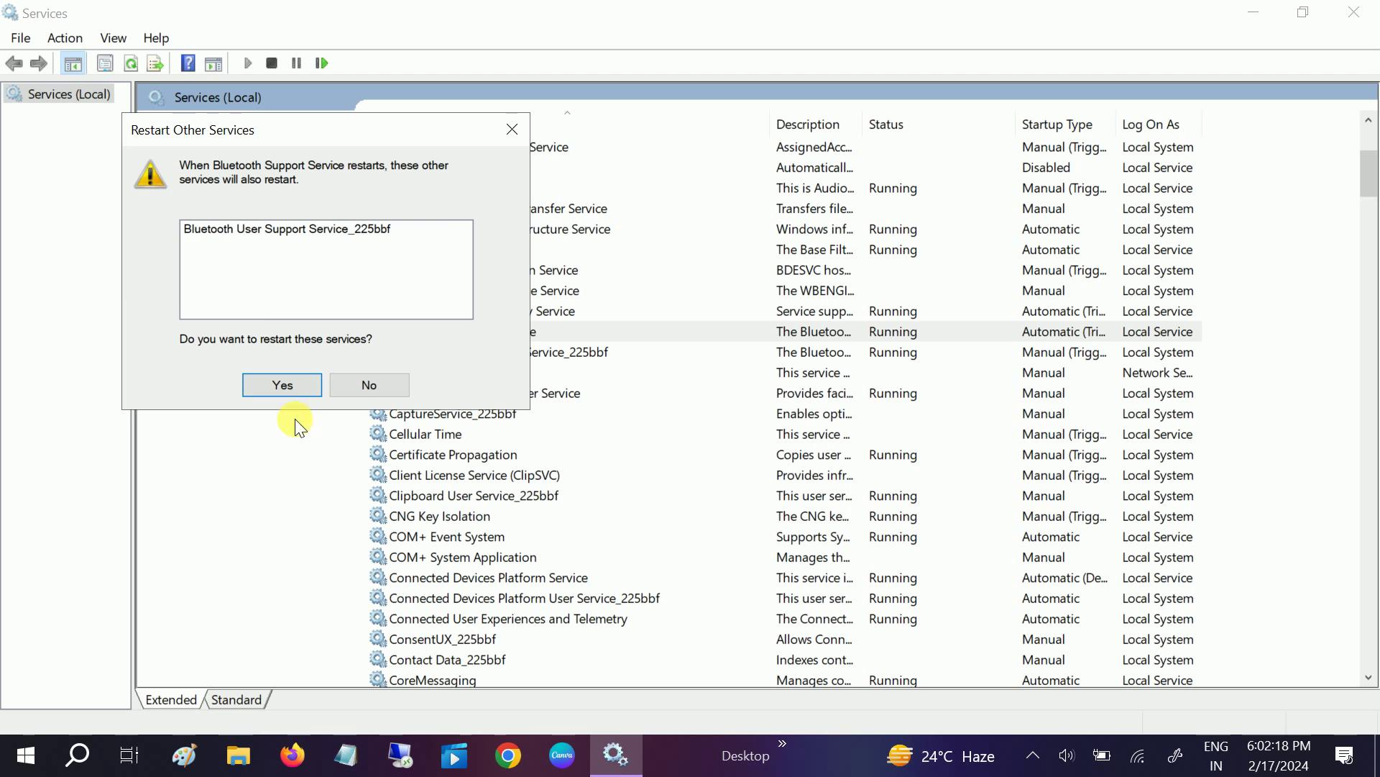
click(287, 382)
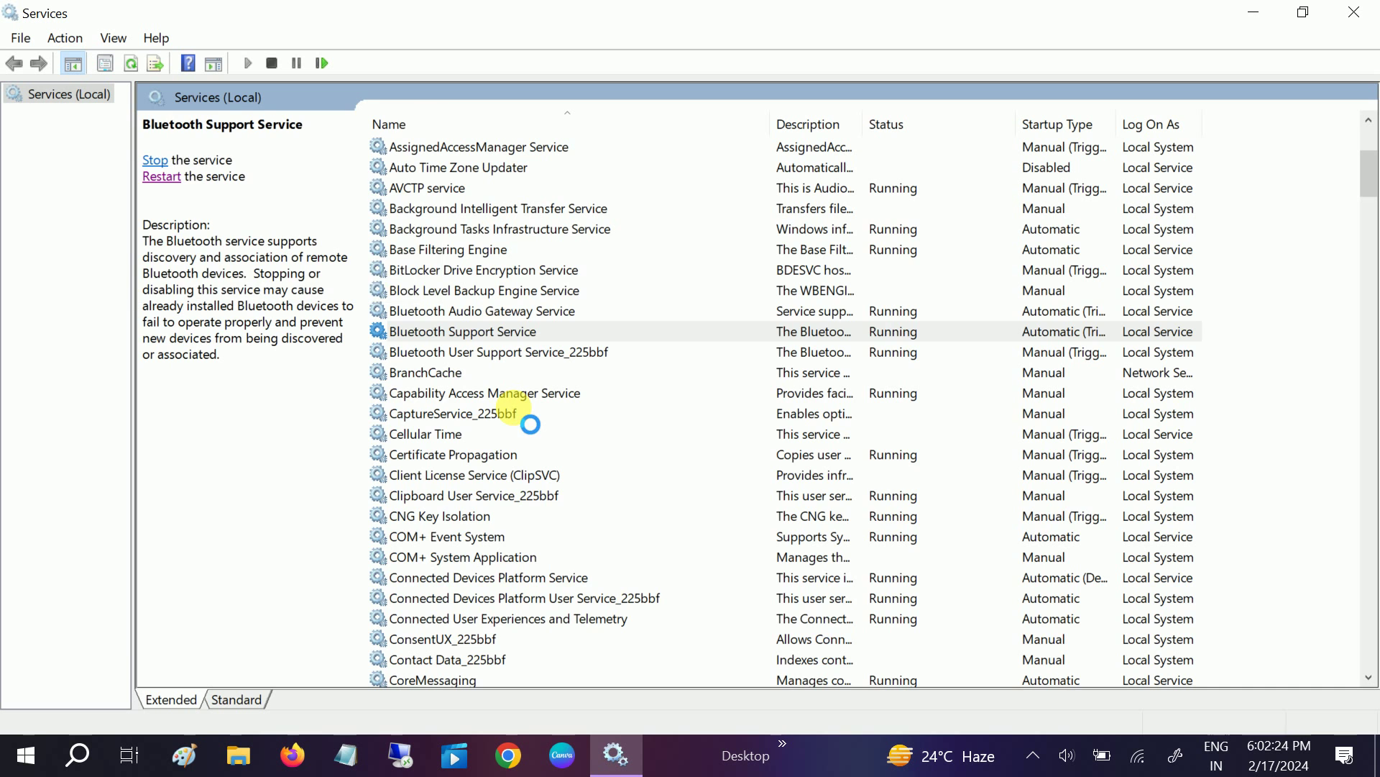
click(535, 351)
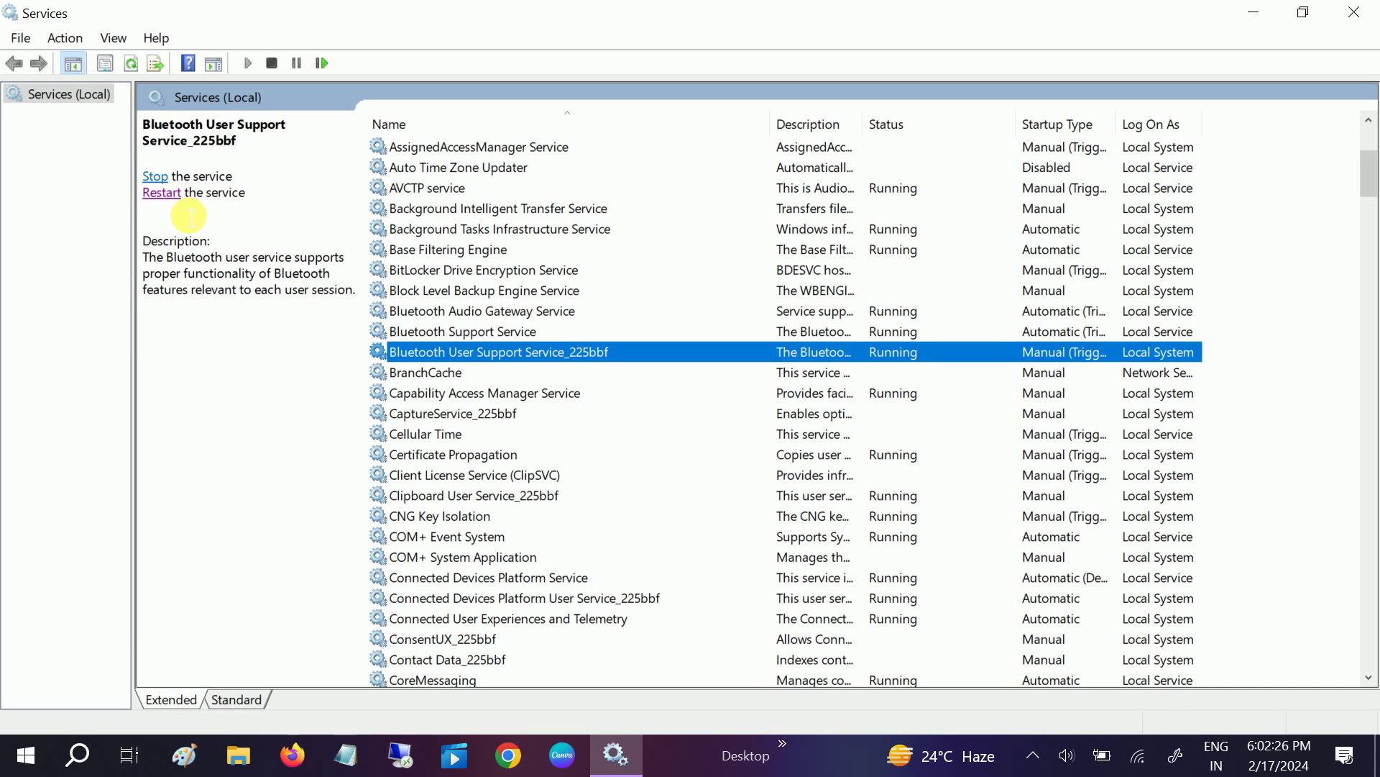
click(155, 176)
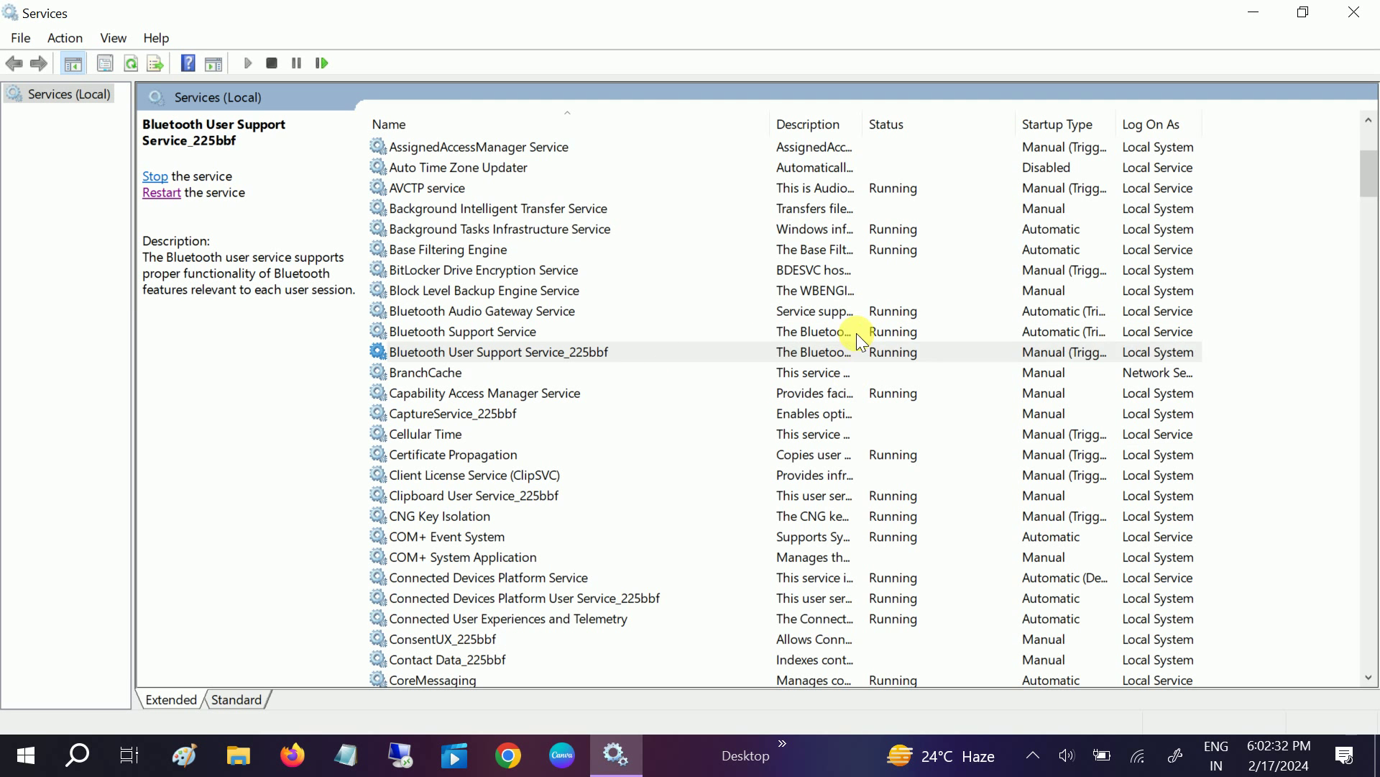
Reopen Bluetooth & other devices settings via a 'blue' search and close Devices and Printers
click(1259, 14)
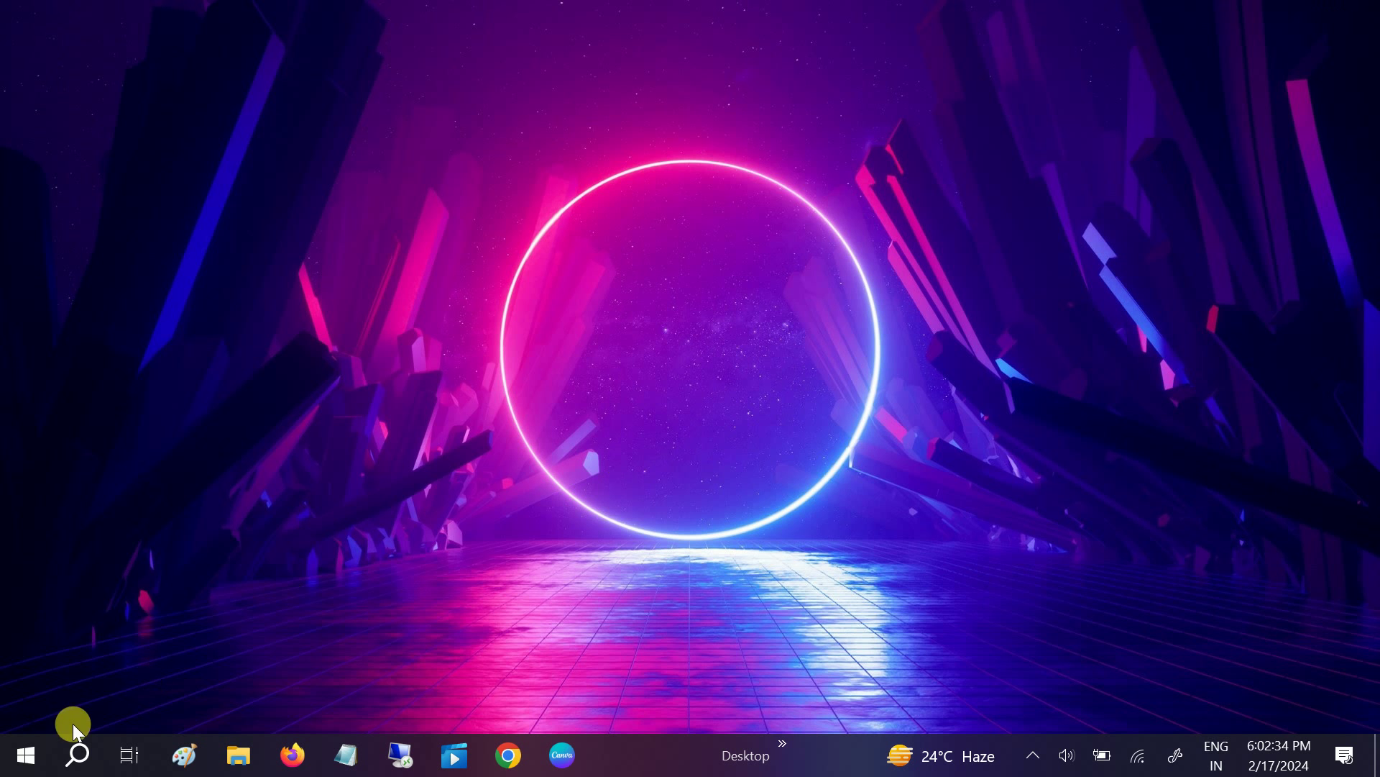
click(73, 760)
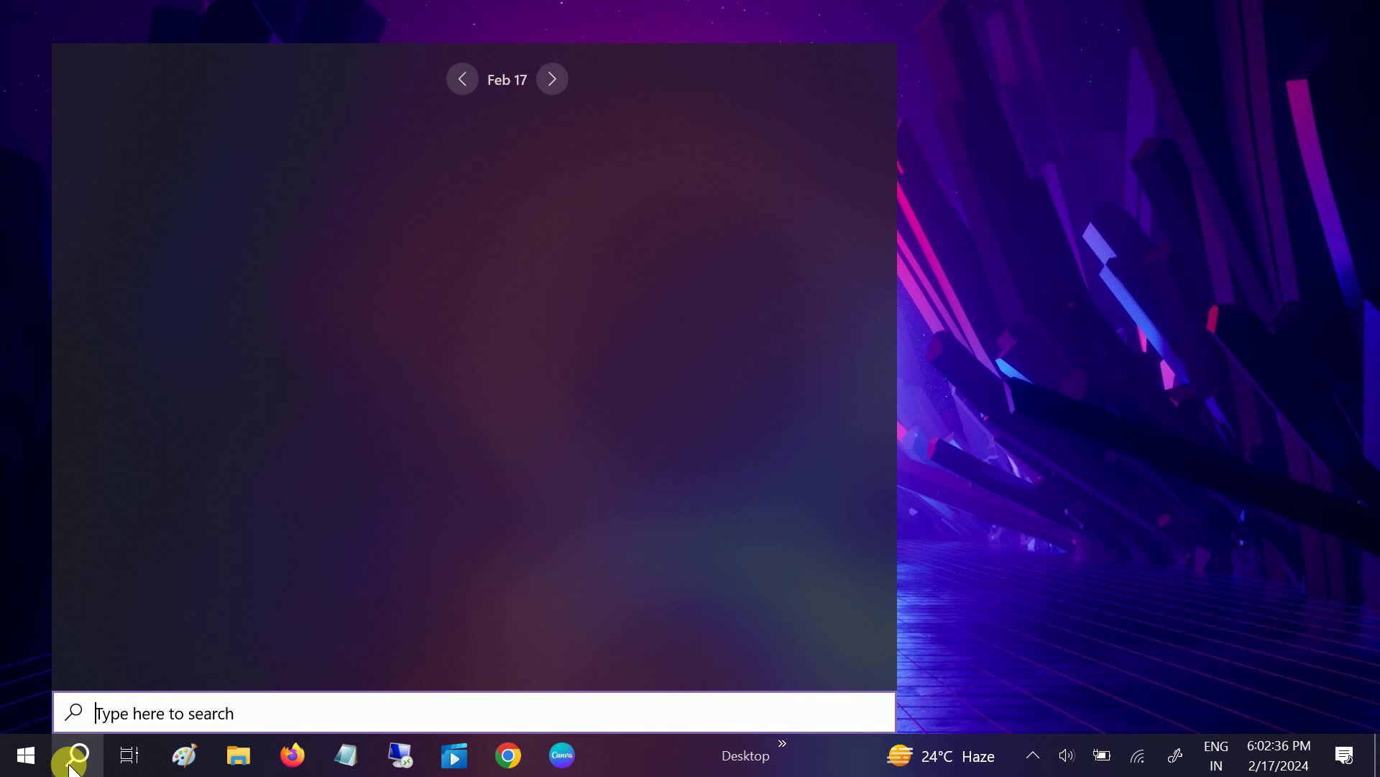
text(bl)
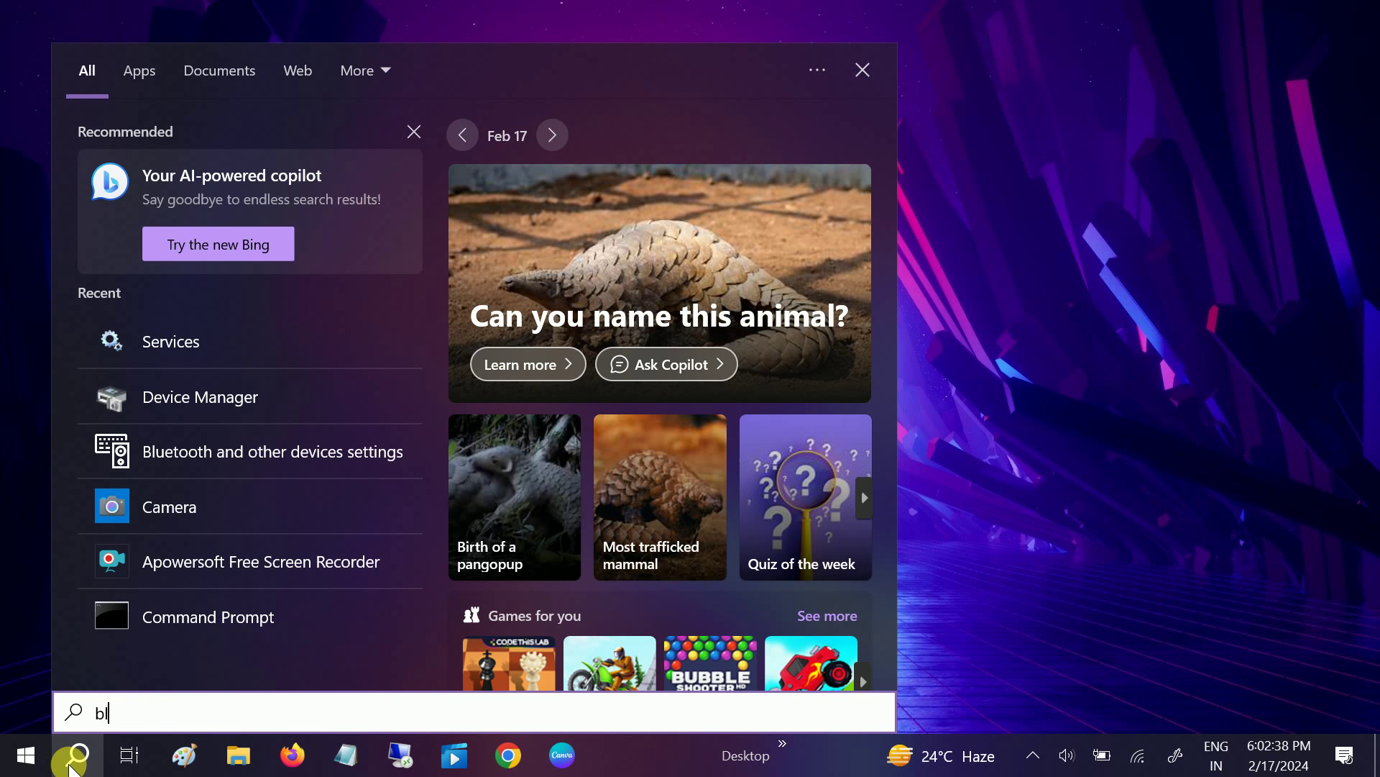
text(ue)
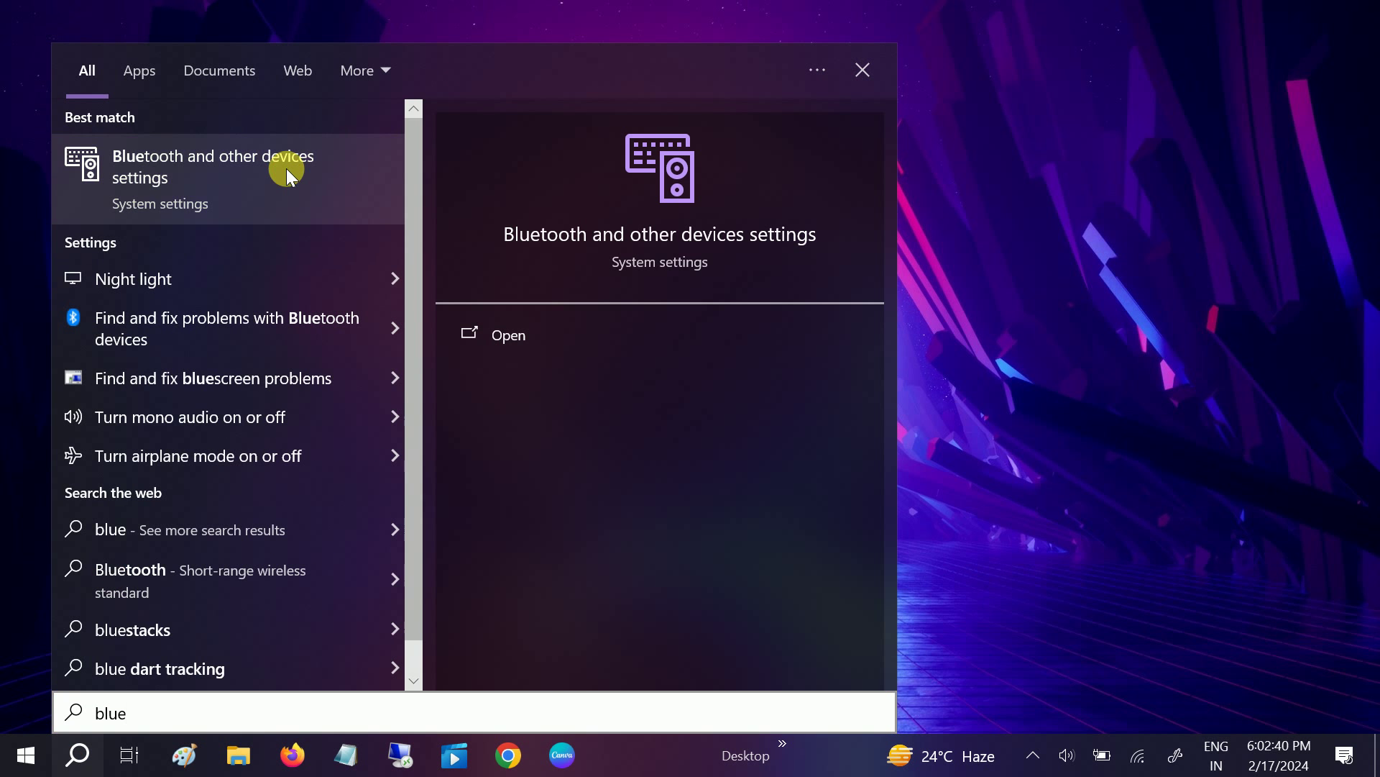
click(286, 168)
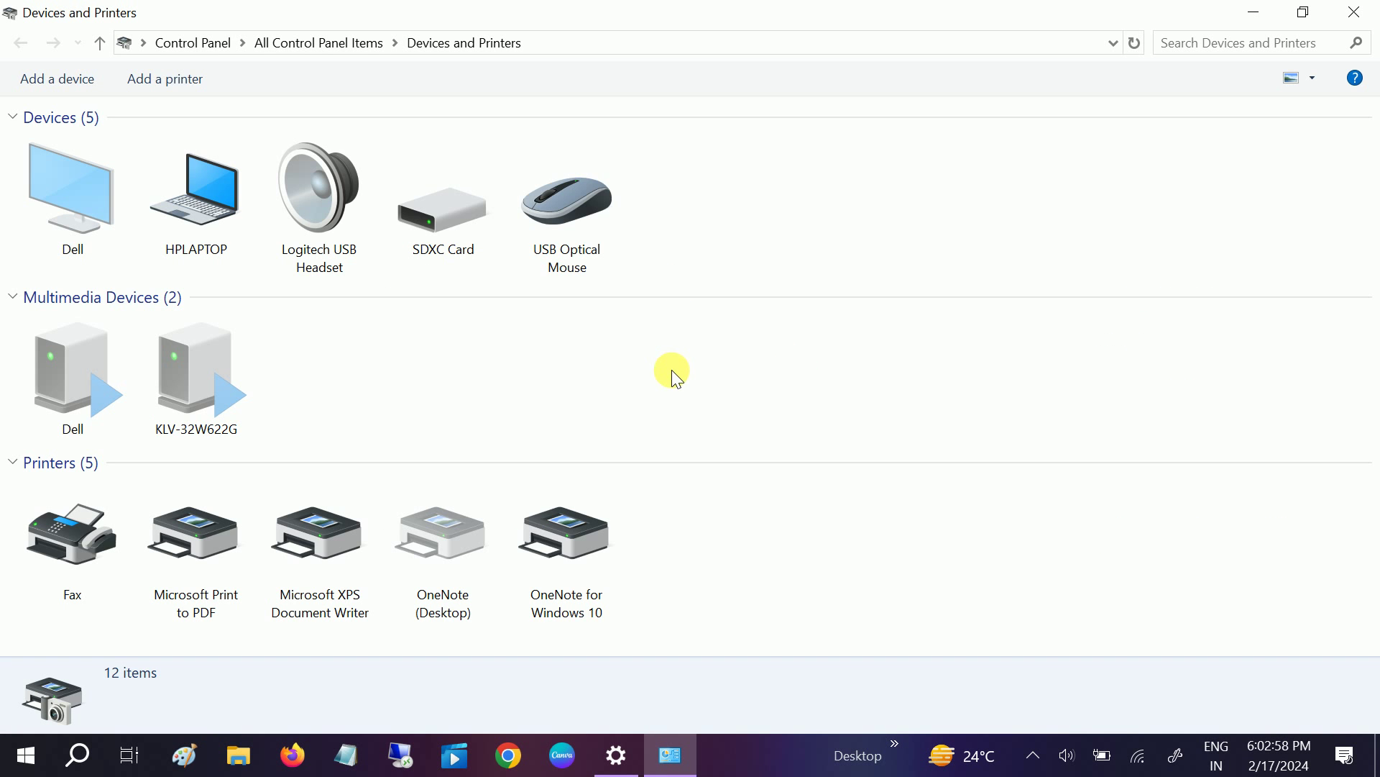
click(1356, 12)
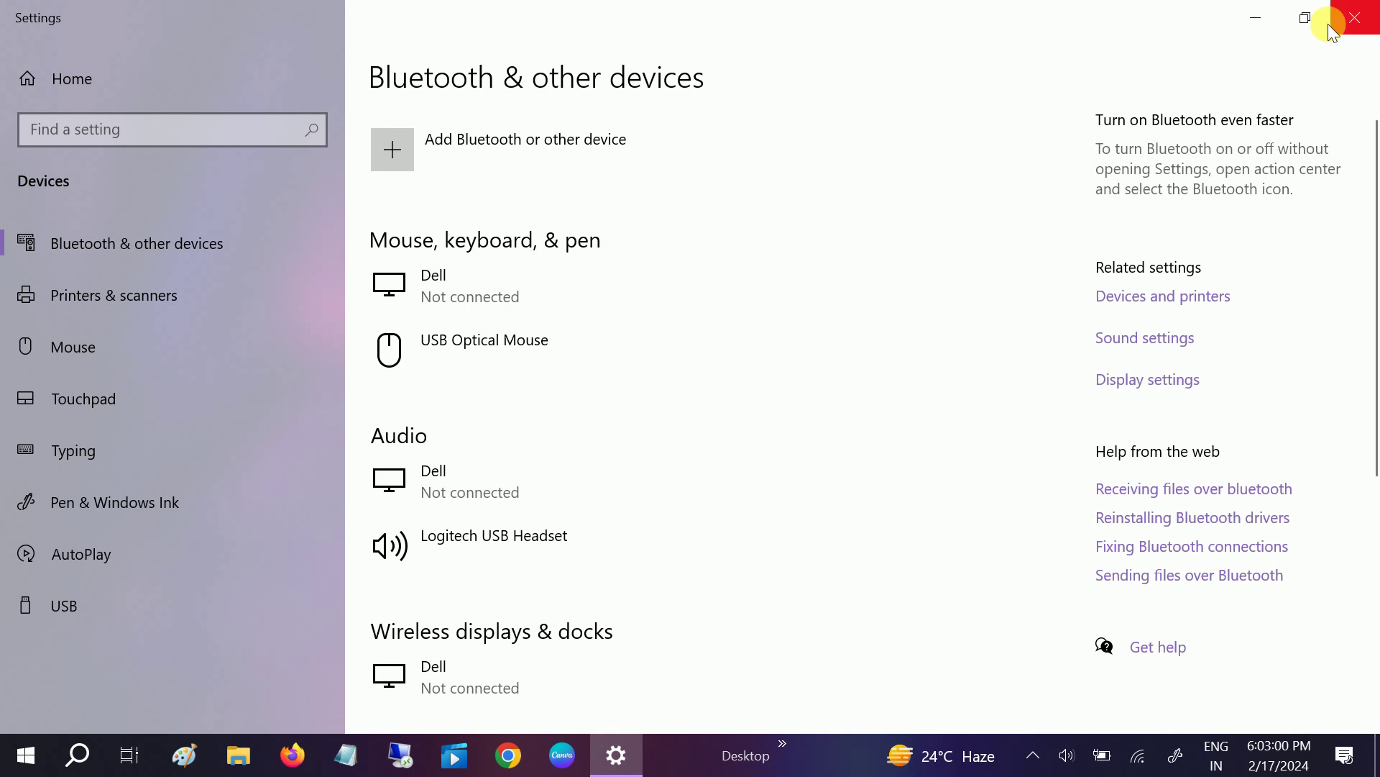
Close Settings, open Control Panel in Large icons view, and go to Troubleshooting
click(1336, 20)
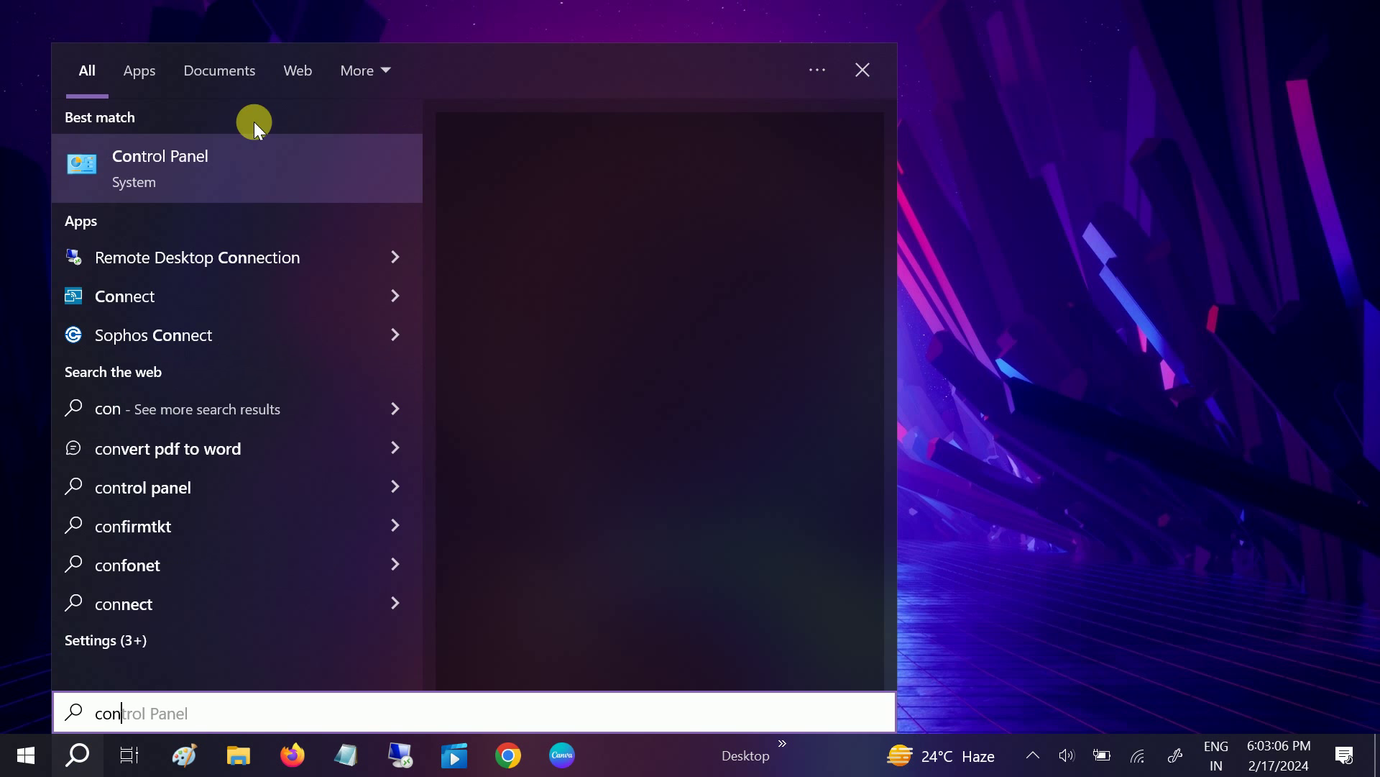
click(209, 172)
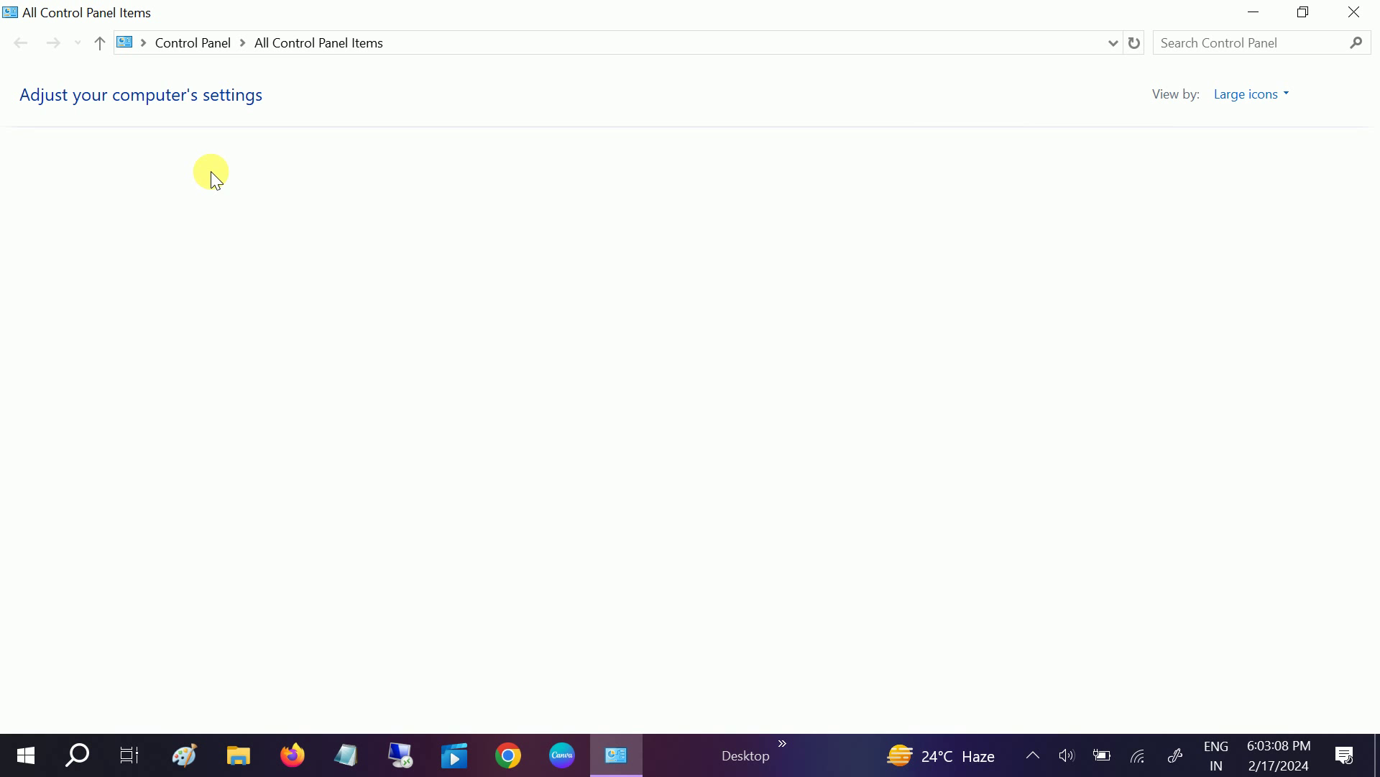
click(1250, 95)
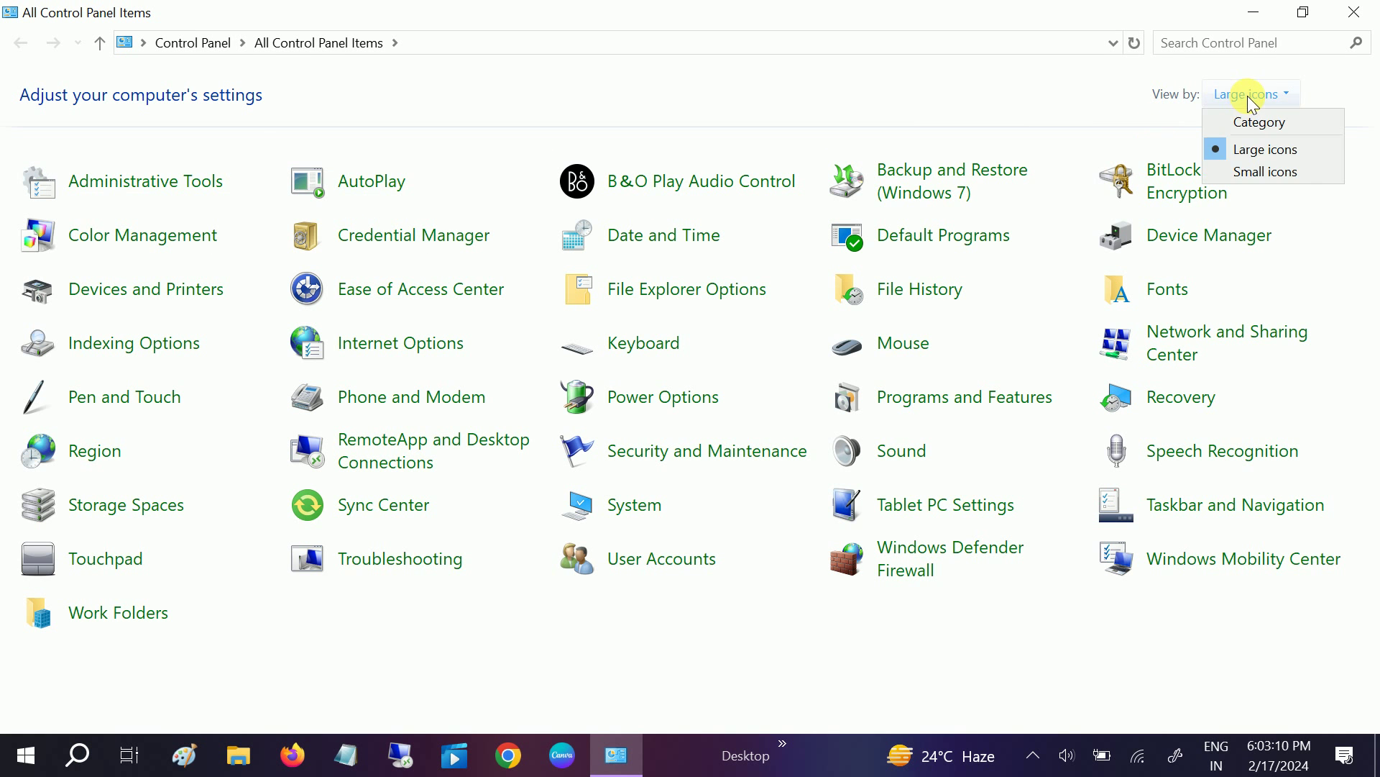
click(1260, 129)
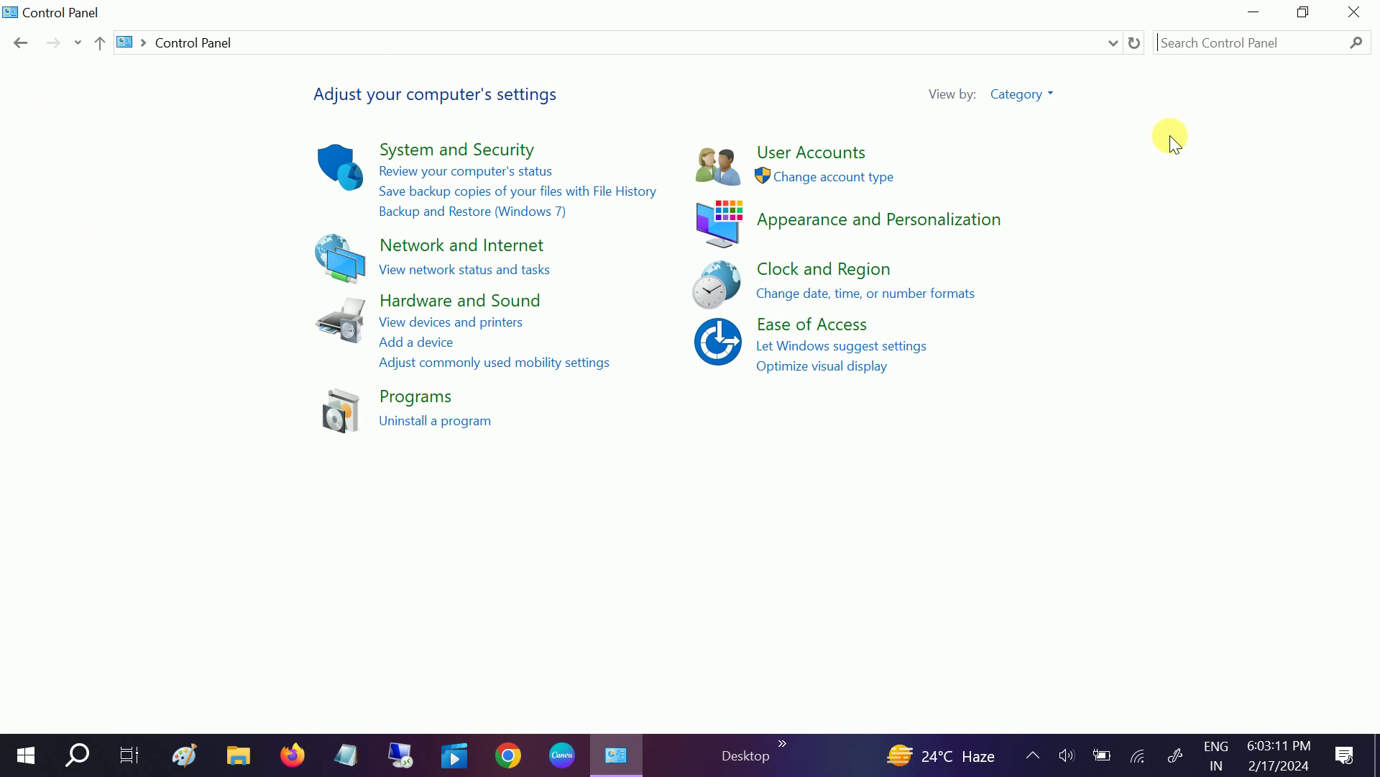
click(1036, 109)
click(1034, 151)
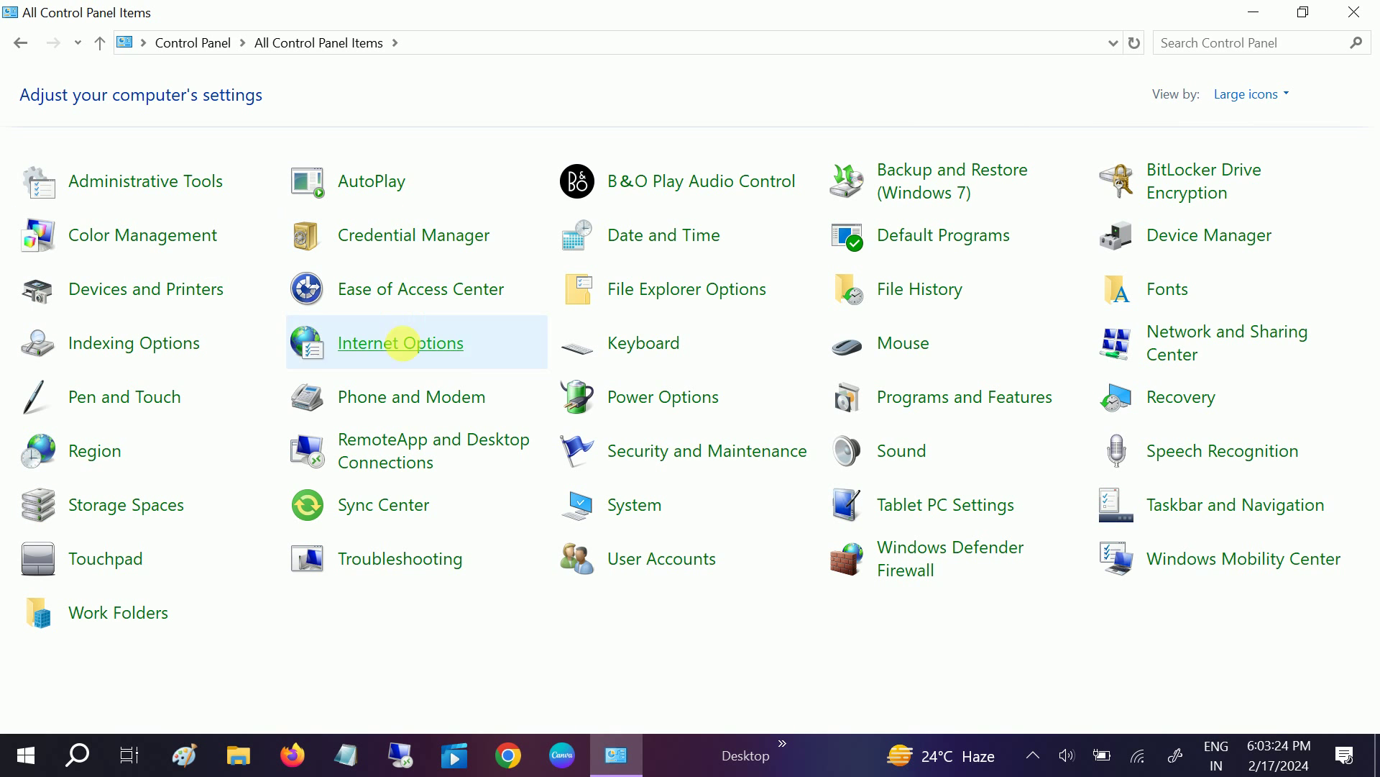
click(398, 568)
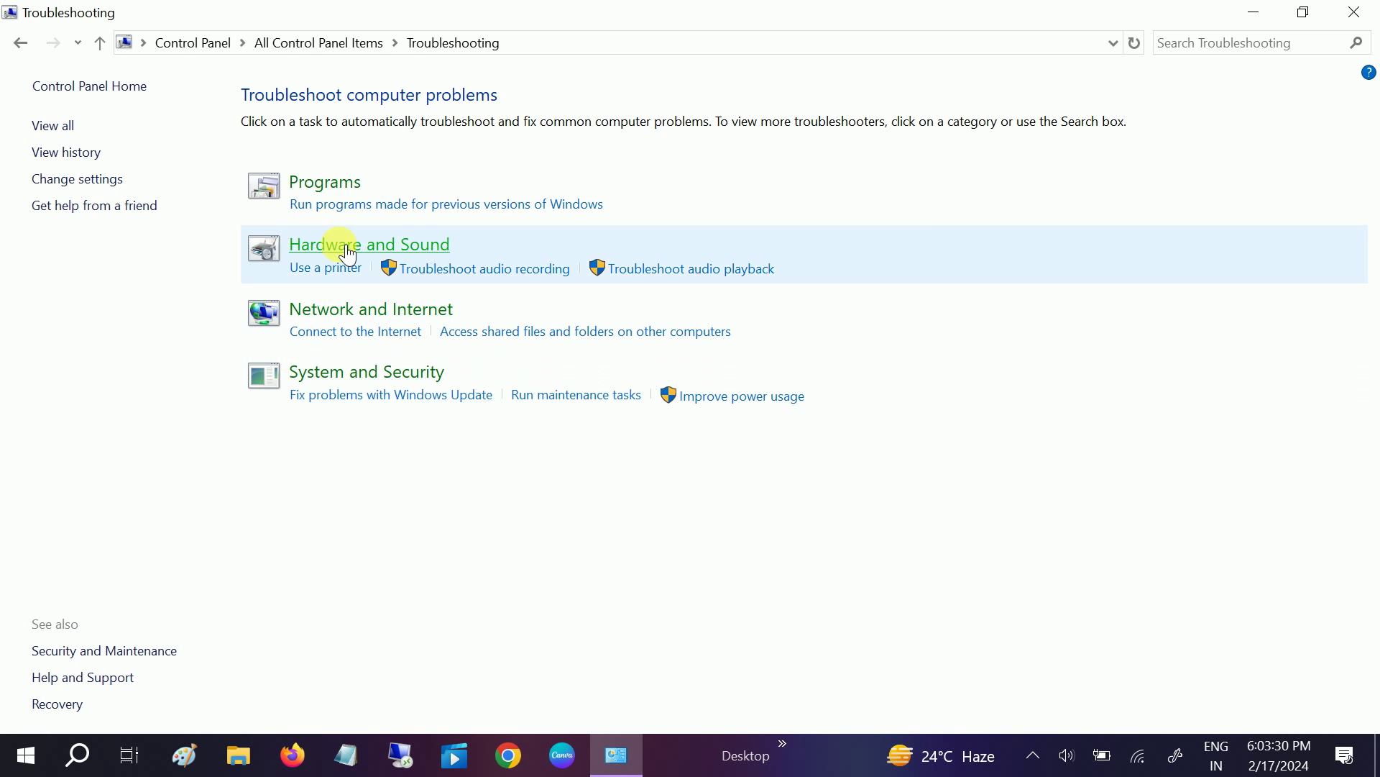
Run the Bluetooth troubleshooter under Hardware and Sound, which reports no Bluetooth, then close it
click(361, 260)
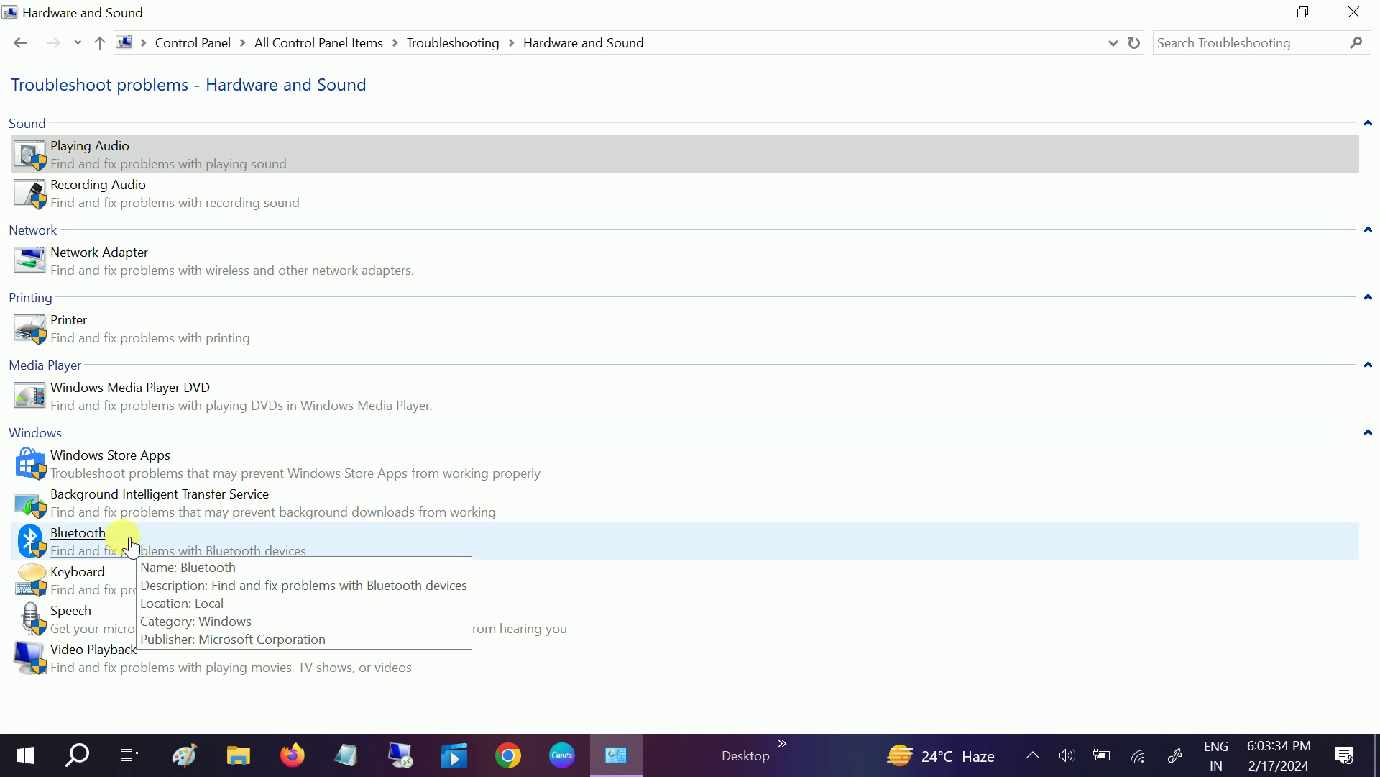
click(89, 544)
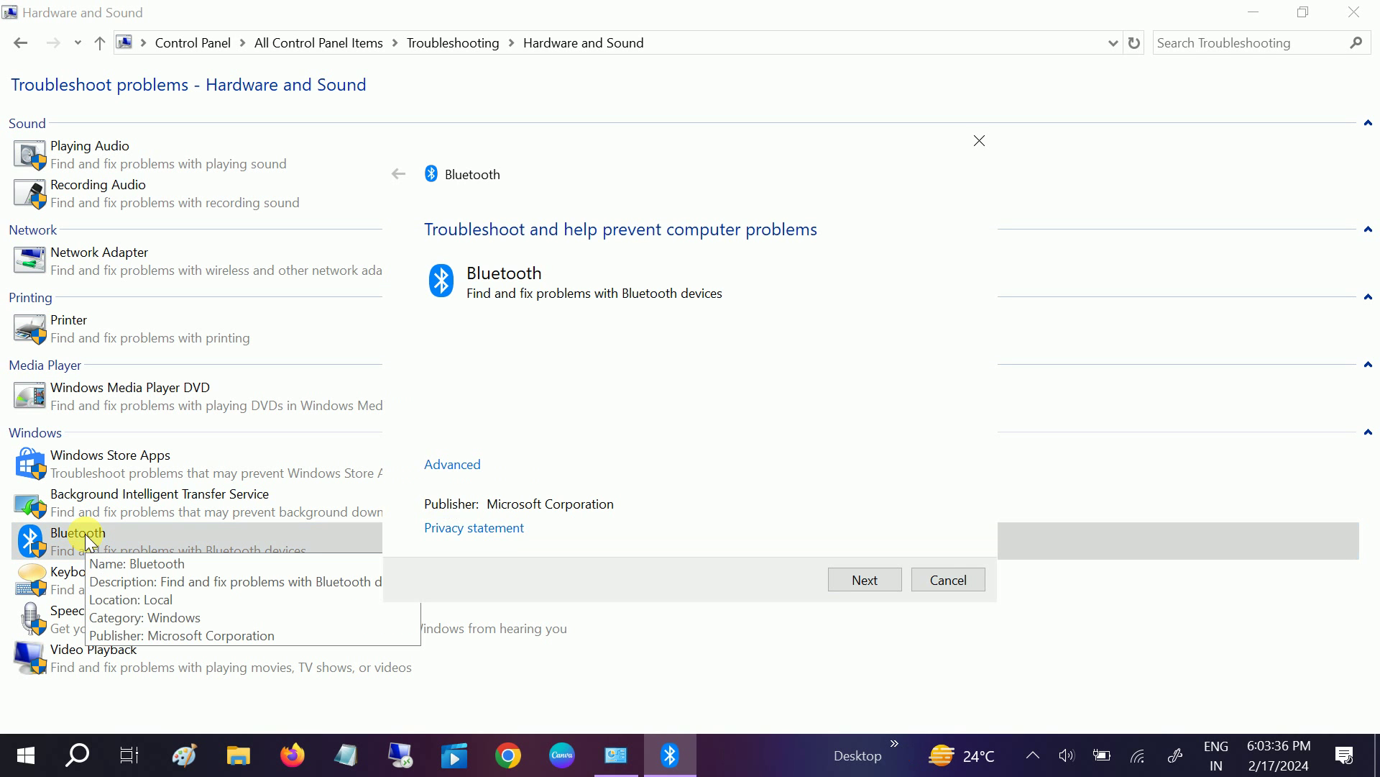
click(865, 579)
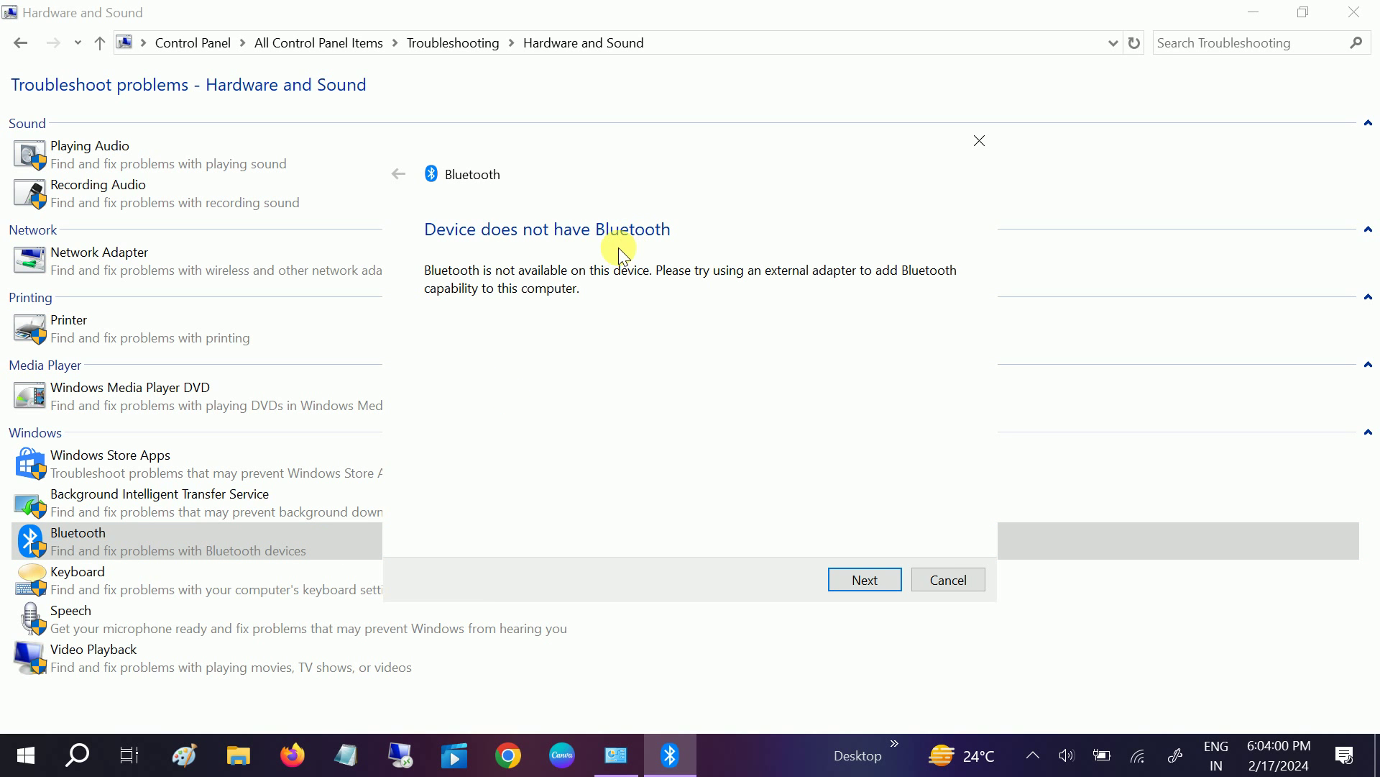
click(863, 588)
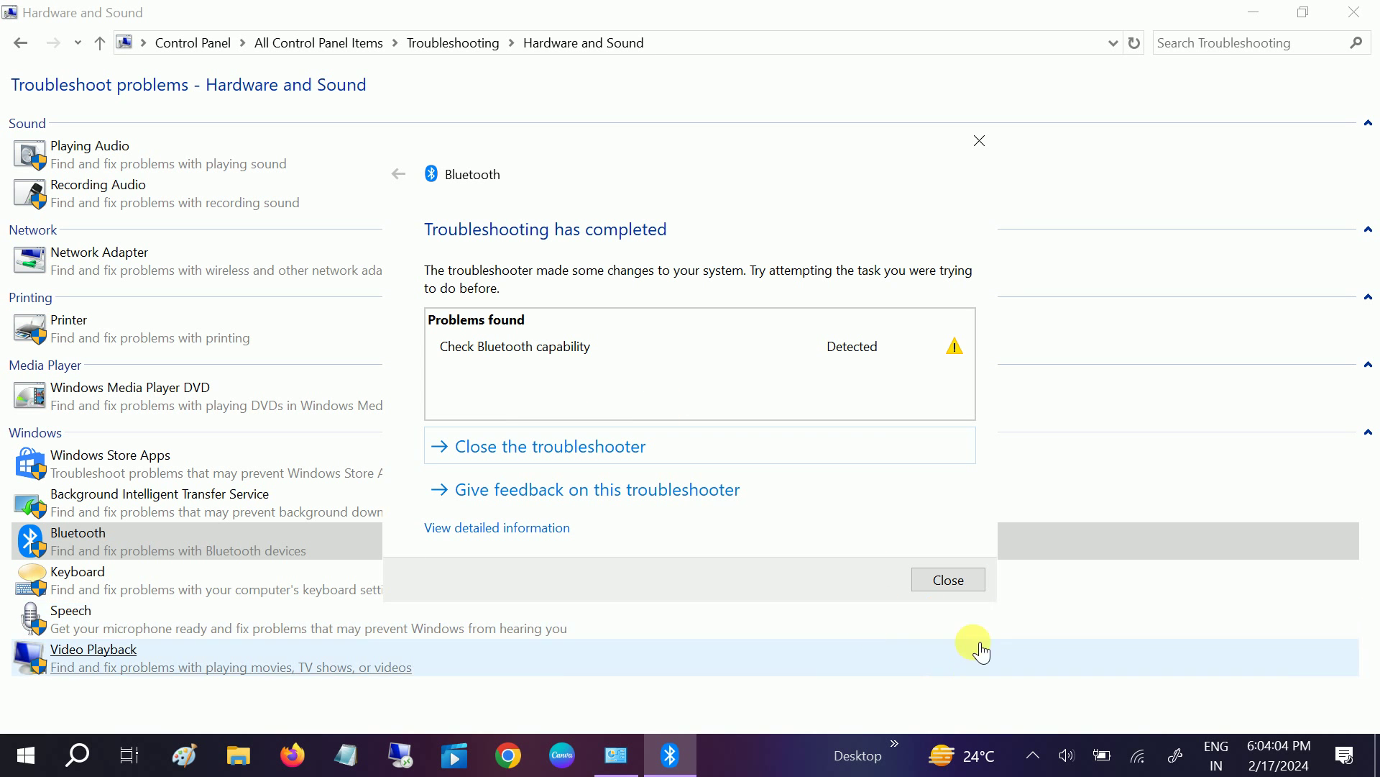
click(949, 578)
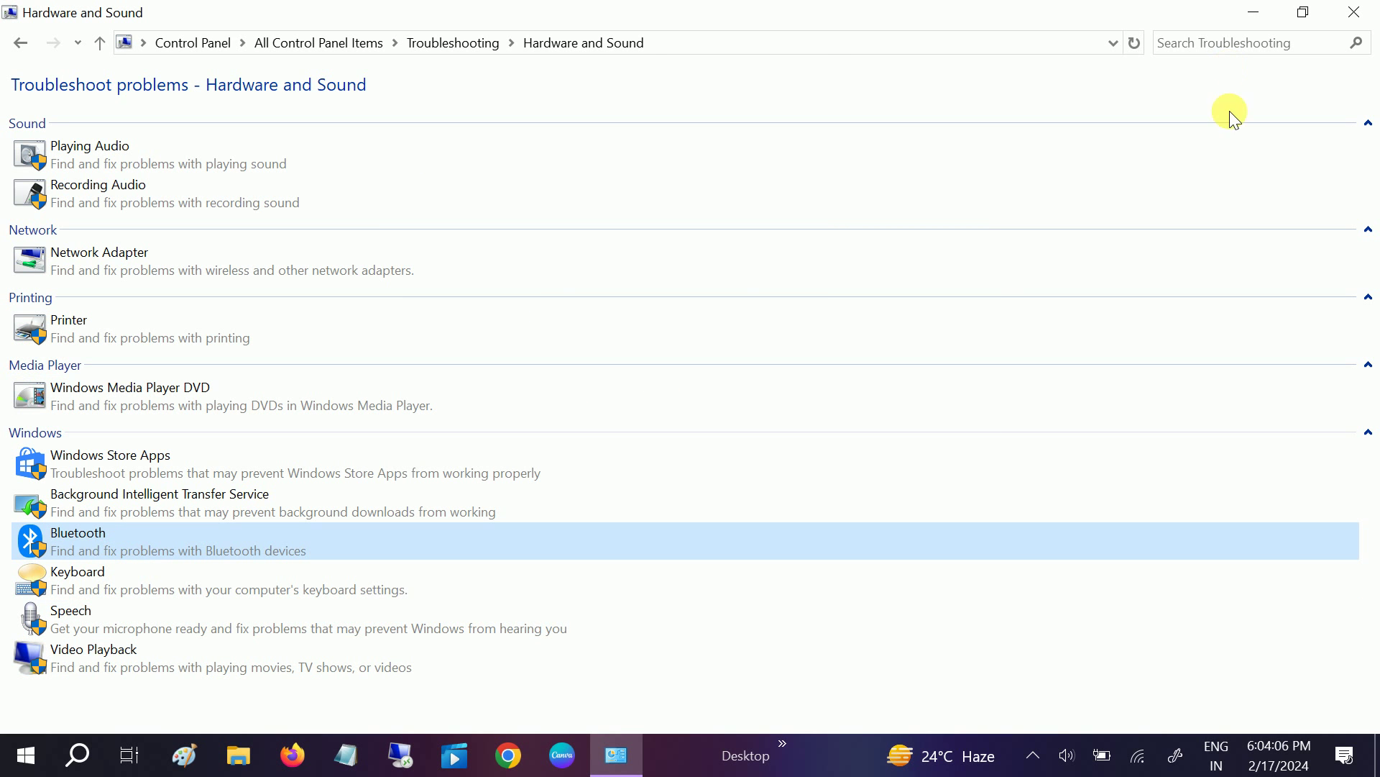
Close Control Panel and refresh the desktop twice
click(1352, 20)
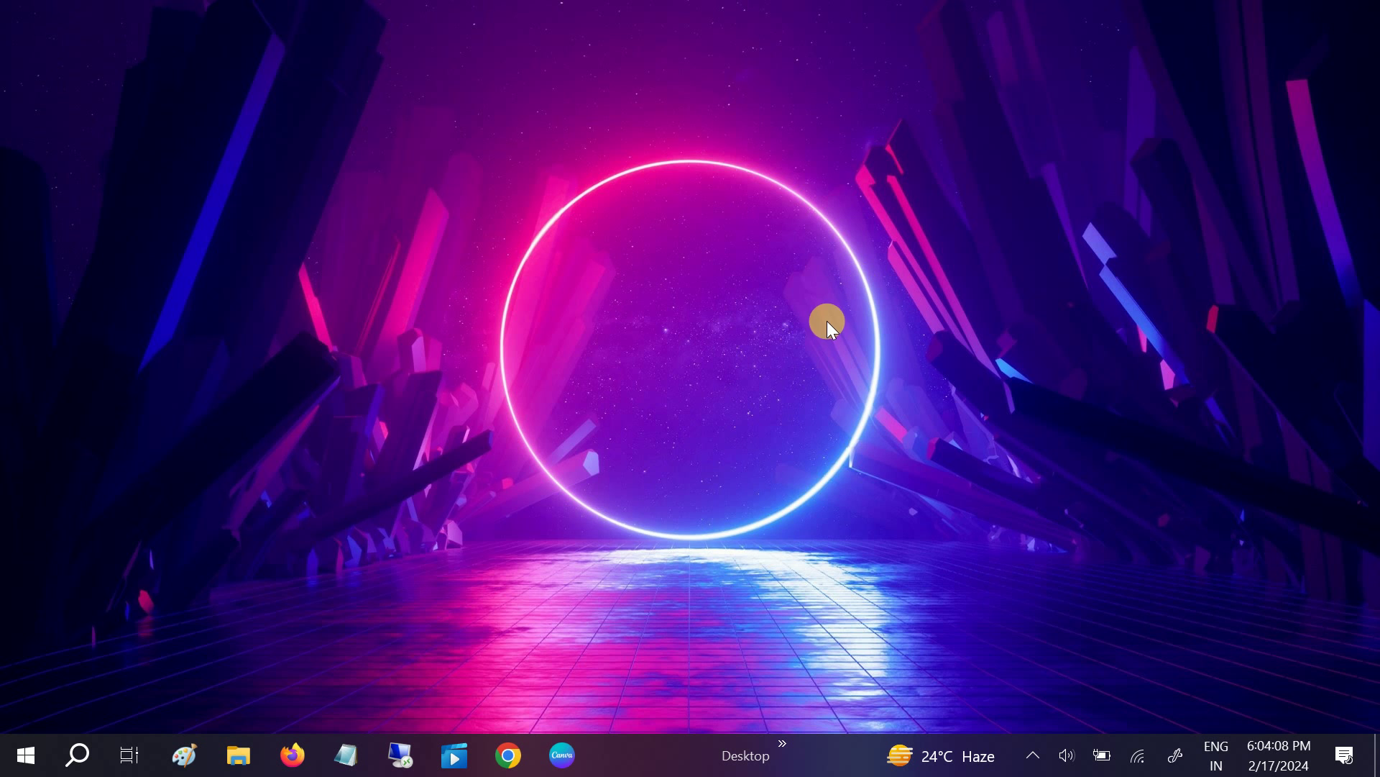
right_click(619, 322)
click(720, 382)
right_click(724, 185)
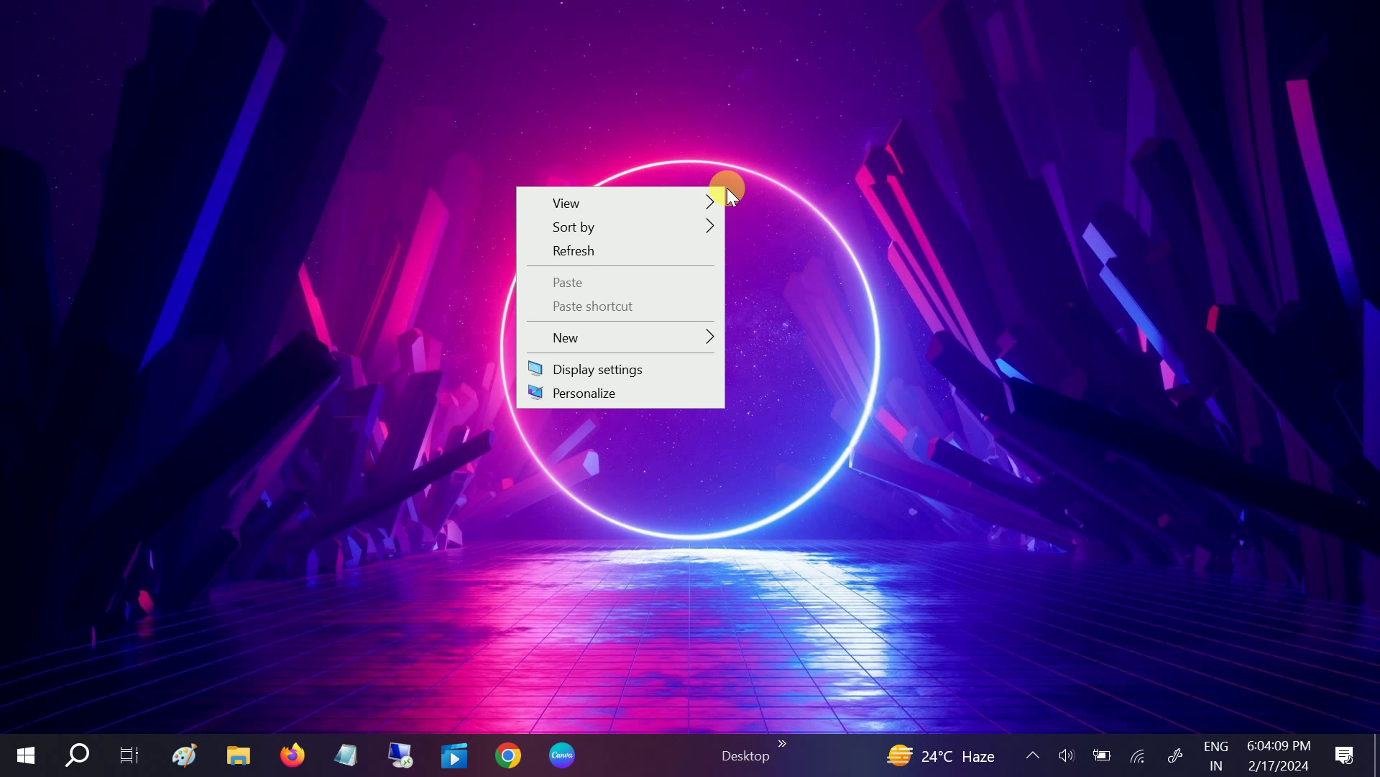
click(595, 259)
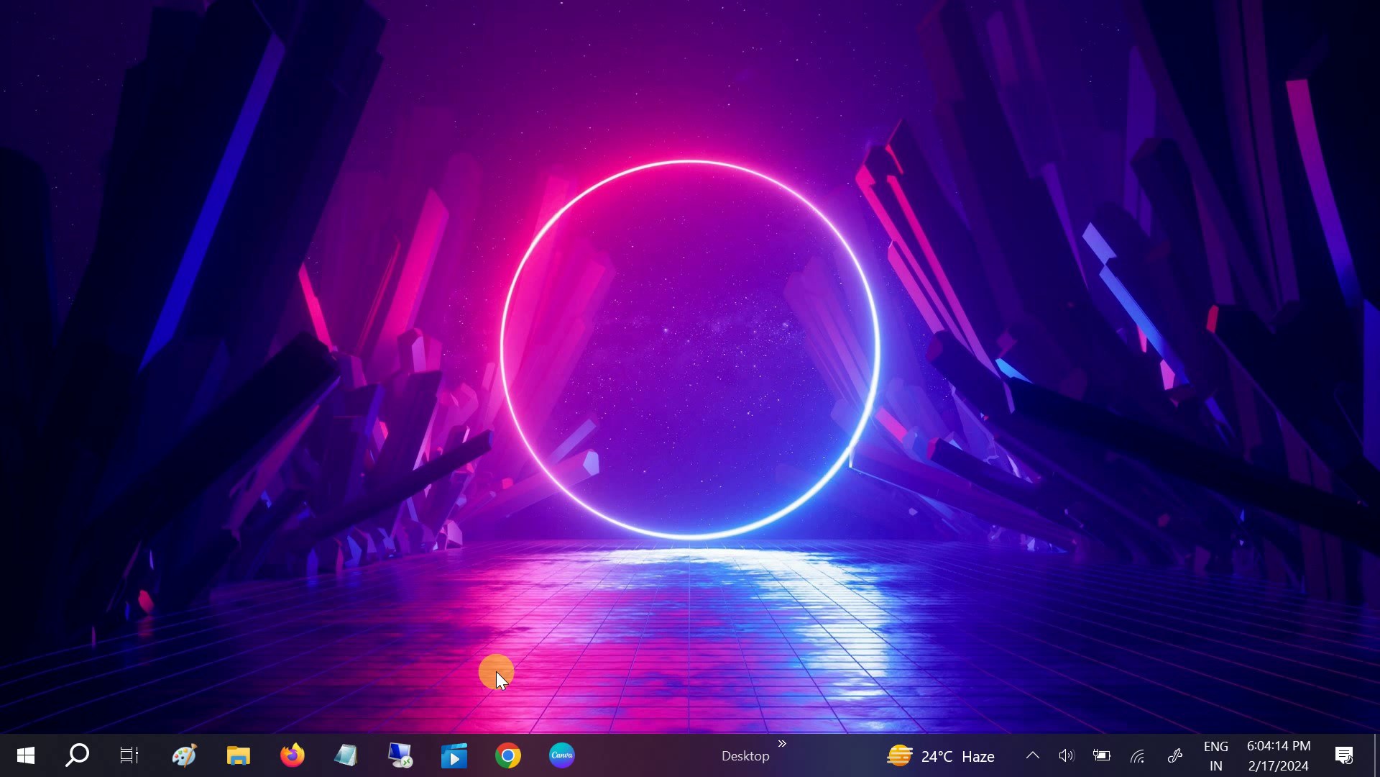
In a new Chrome window, search Google for 'intel bluetooth driver for windows 10 64-bit dell'
click(507, 755)
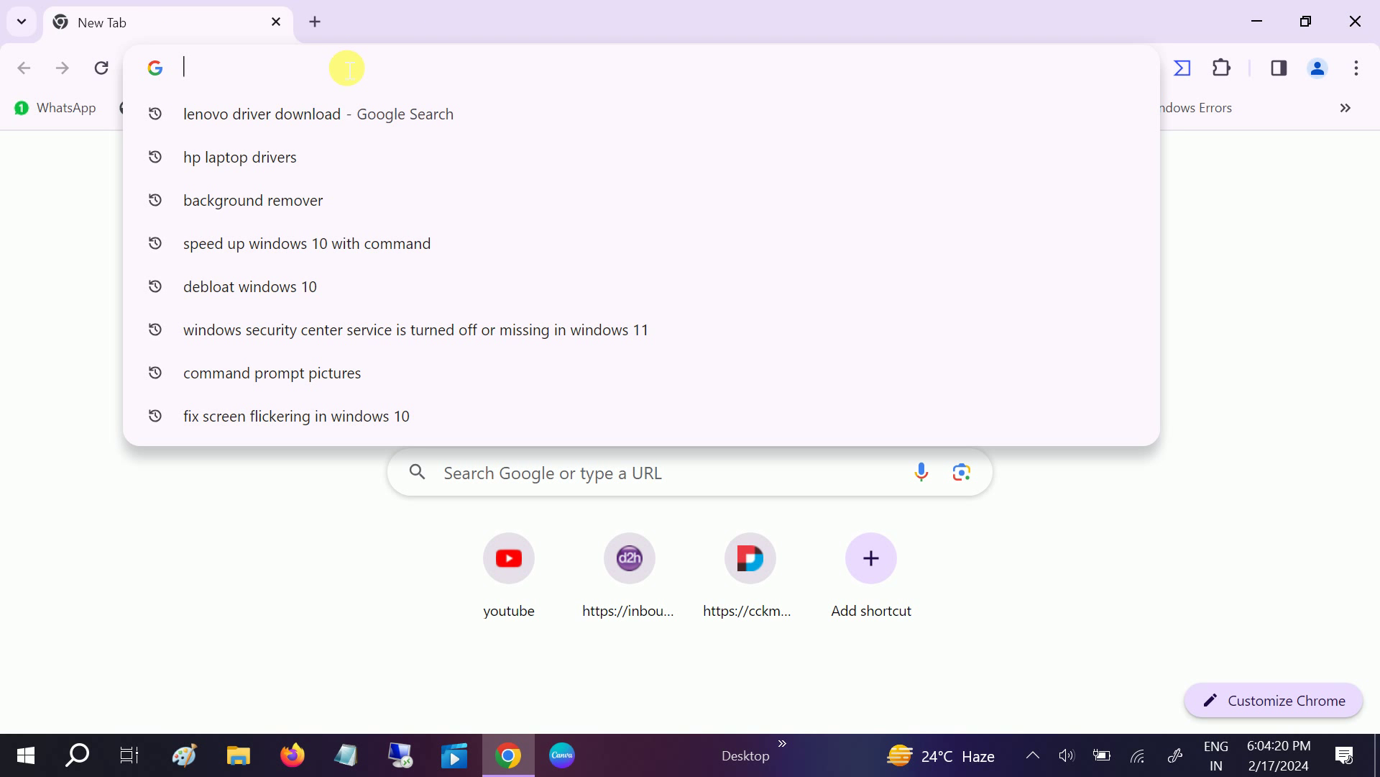
text(bl)
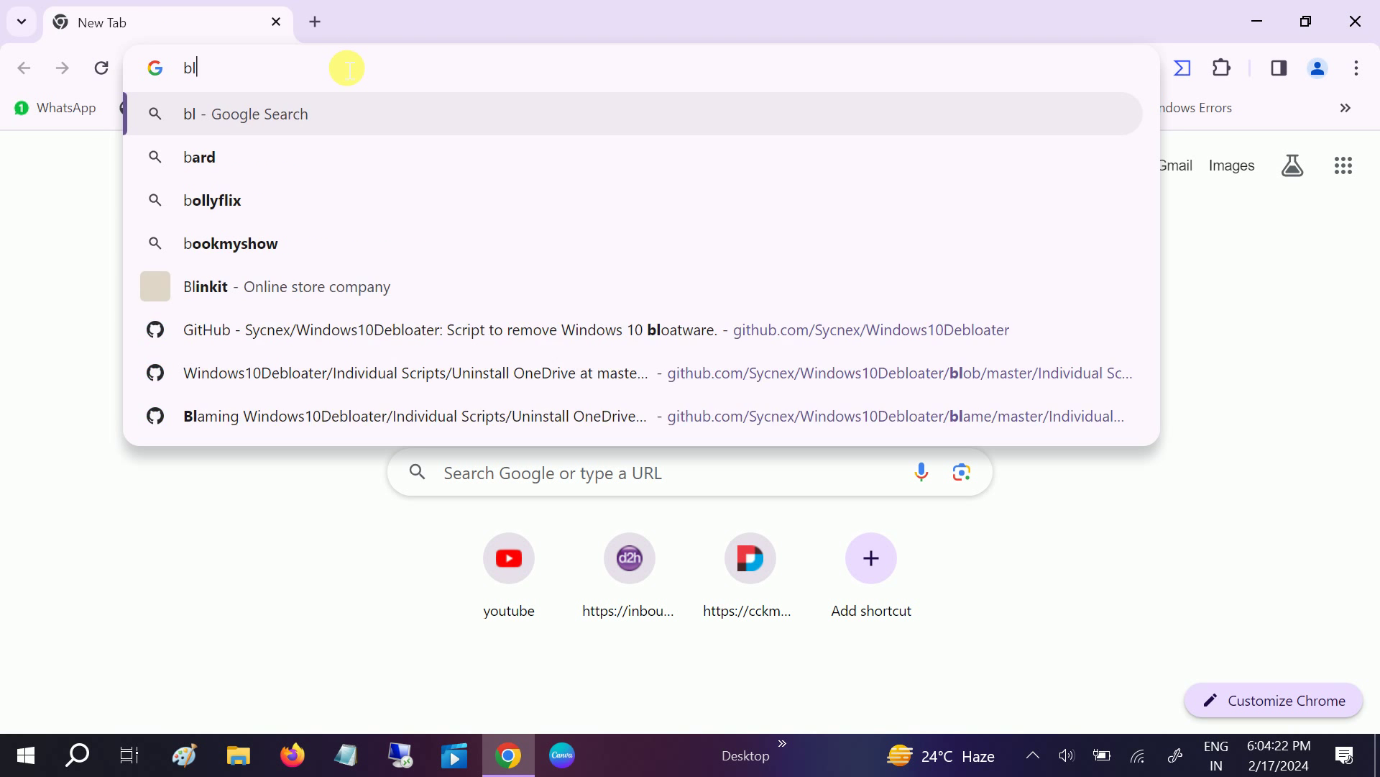
text(uetooth d)
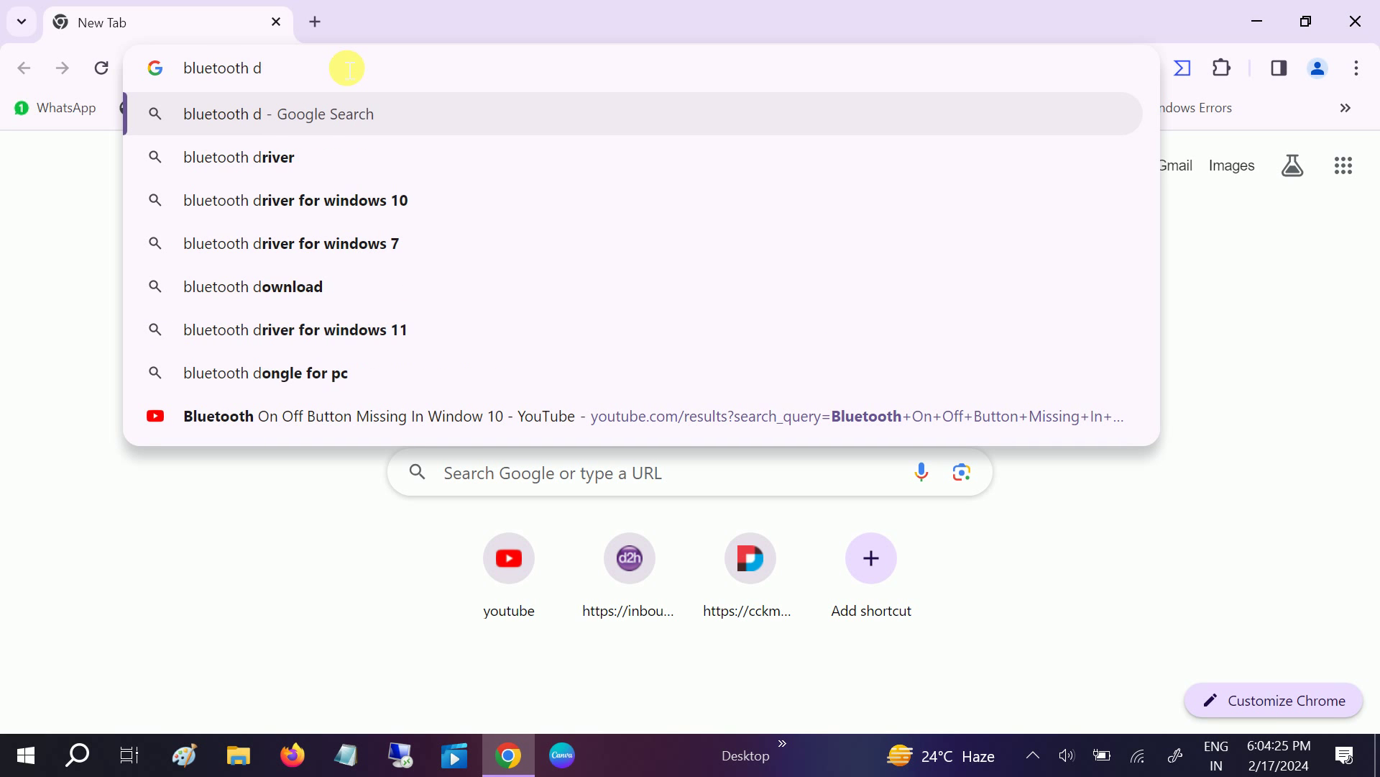
key(BackSpace)
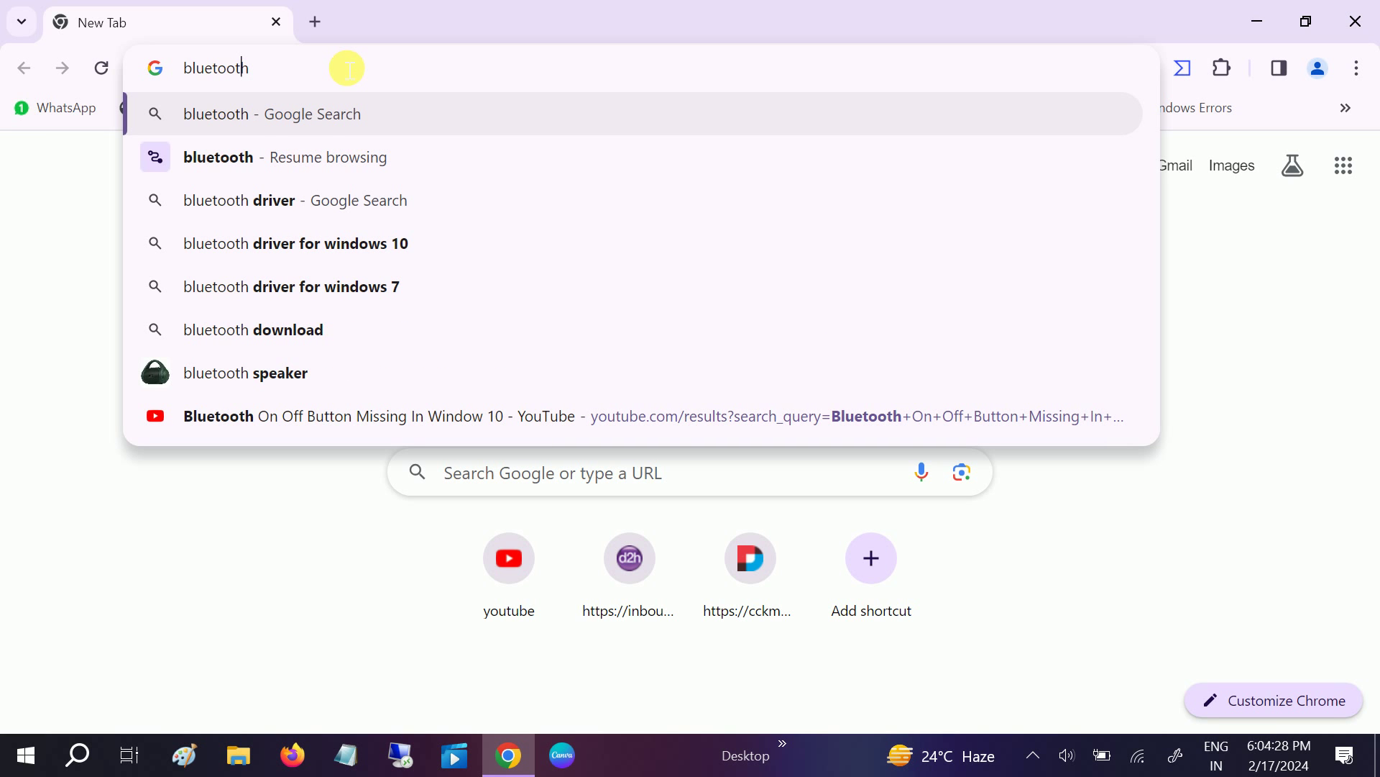
key(Home)
text(intle)
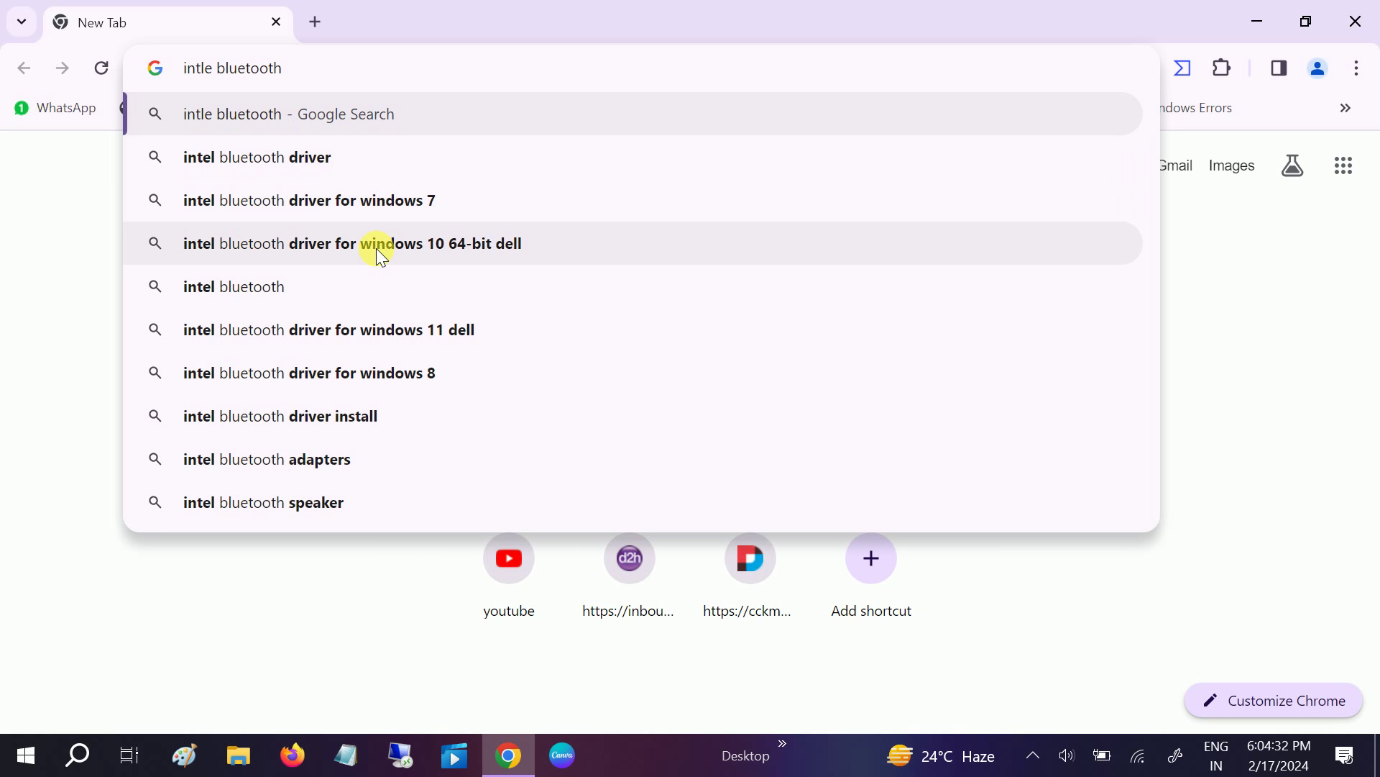
click(377, 246)
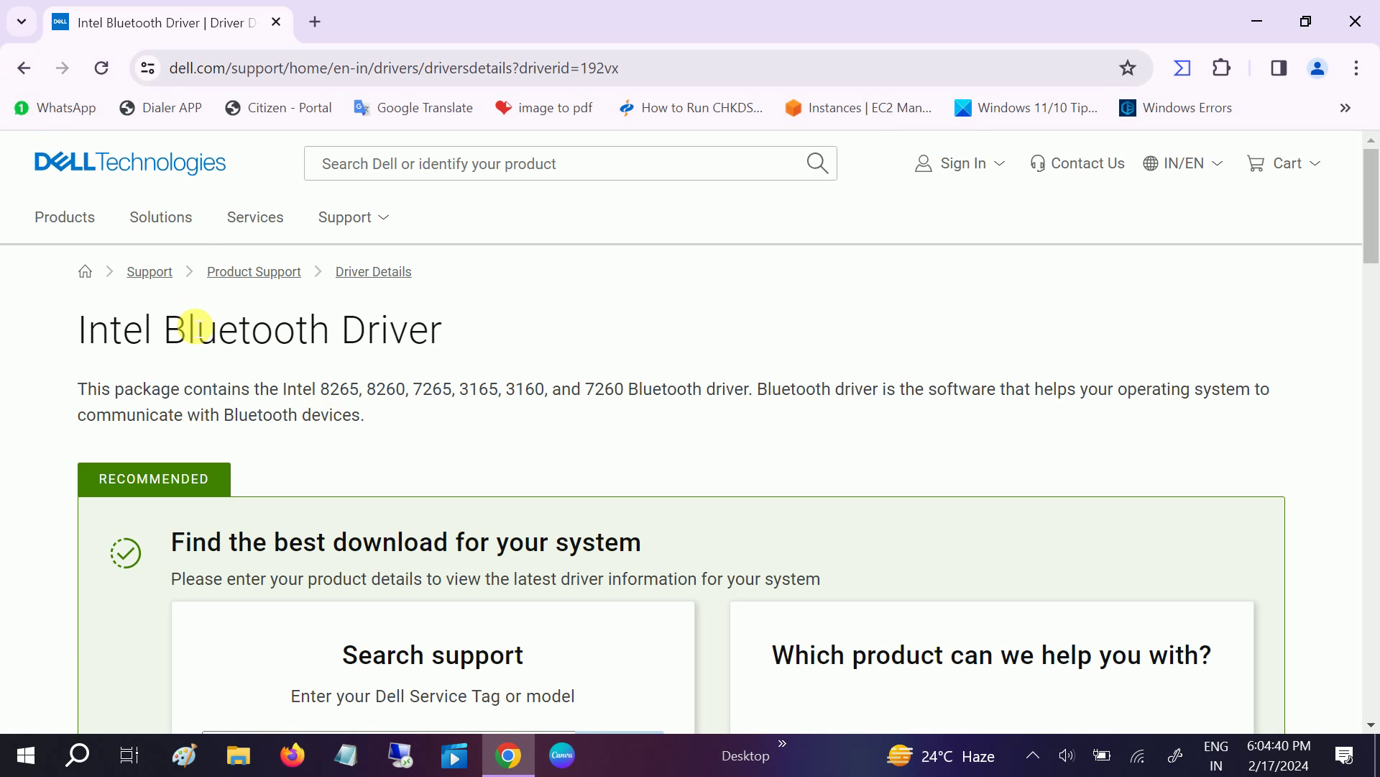
Return from the Dell page and narrow the search to 'intel bluetooth driver for windows 10'
scroll(191, 335, down, 4)
scroll(192, 344, up, 4)
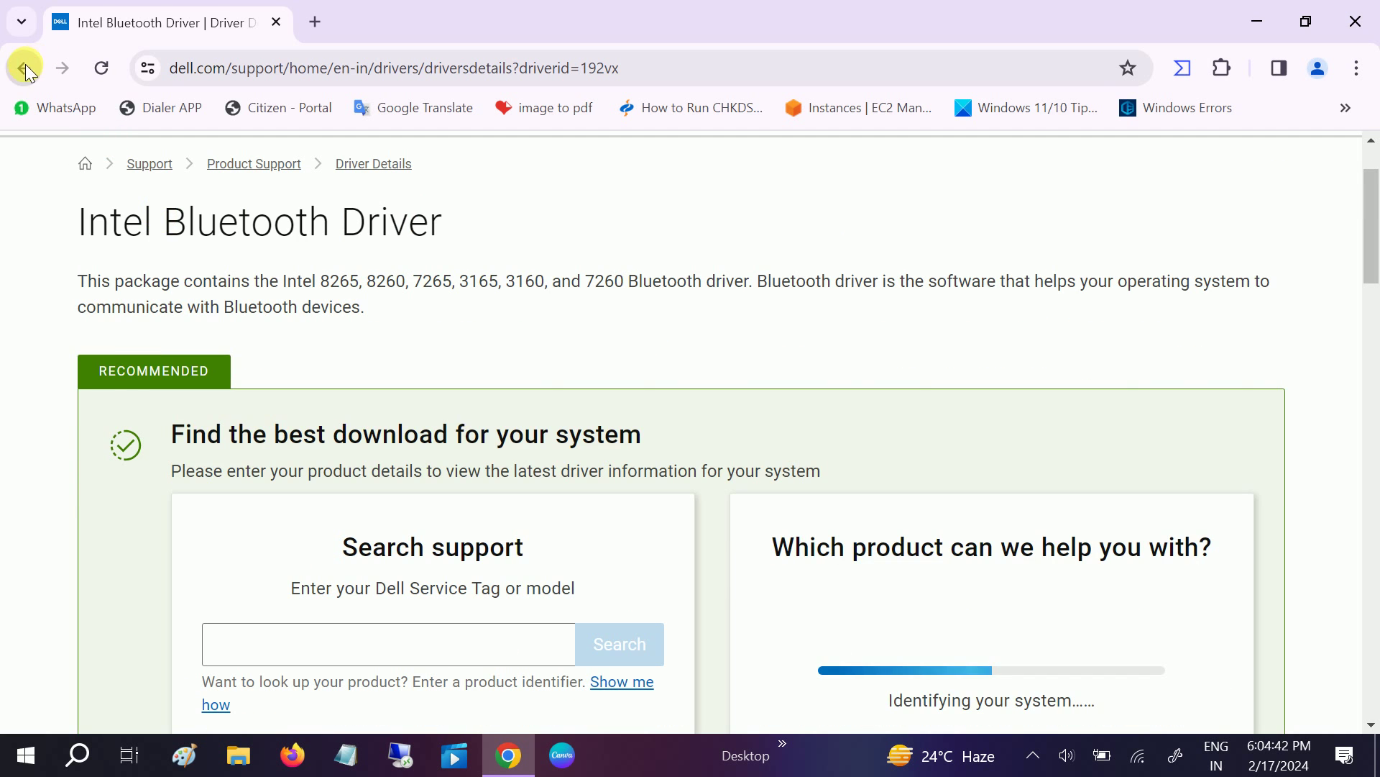
click(24, 68)
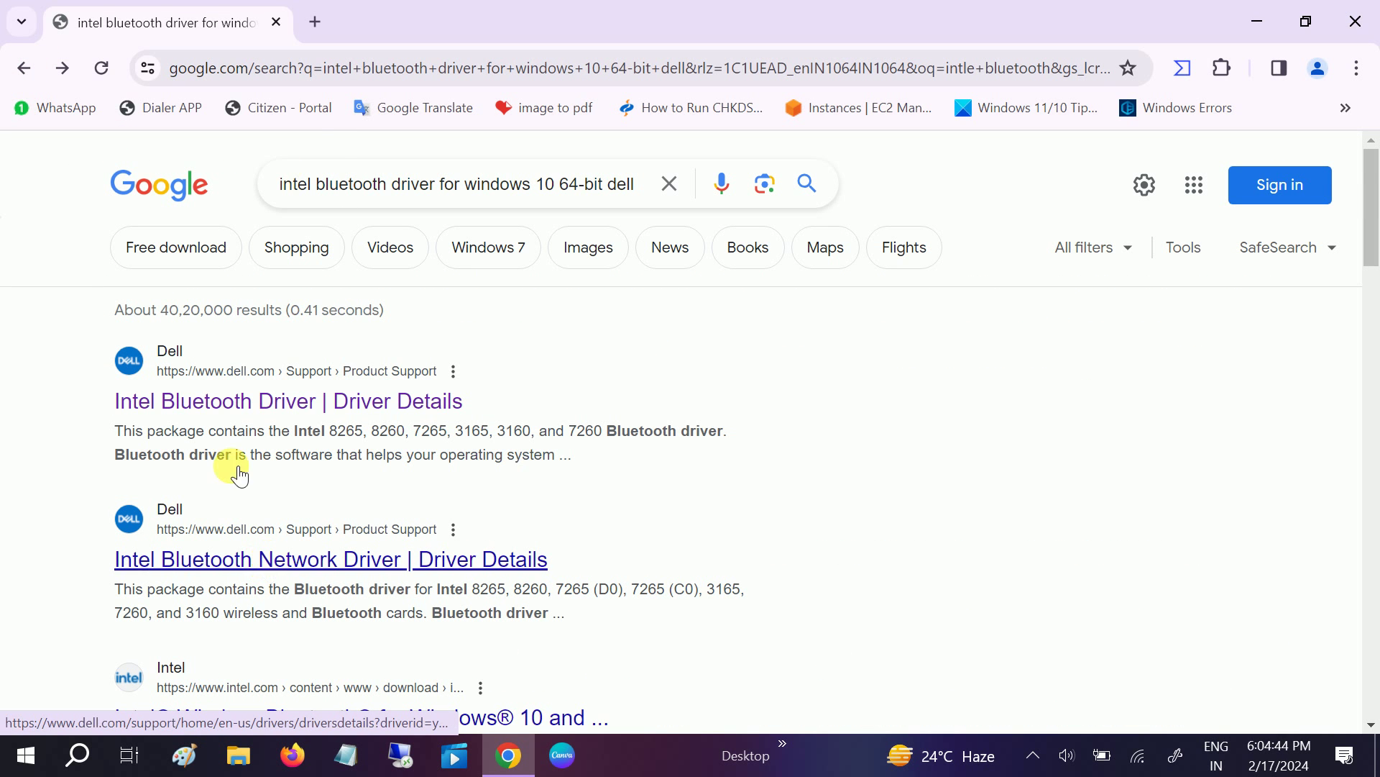
drag(539, 186, 691, 196)
key(BackSpace)
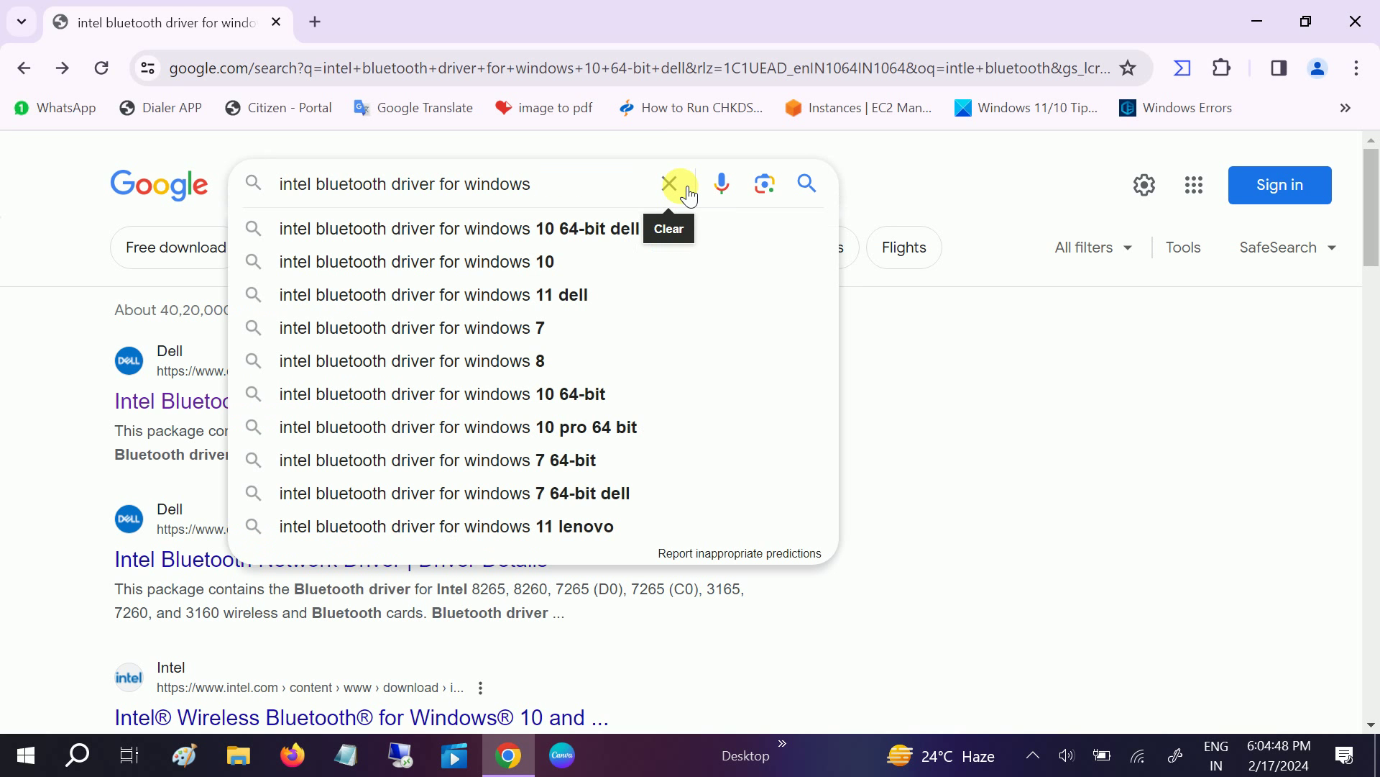
click(478, 265)
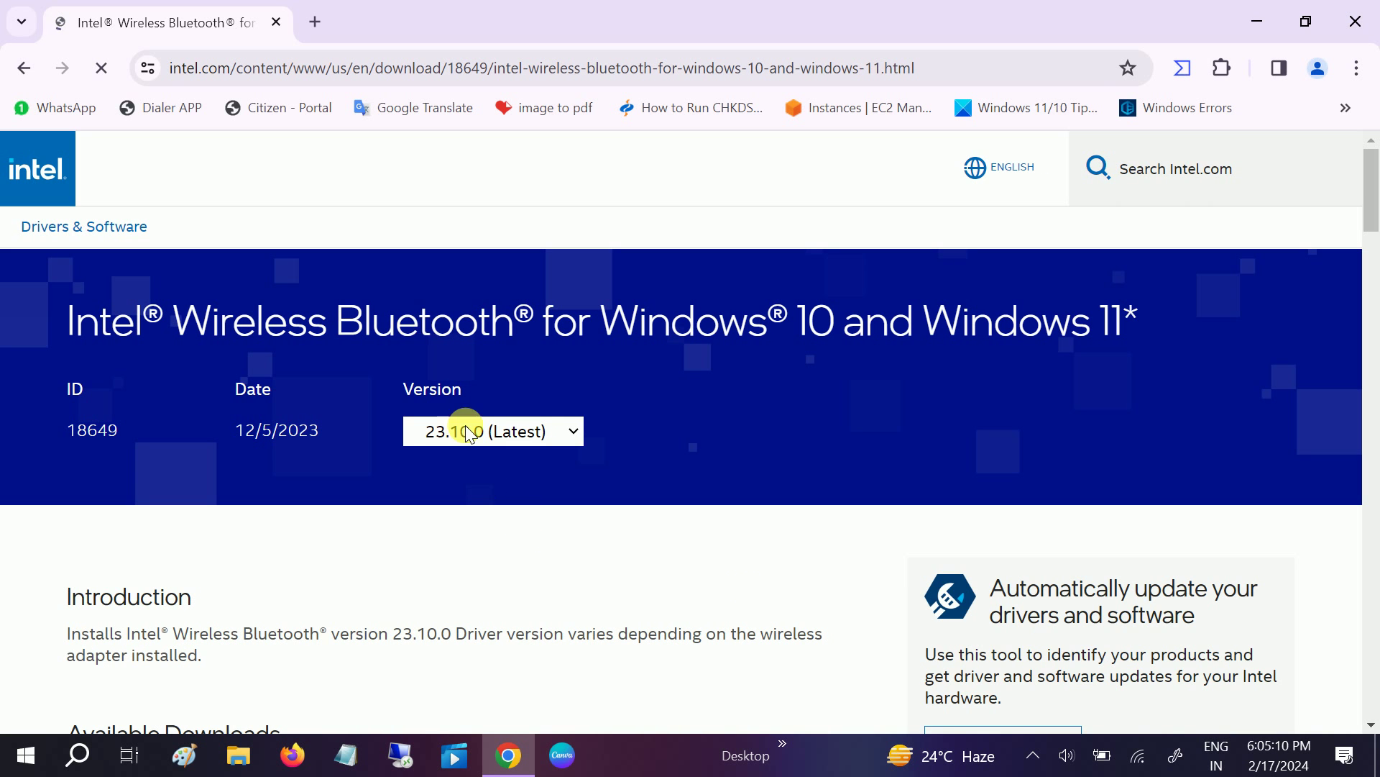
Download BT-23.10.0-64UWD-Win10-Win11.exe (58.2 MB), accepting Intel's license and the VirusTotal prompt
scroll(377, 455, down, 3)
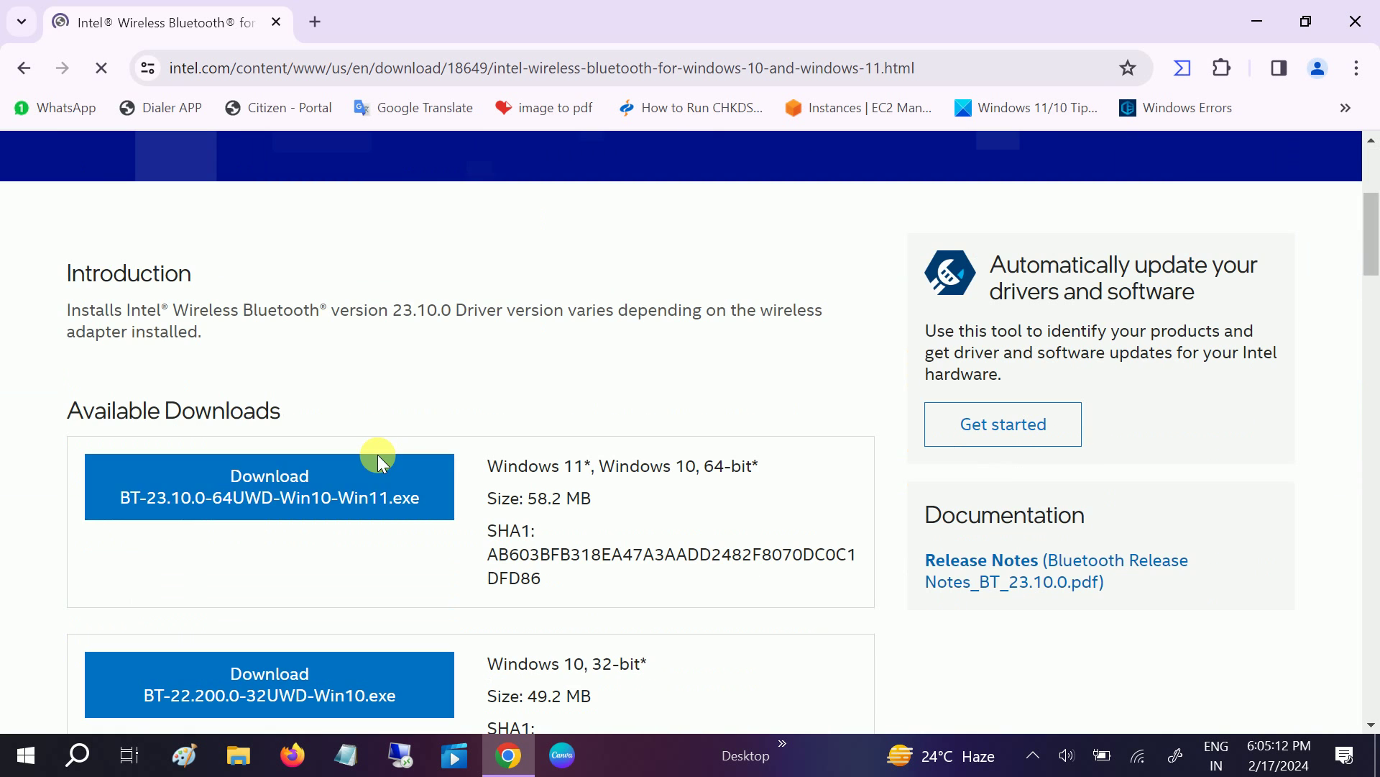
drag(686, 475, 755, 466)
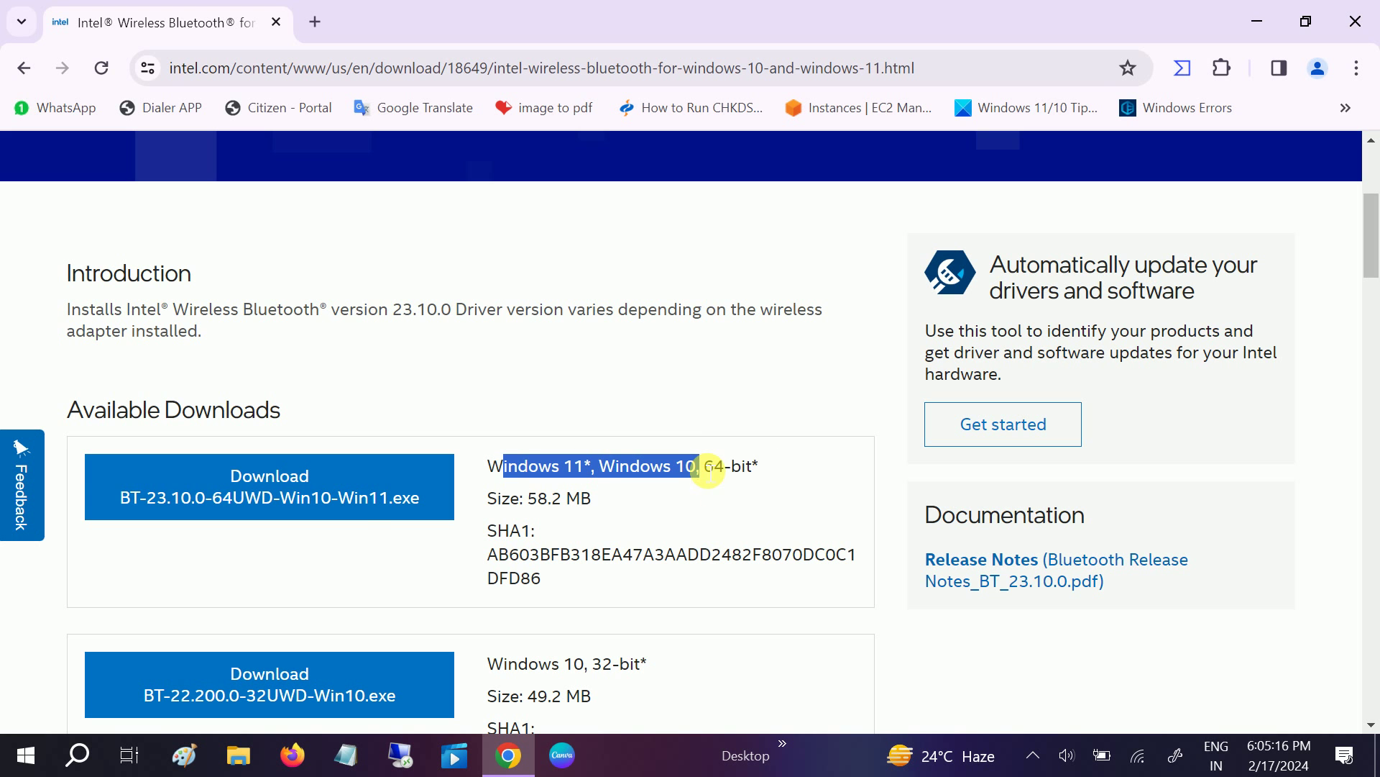
drag(709, 471, 711, 504)
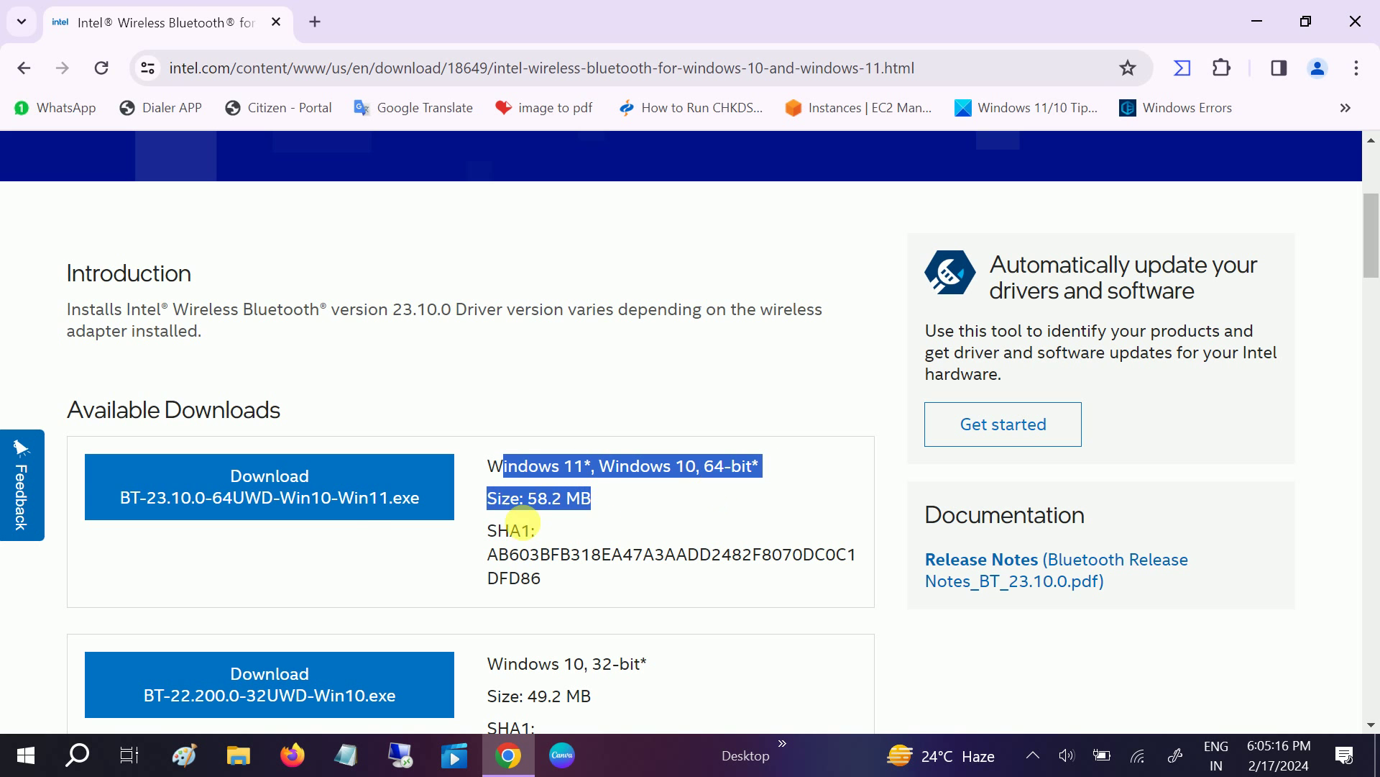
click(380, 503)
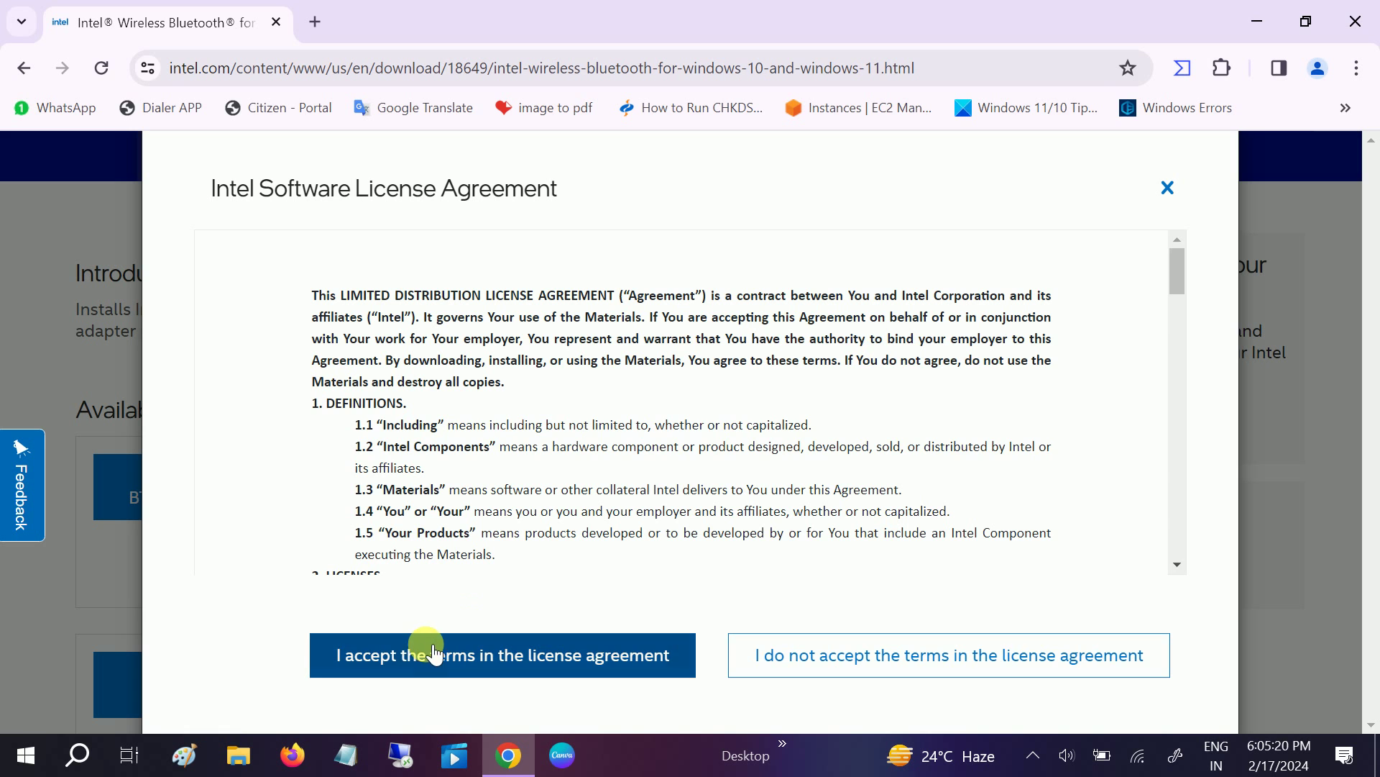
click(435, 655)
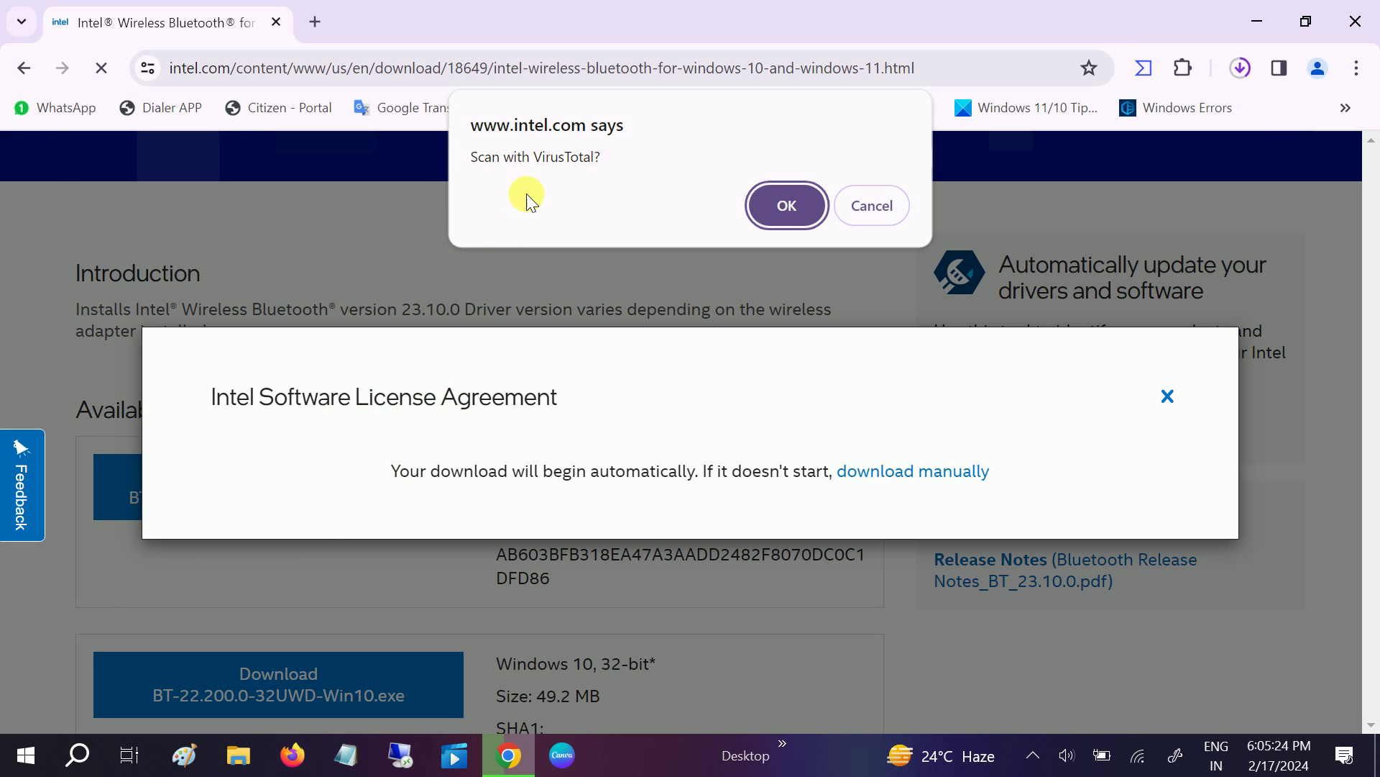
click(858, 209)
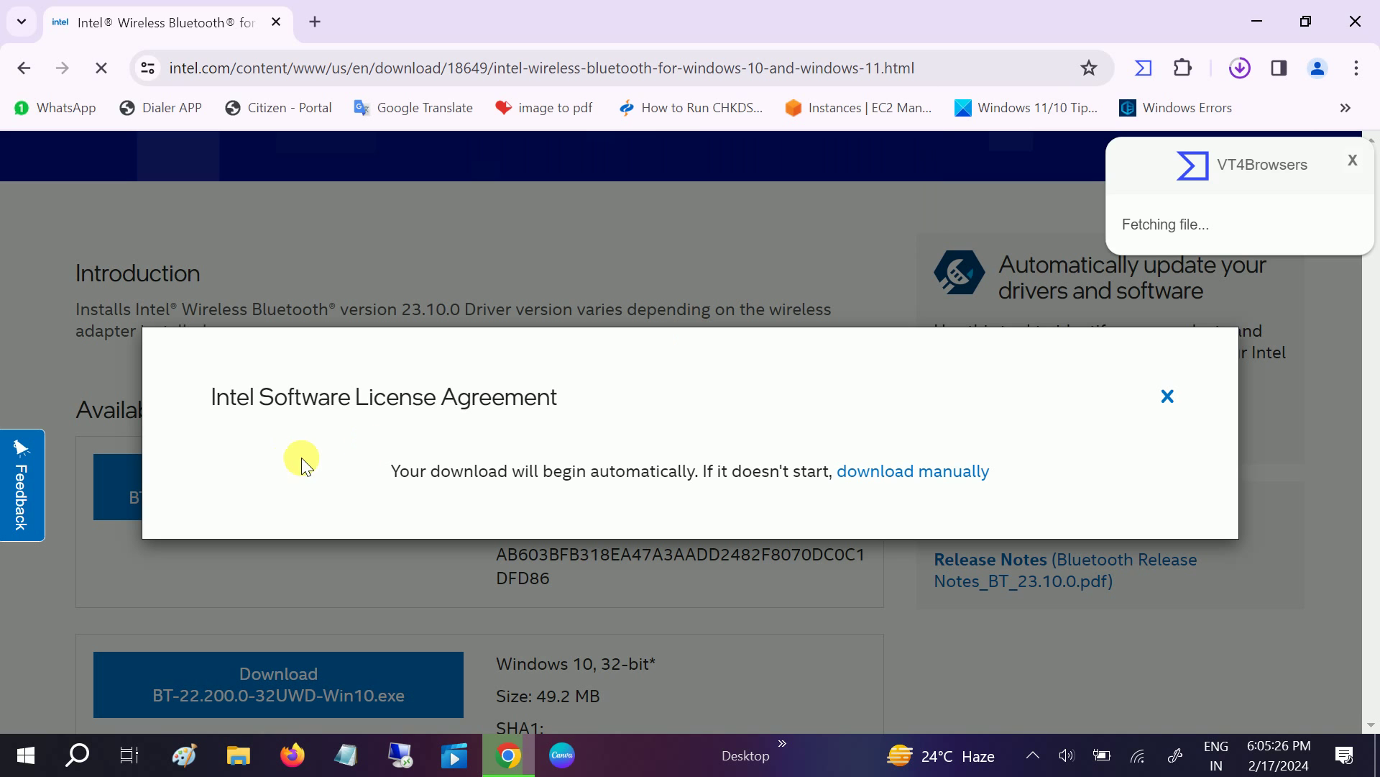
click(1180, 399)
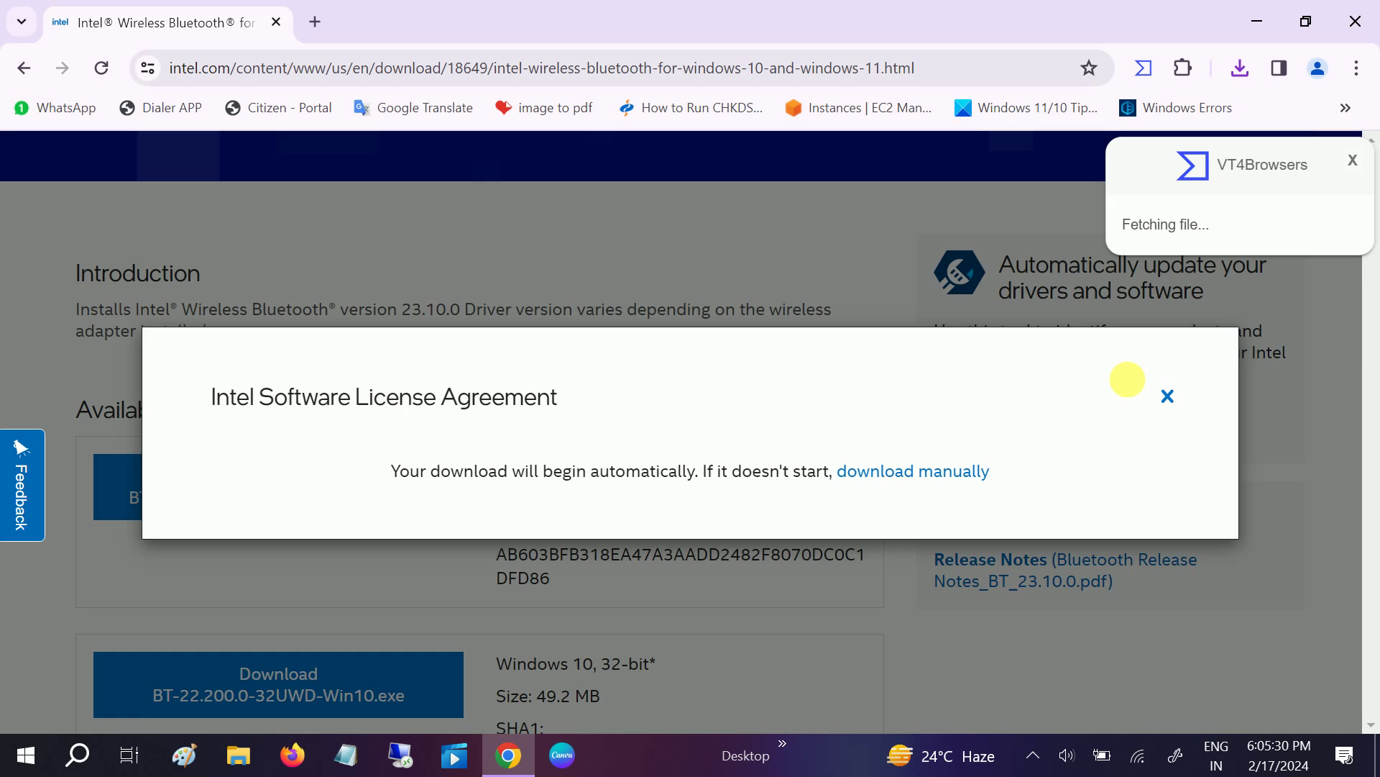
click(1241, 68)
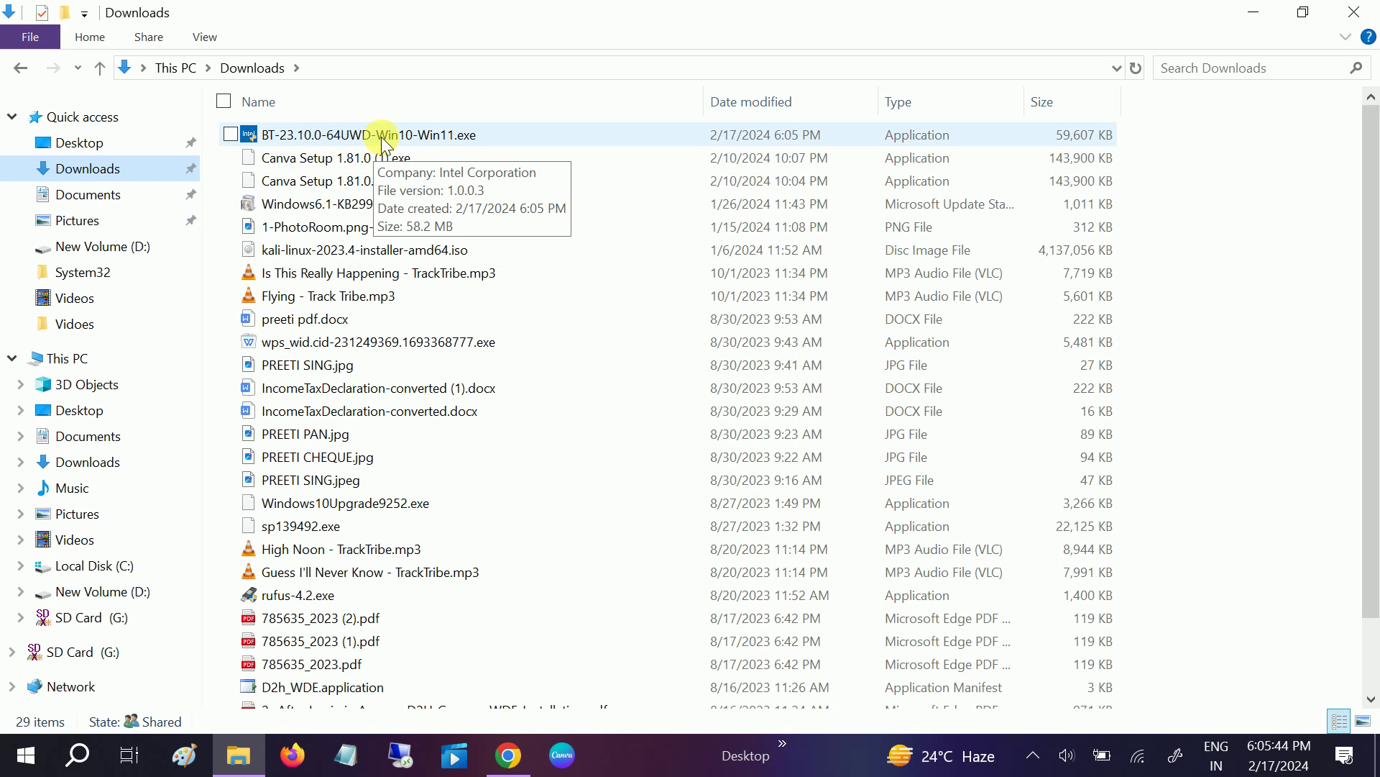
Run the downloaded BT-23.10.0-64UWD-Win10-Win11.exe installer and approve the UAC prompt
click(382, 144)
double_click(382, 143)
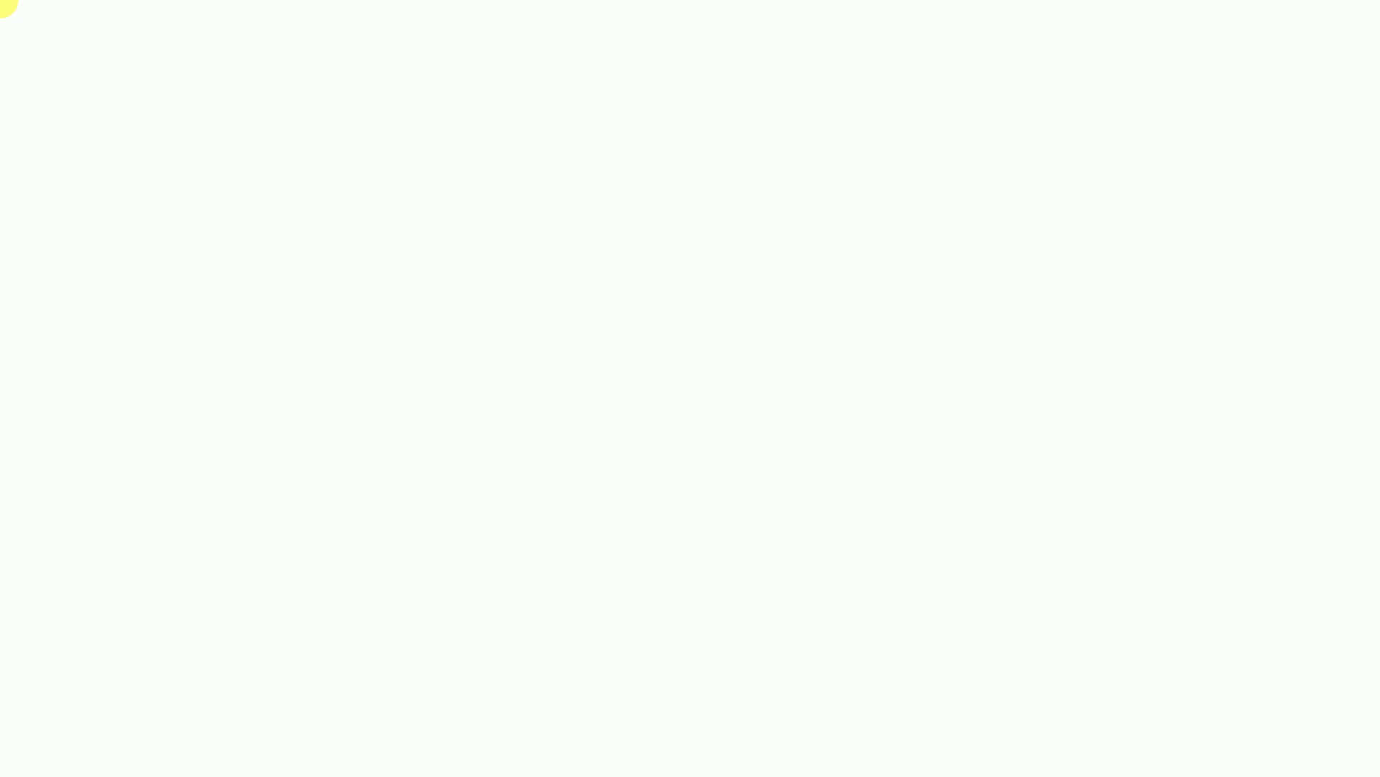
click(597, 522)
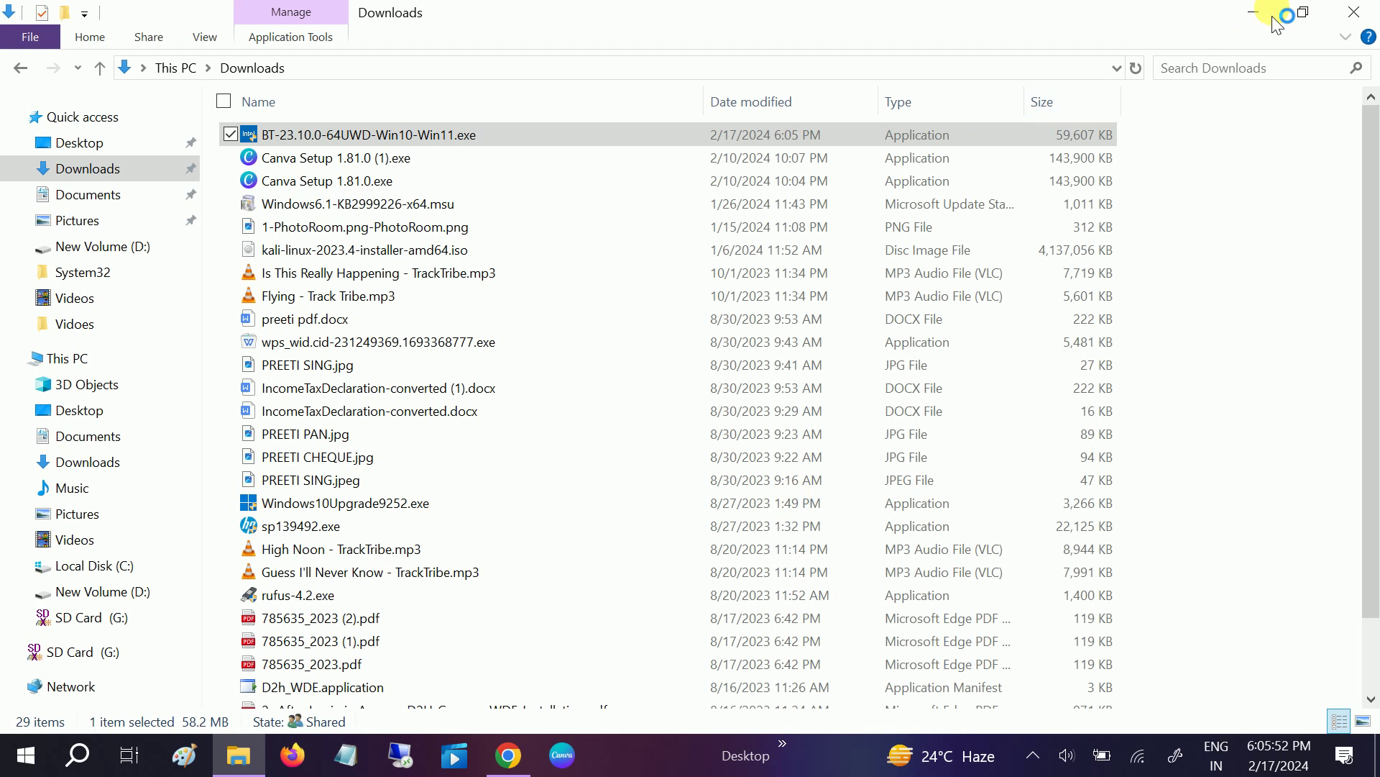
Close the Downloads folder and Chrome, then refresh the desktop several times
click(1355, 8)
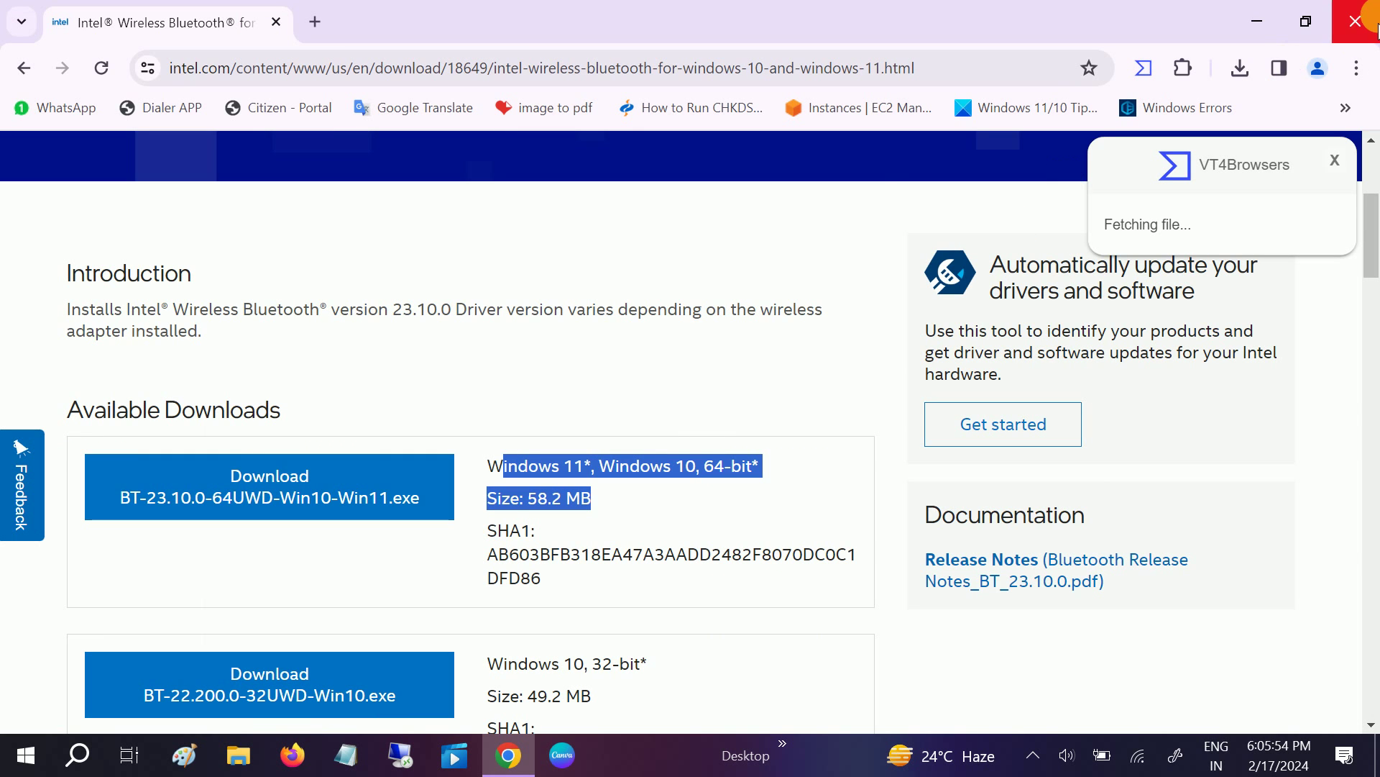
click(1355, 16)
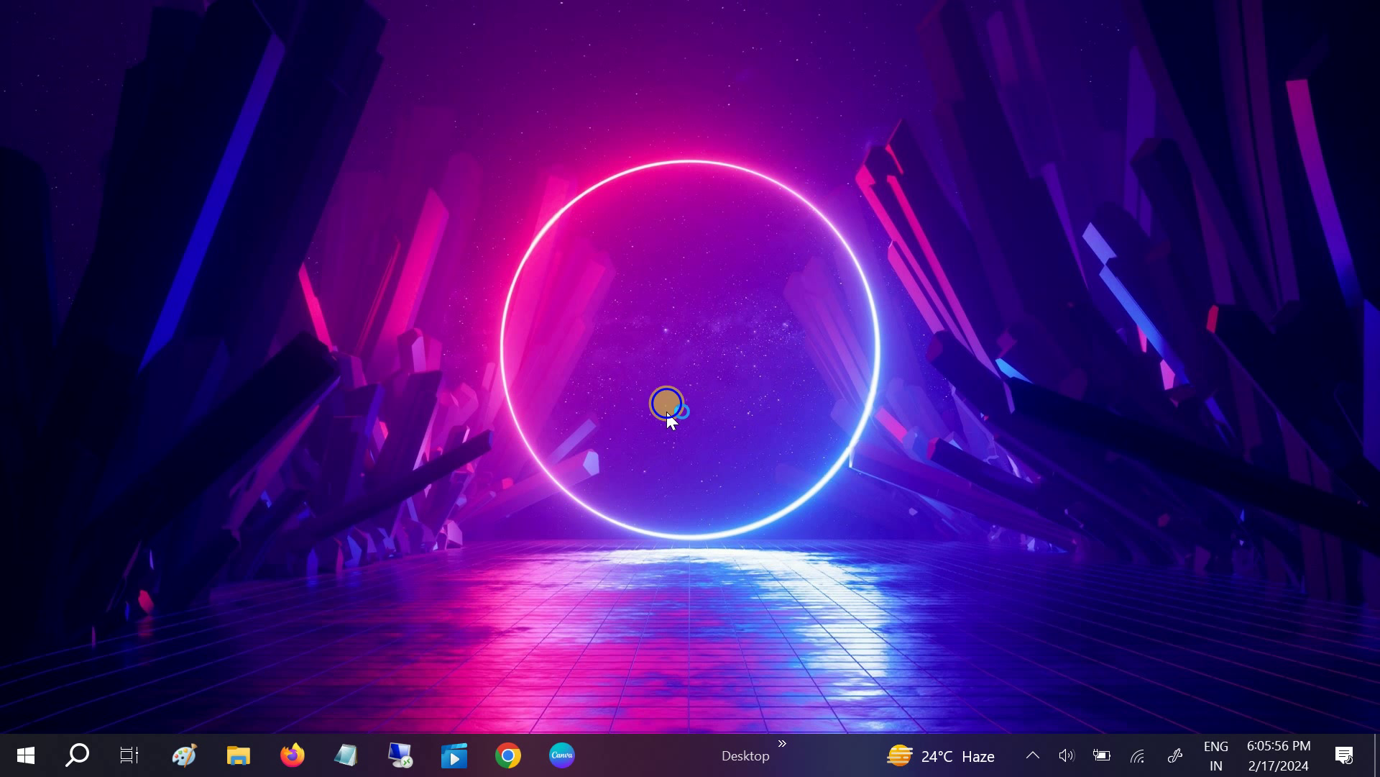
right_click(665, 407)
click(550, 468)
right_click(719, 308)
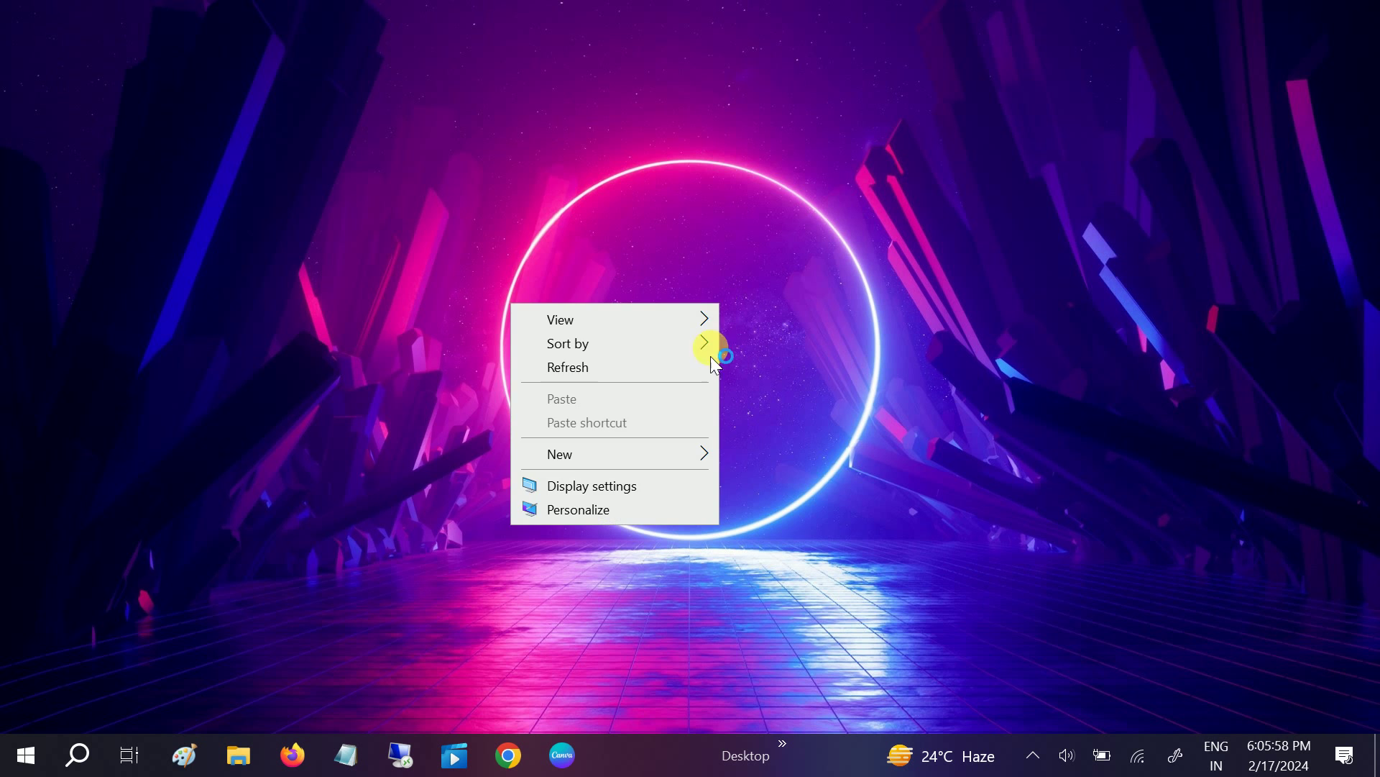
click(625, 366)
right_click(717, 202)
click(618, 265)
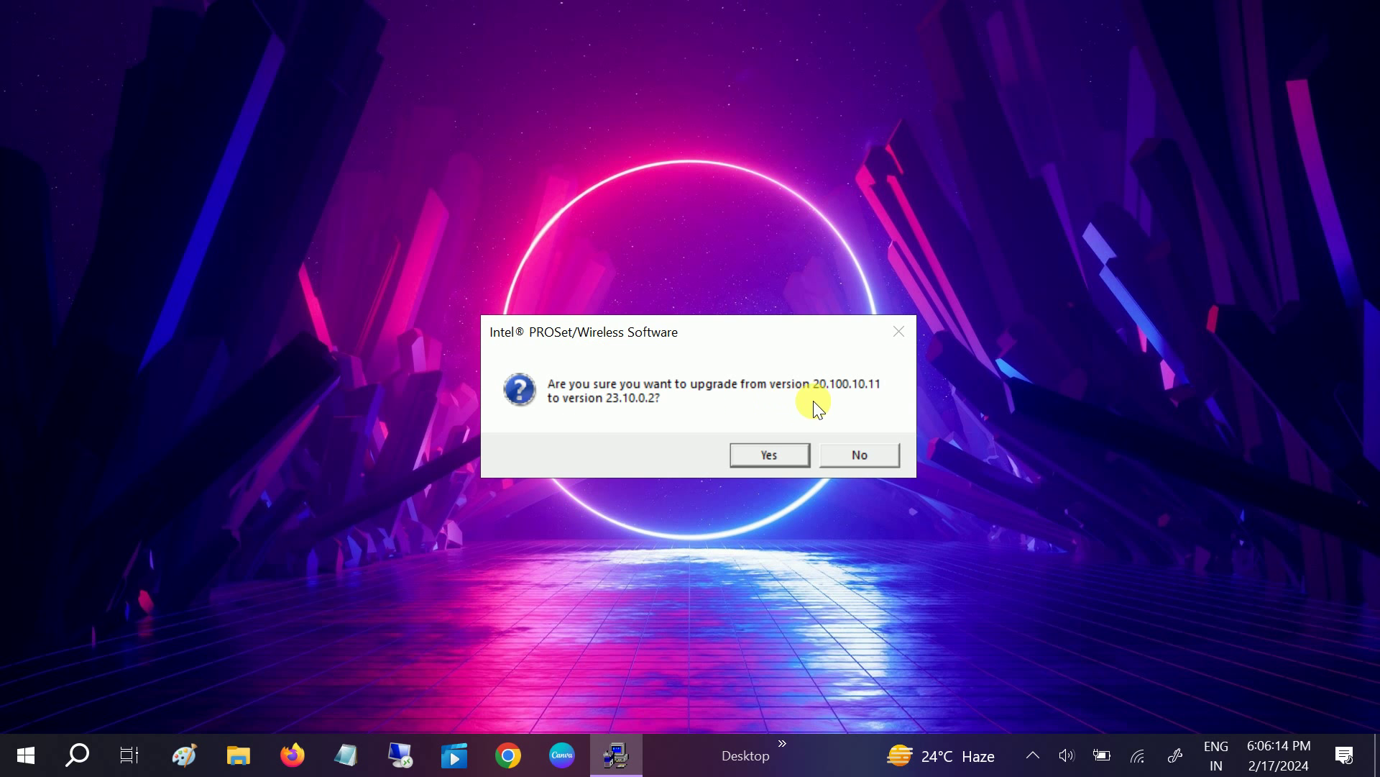
Upgrade to 23.10.0.2 and start a complete Intel Wireless Bluetooth installation with the license accepted
click(771, 464)
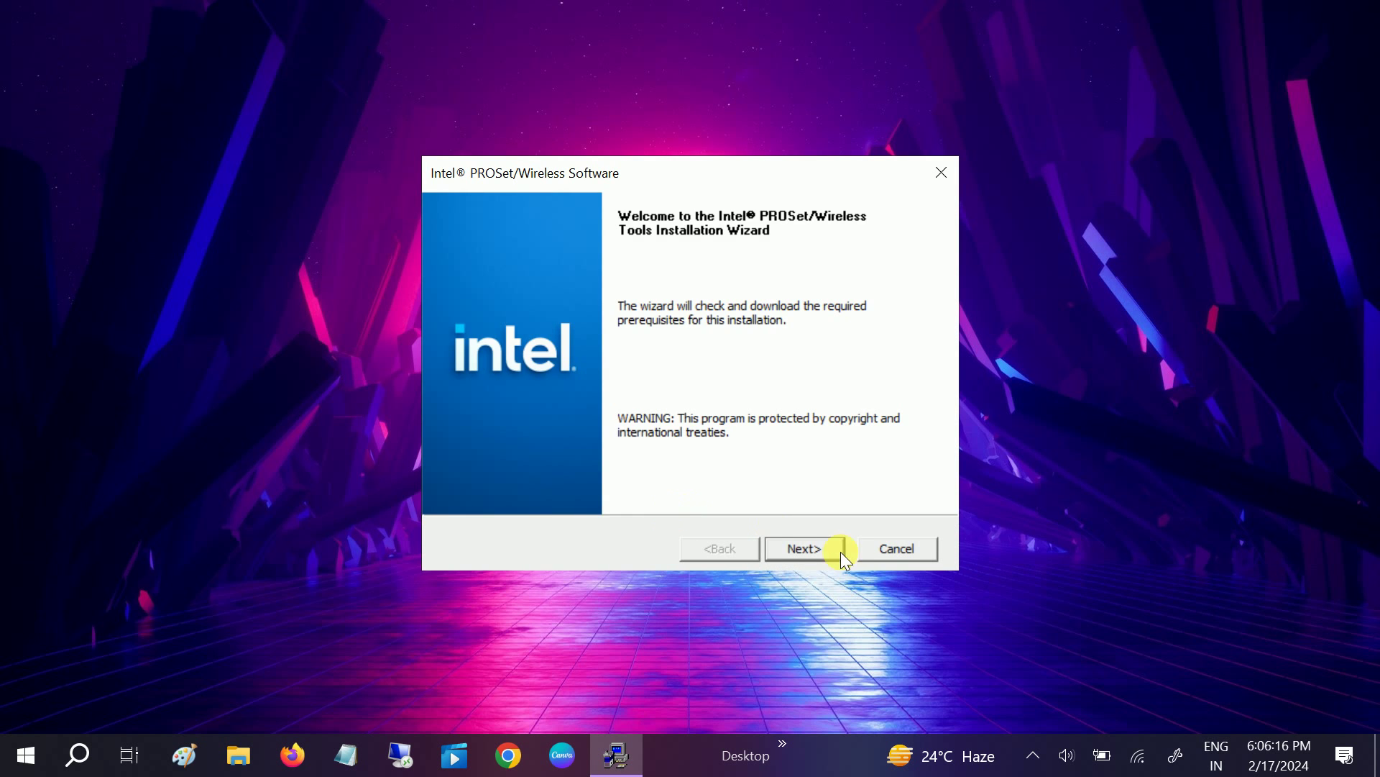
click(801, 551)
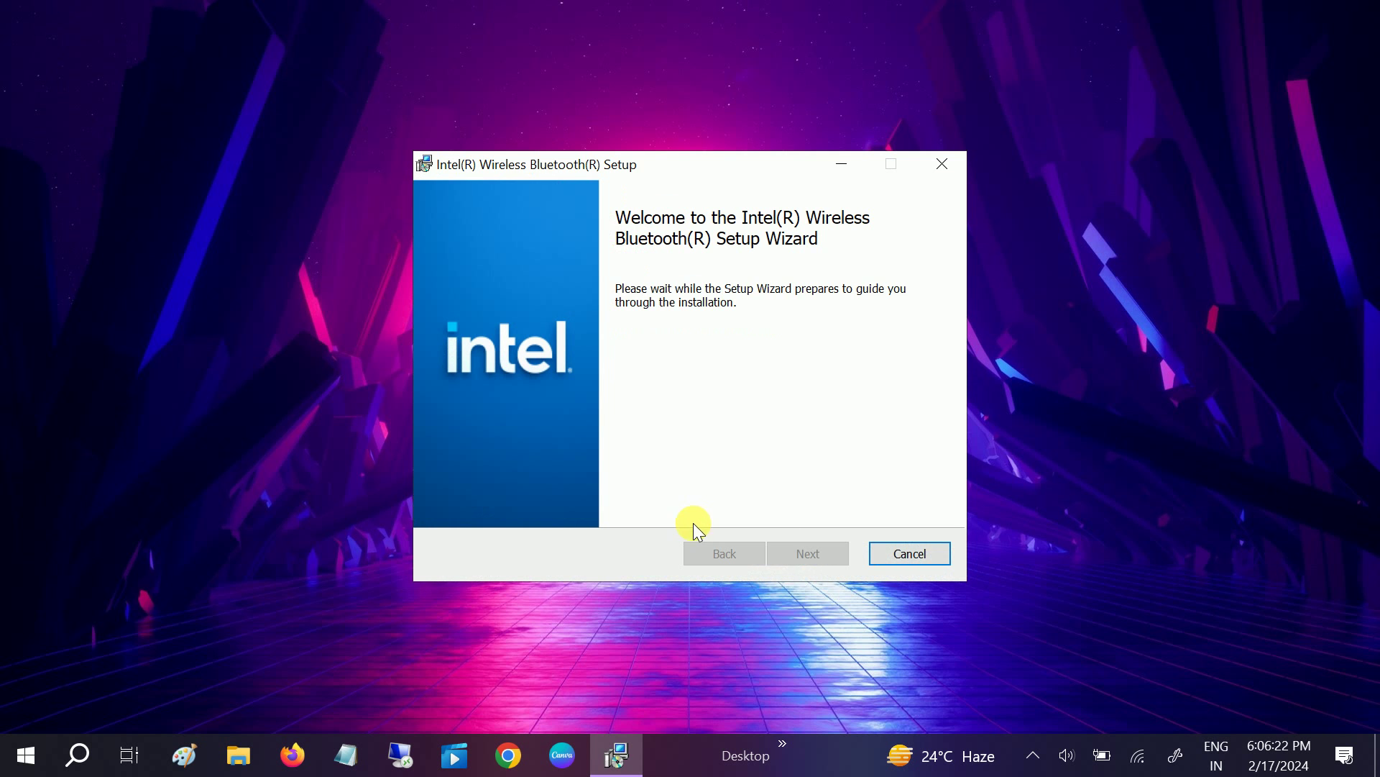
click(806, 563)
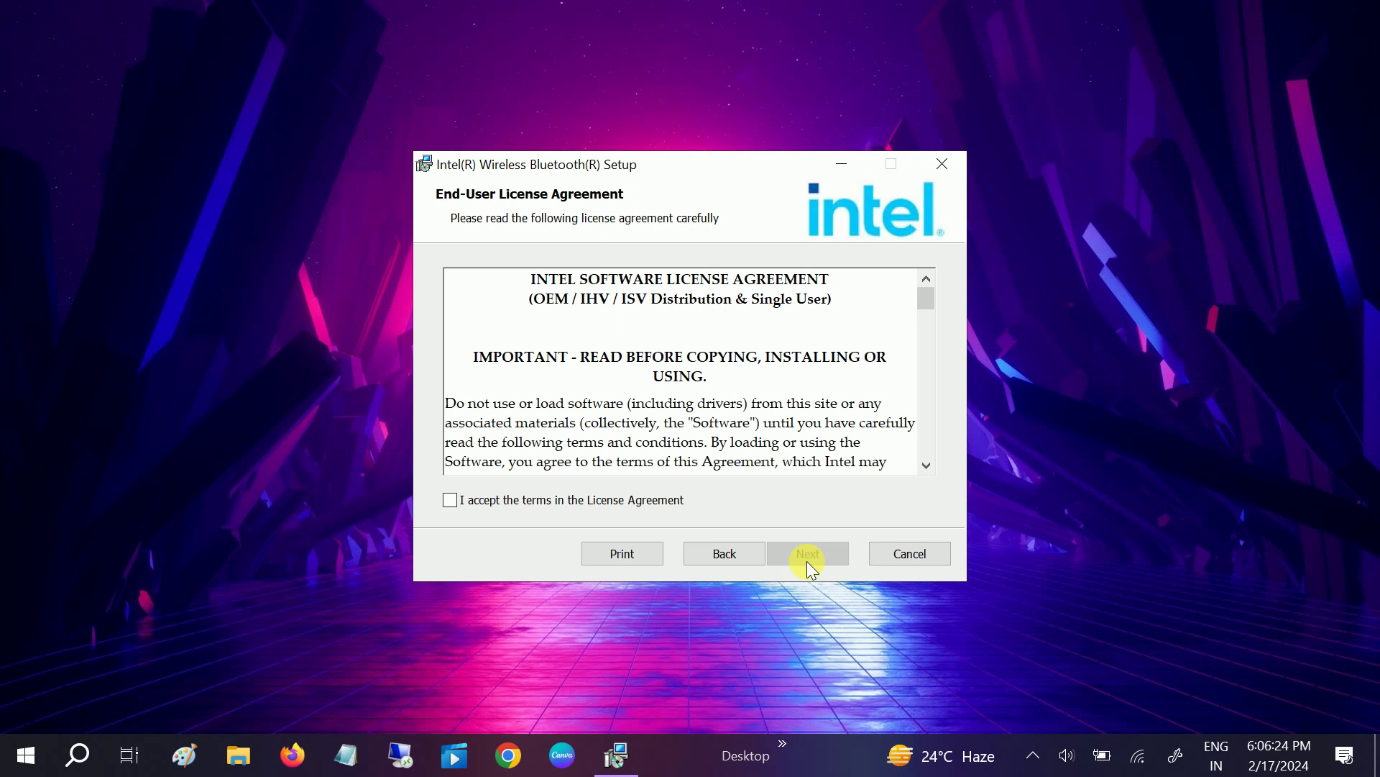
click(462, 503)
click(803, 559)
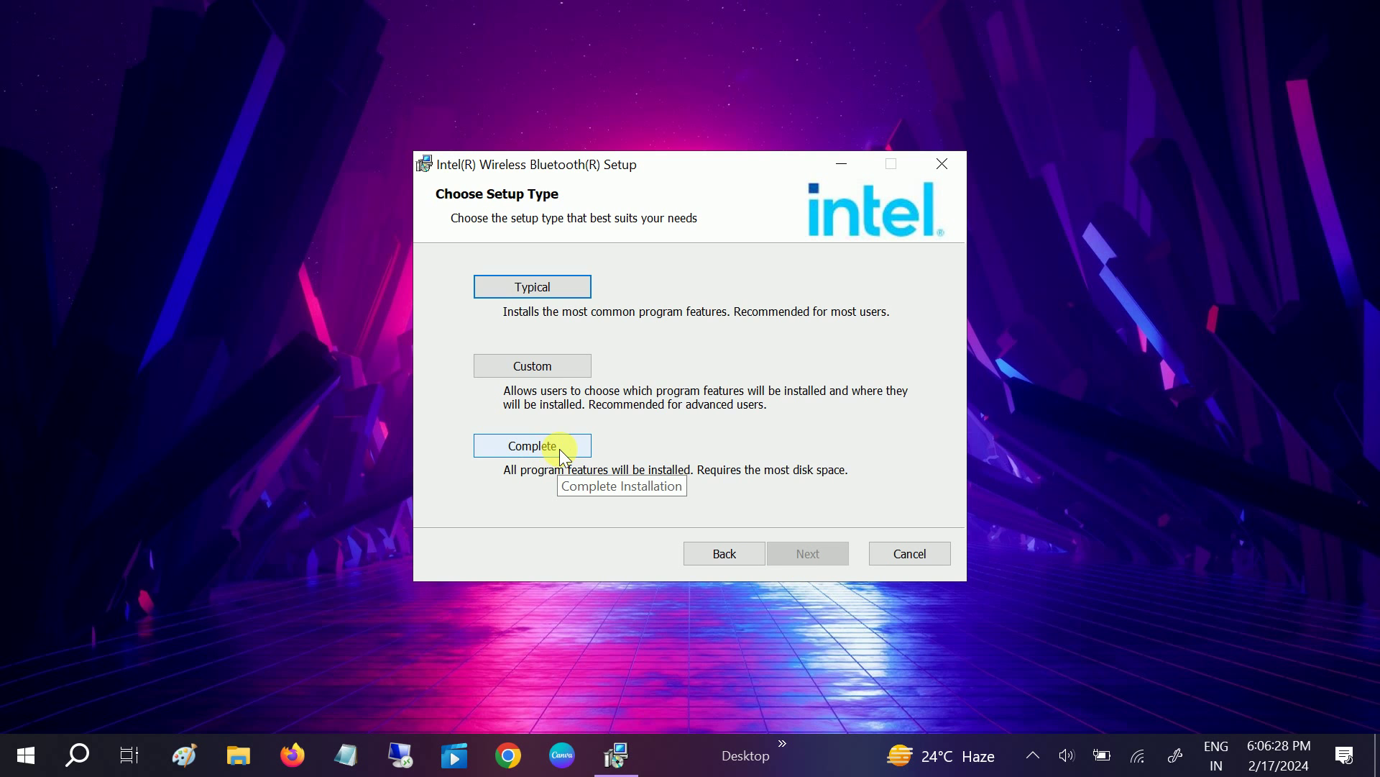
click(559, 447)
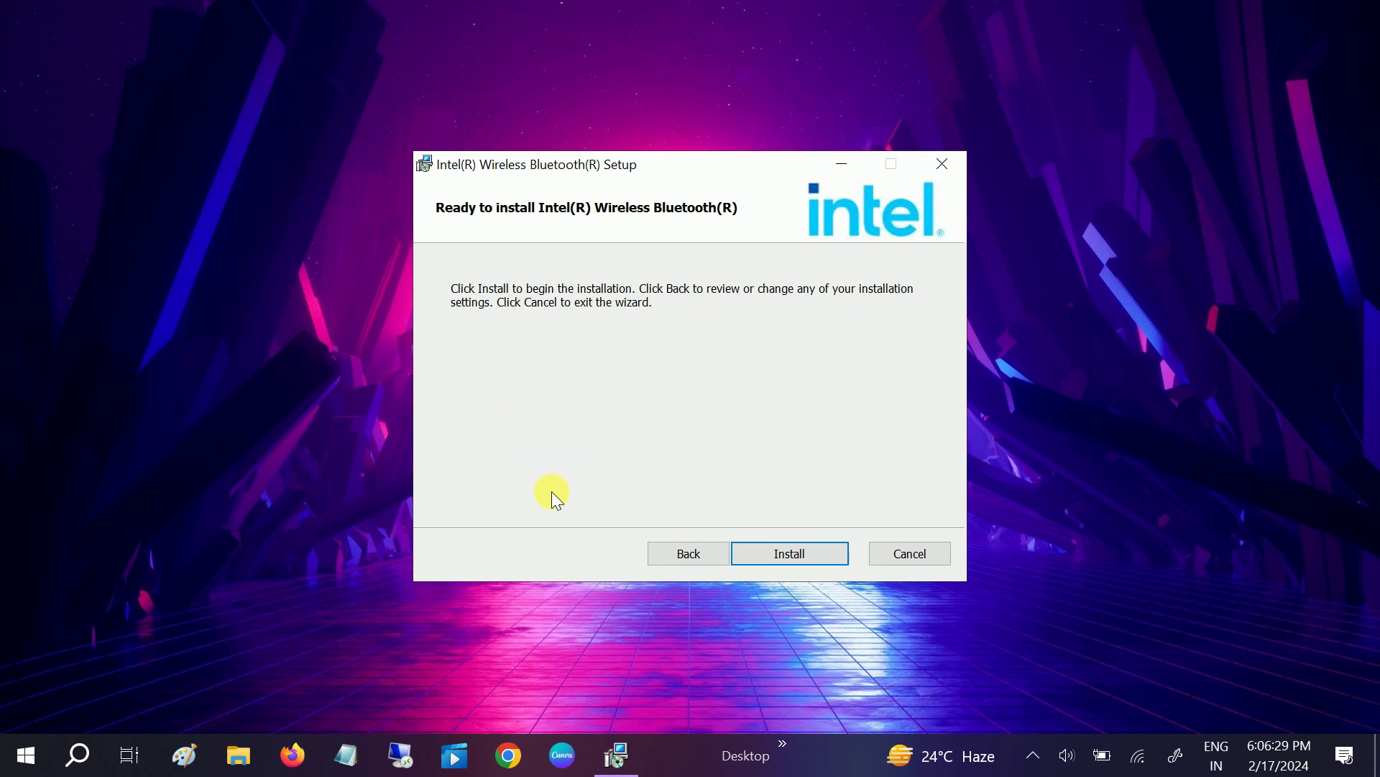
click(788, 552)
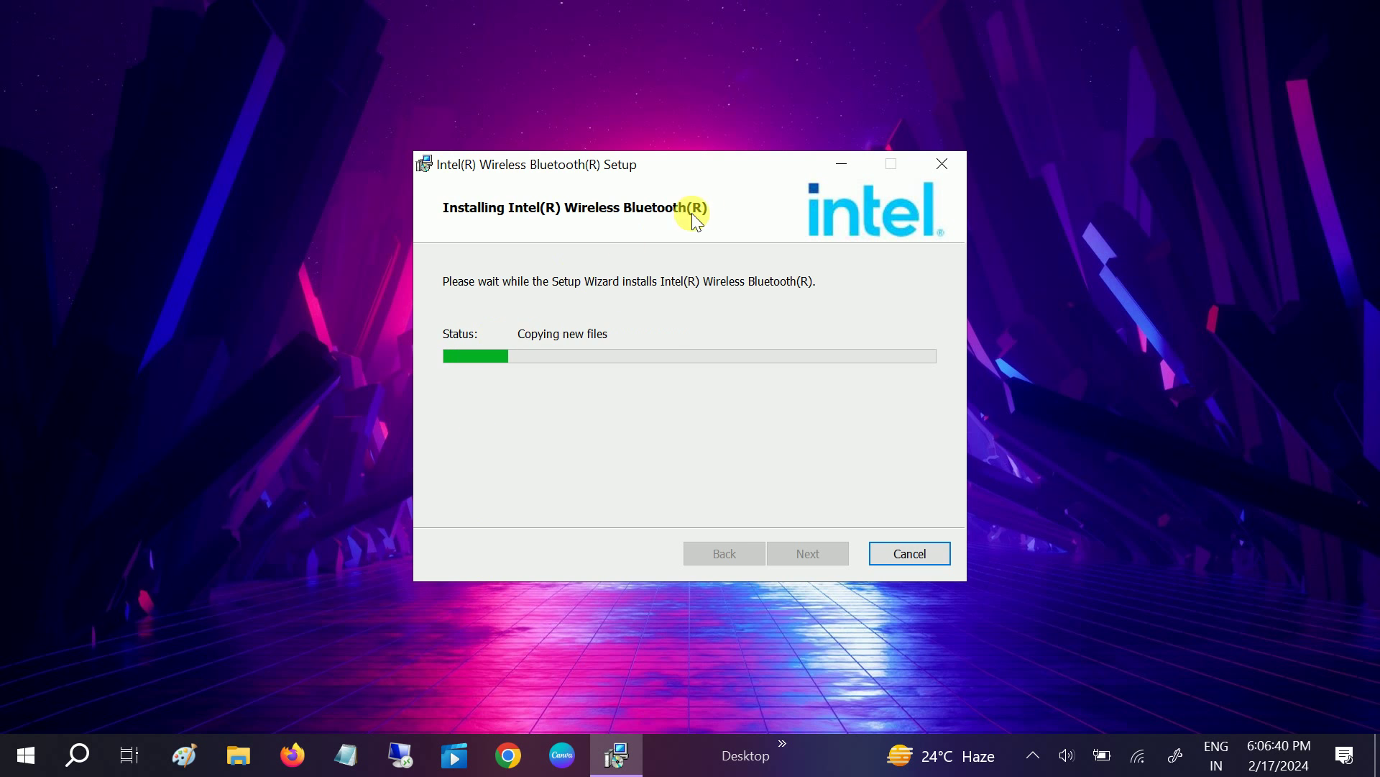
drag(713, 164, 683, 148)
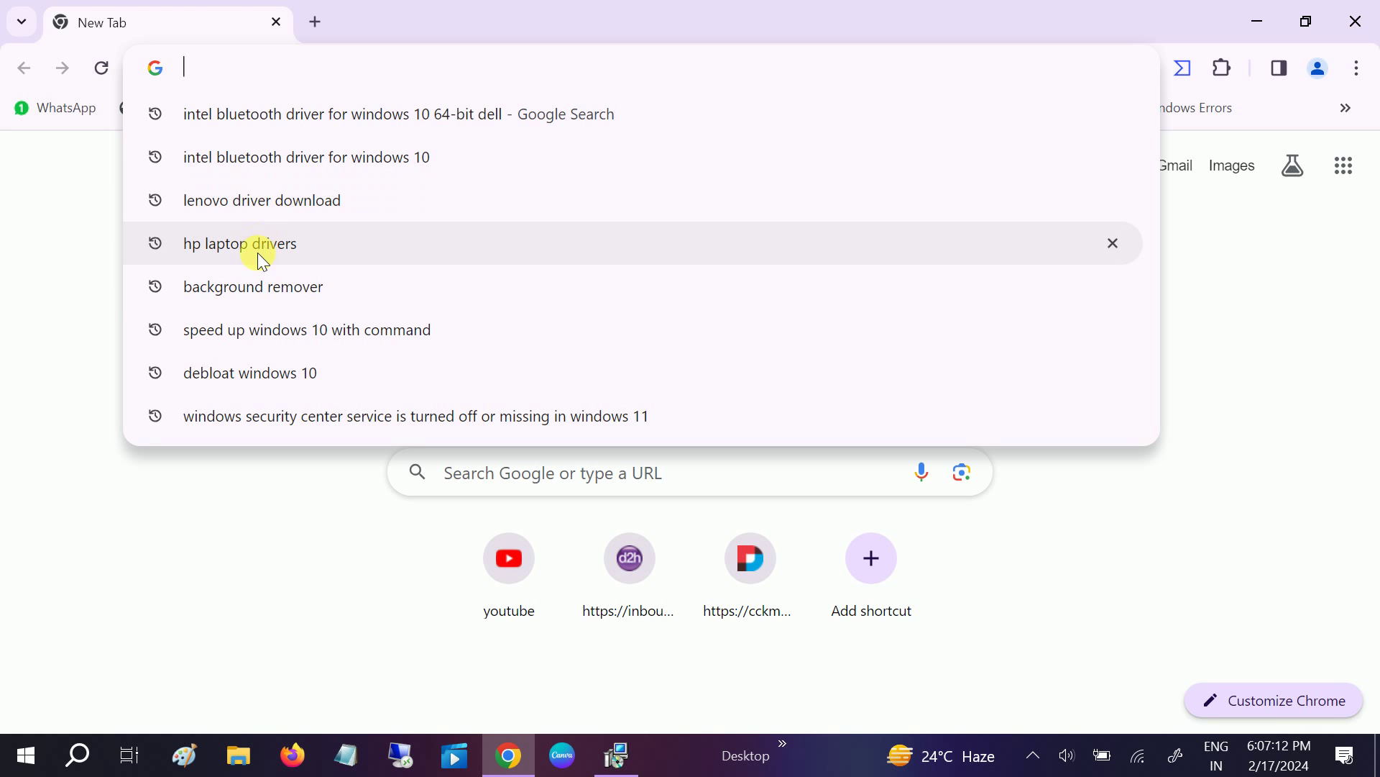
Open Lenovo's Drivers & Software page and finish the completed Intel Bluetooth setup wizard
click(243, 201)
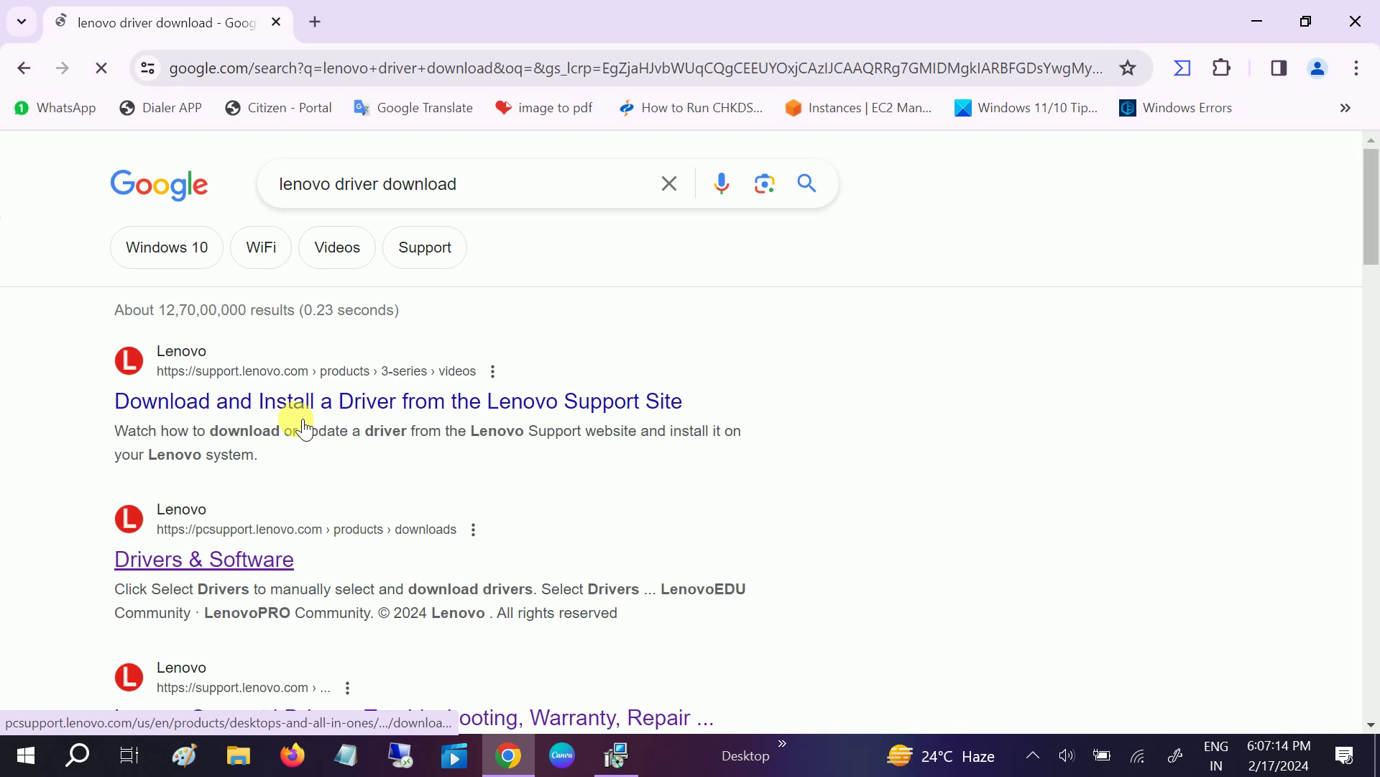
click(215, 558)
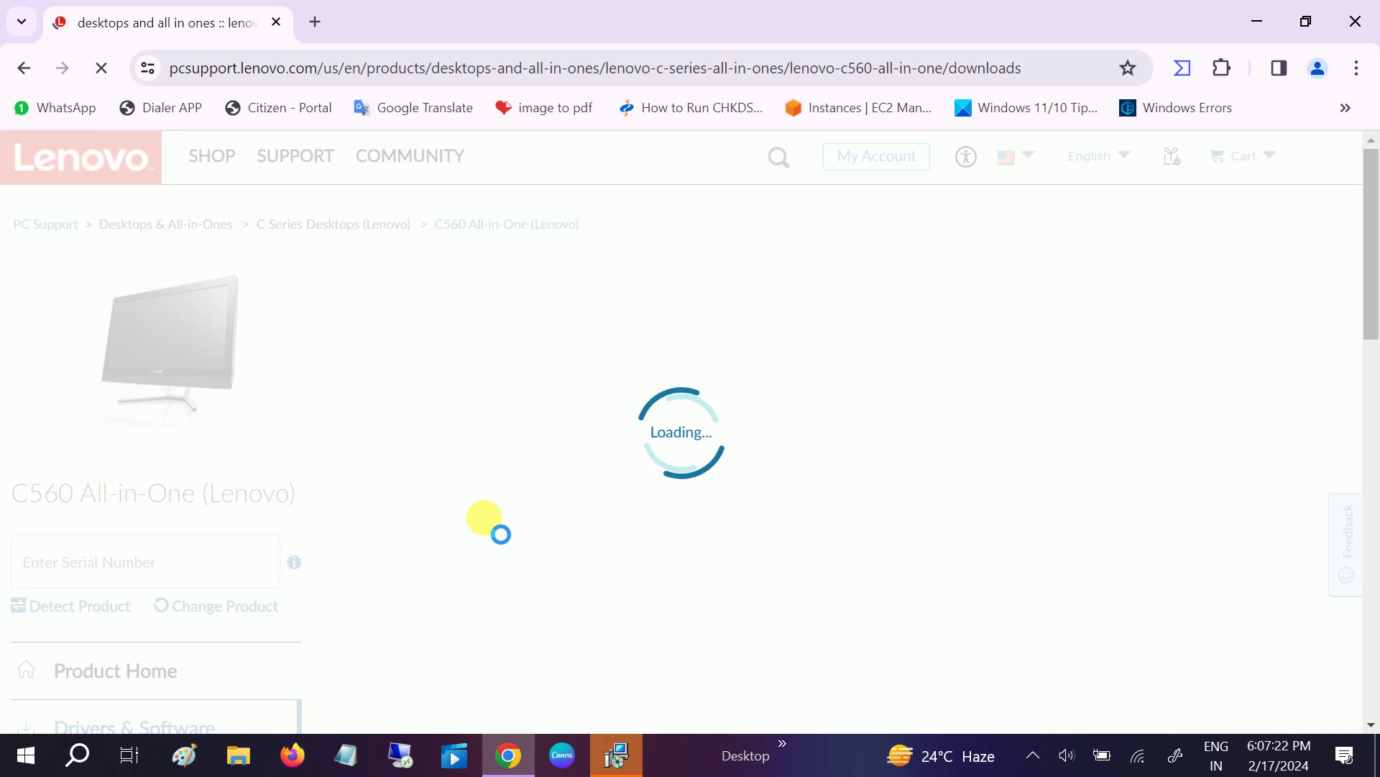
click(616, 755)
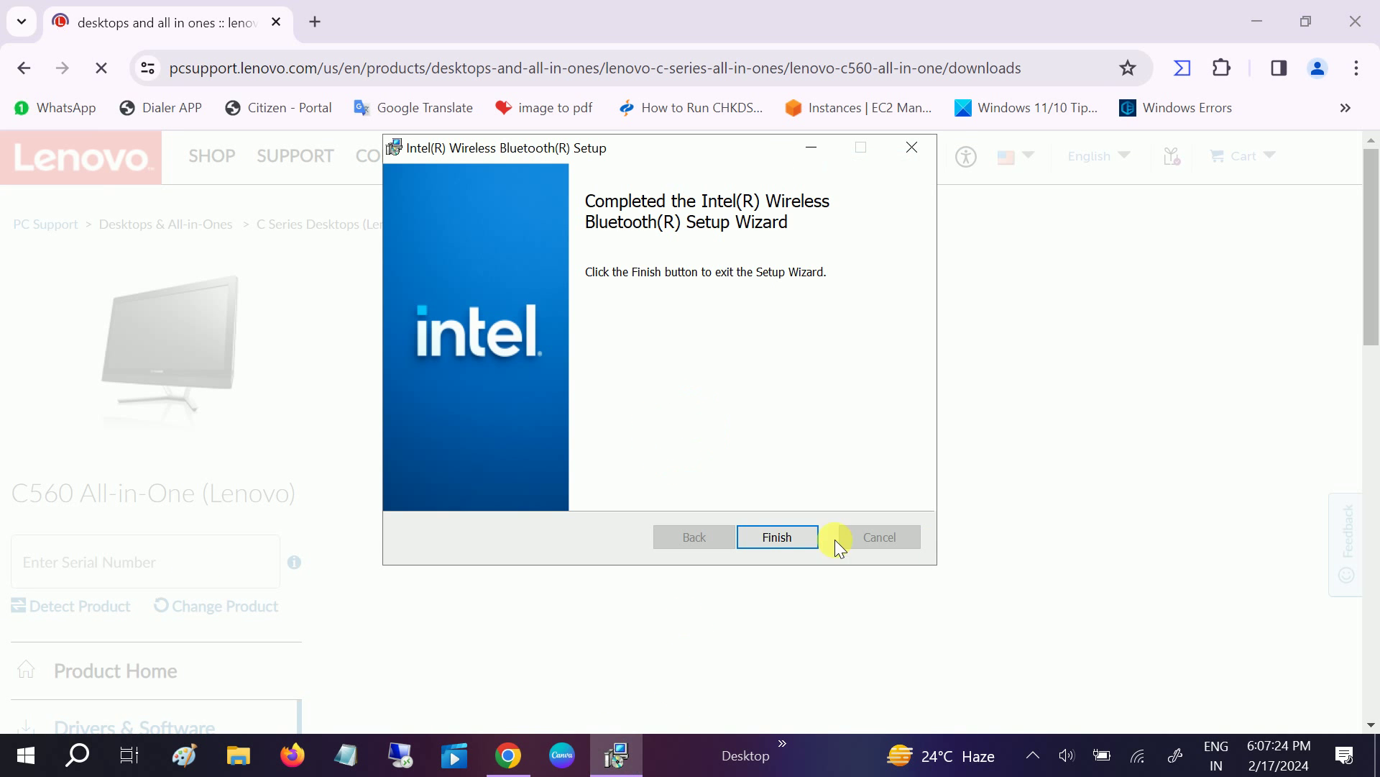
click(788, 539)
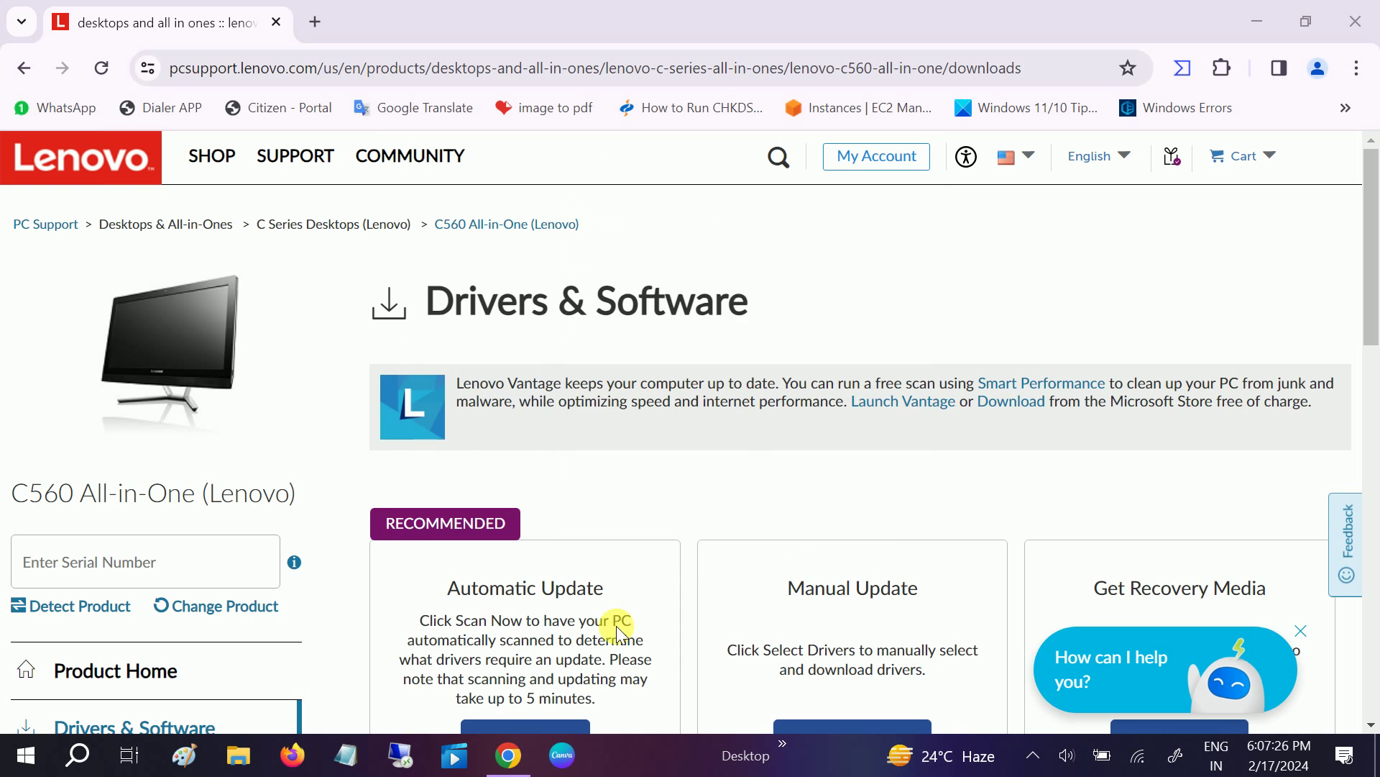
Browse the C560's Bluetooth and Modem driver list, then close Chrome
scroll(633, 552, down, 3)
click(903, 527)
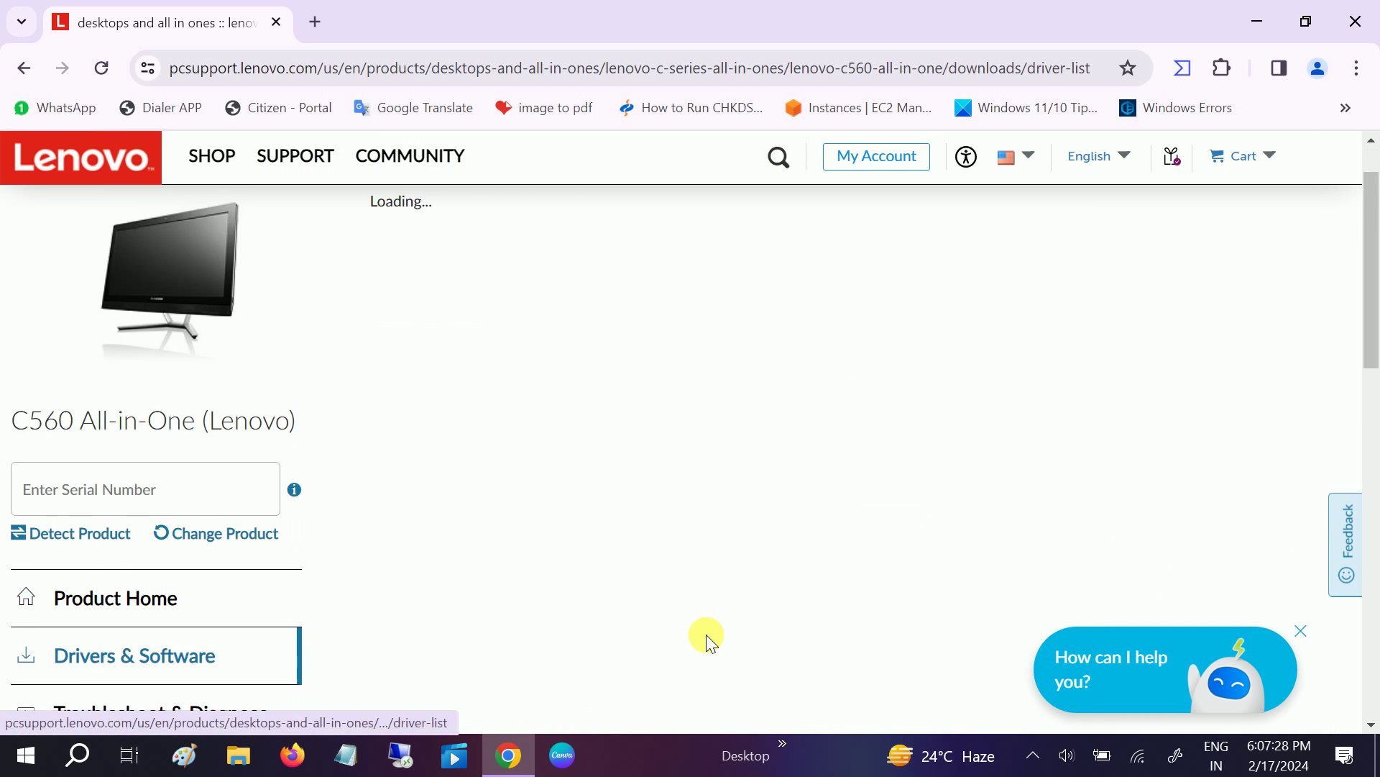
scroll(716, 645, down, 3)
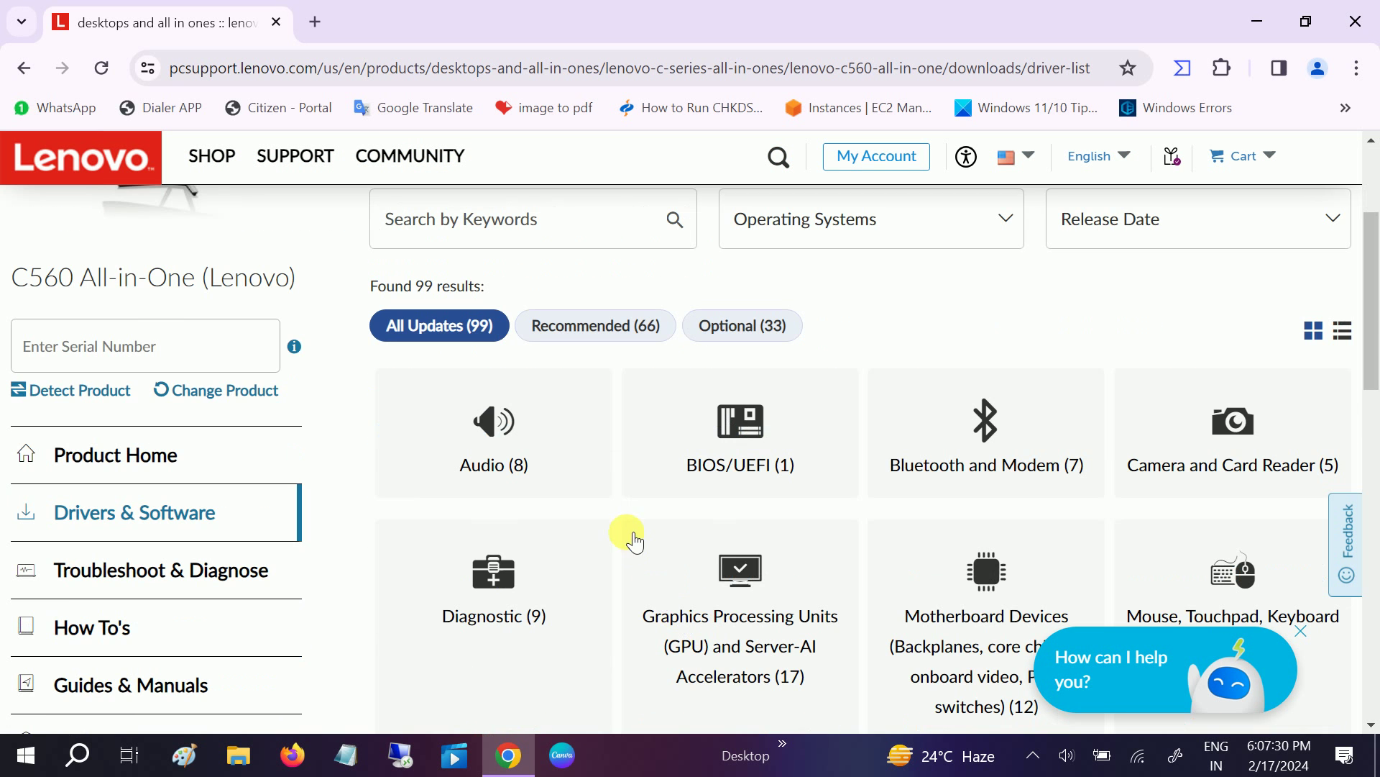
click(928, 494)
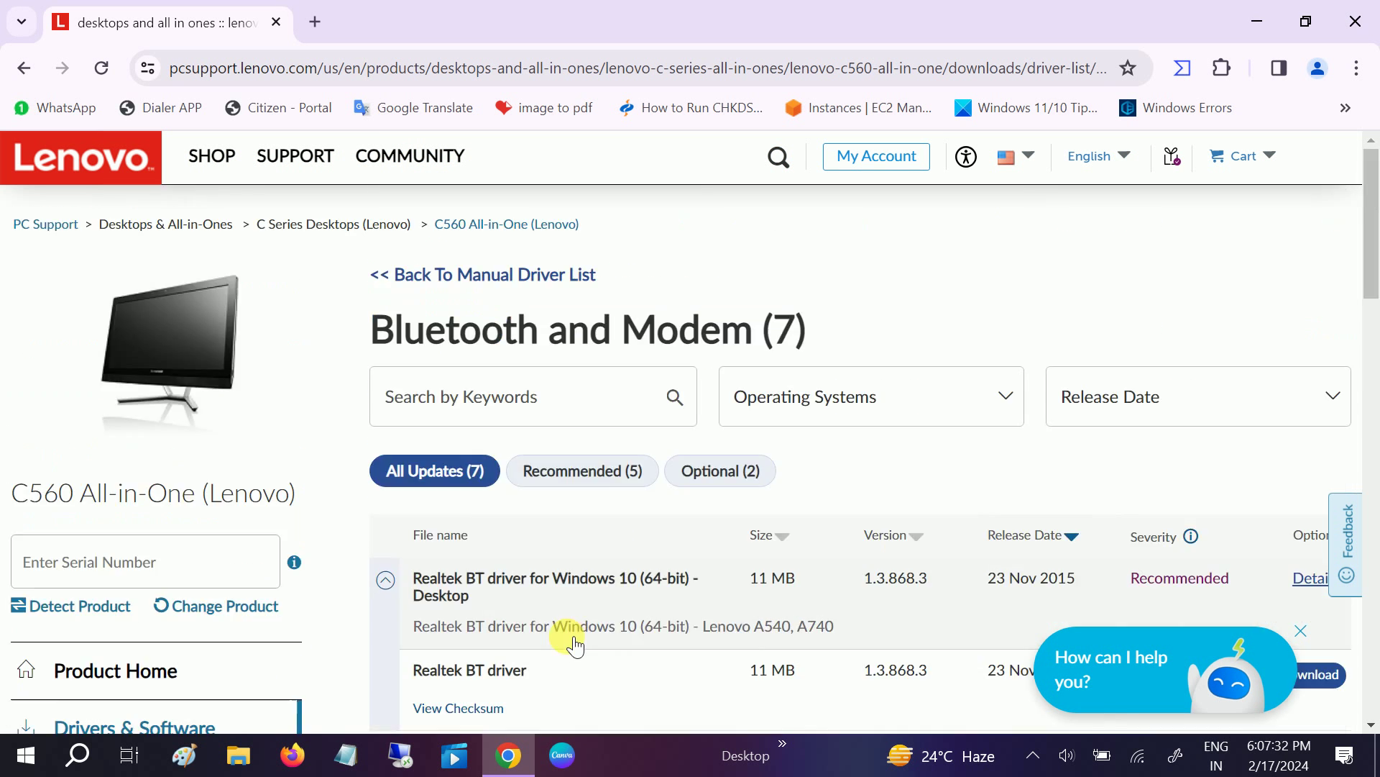
scroll(574, 622, down, 2)
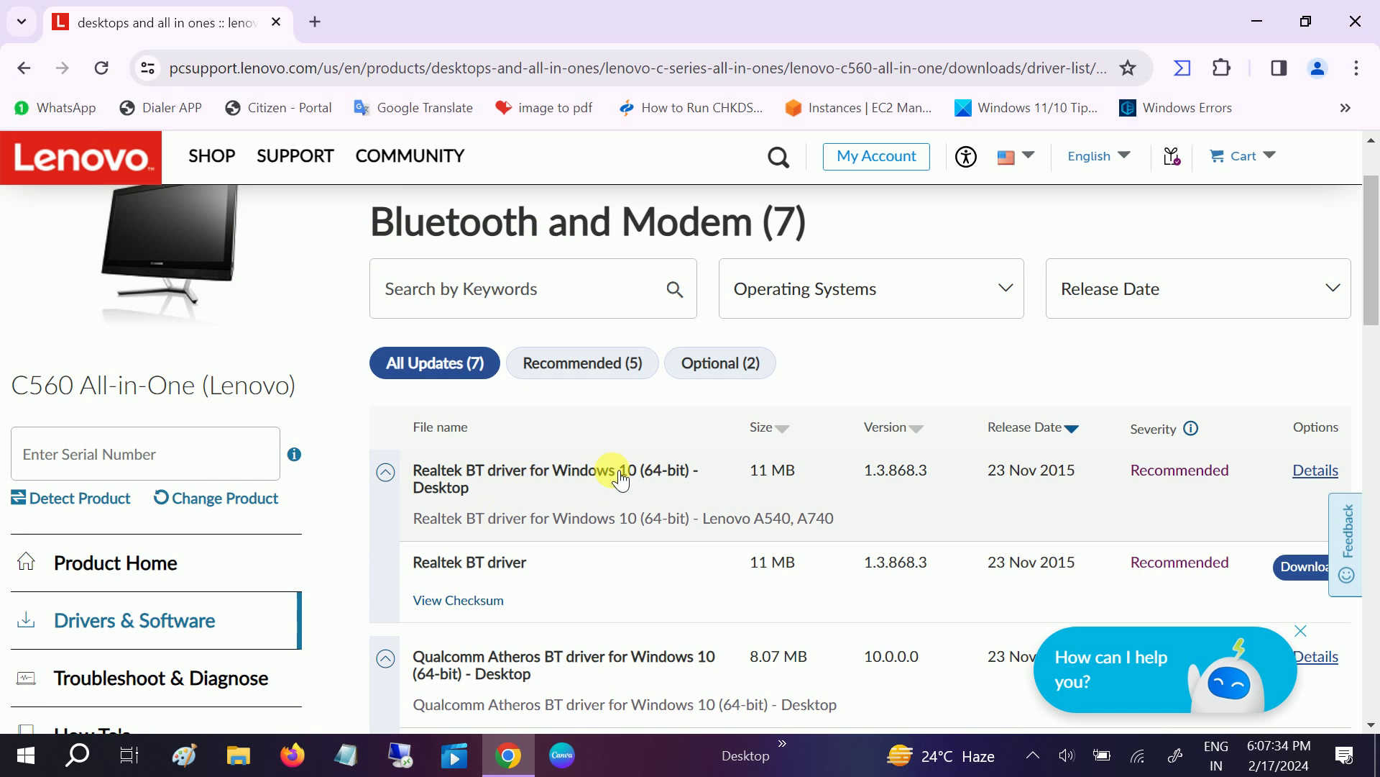
scroll(816, 507, down, 3)
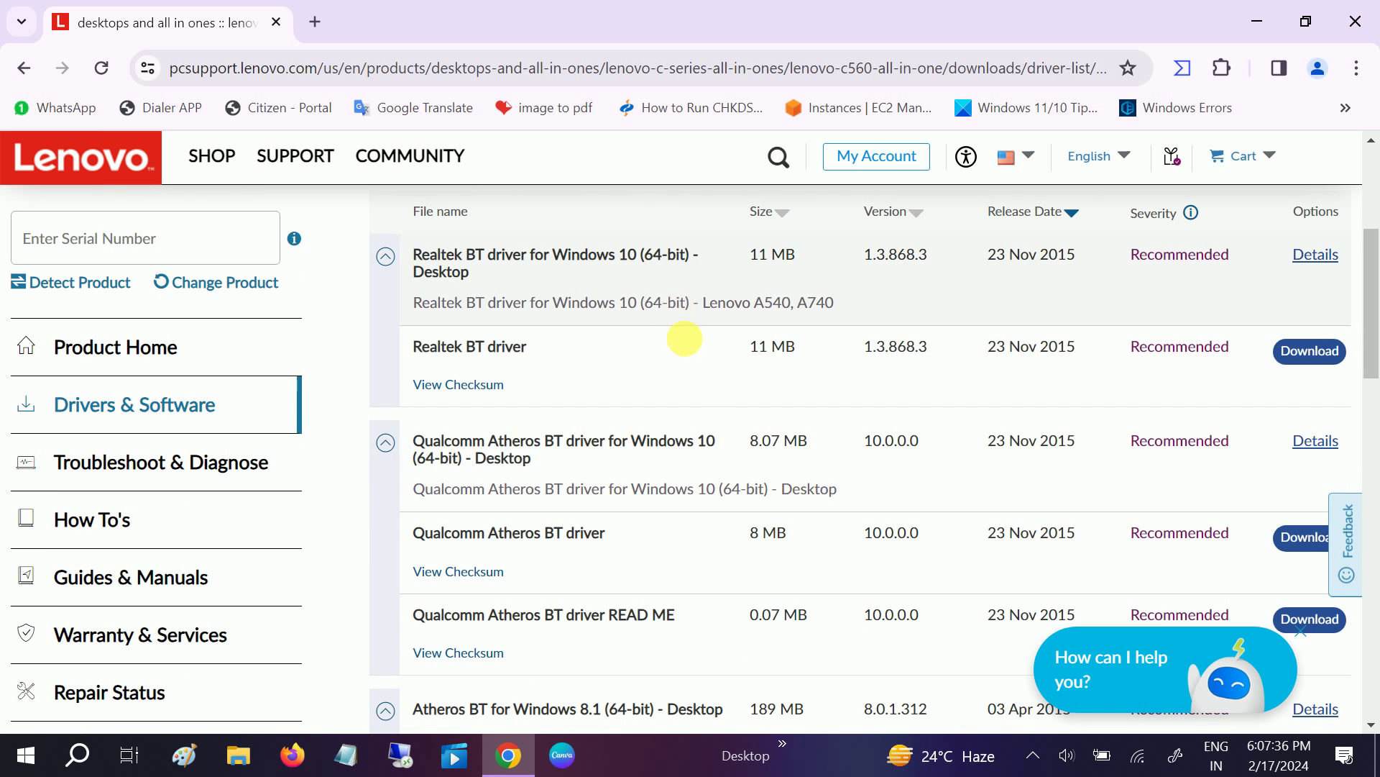
scroll(687, 647, down, 1)
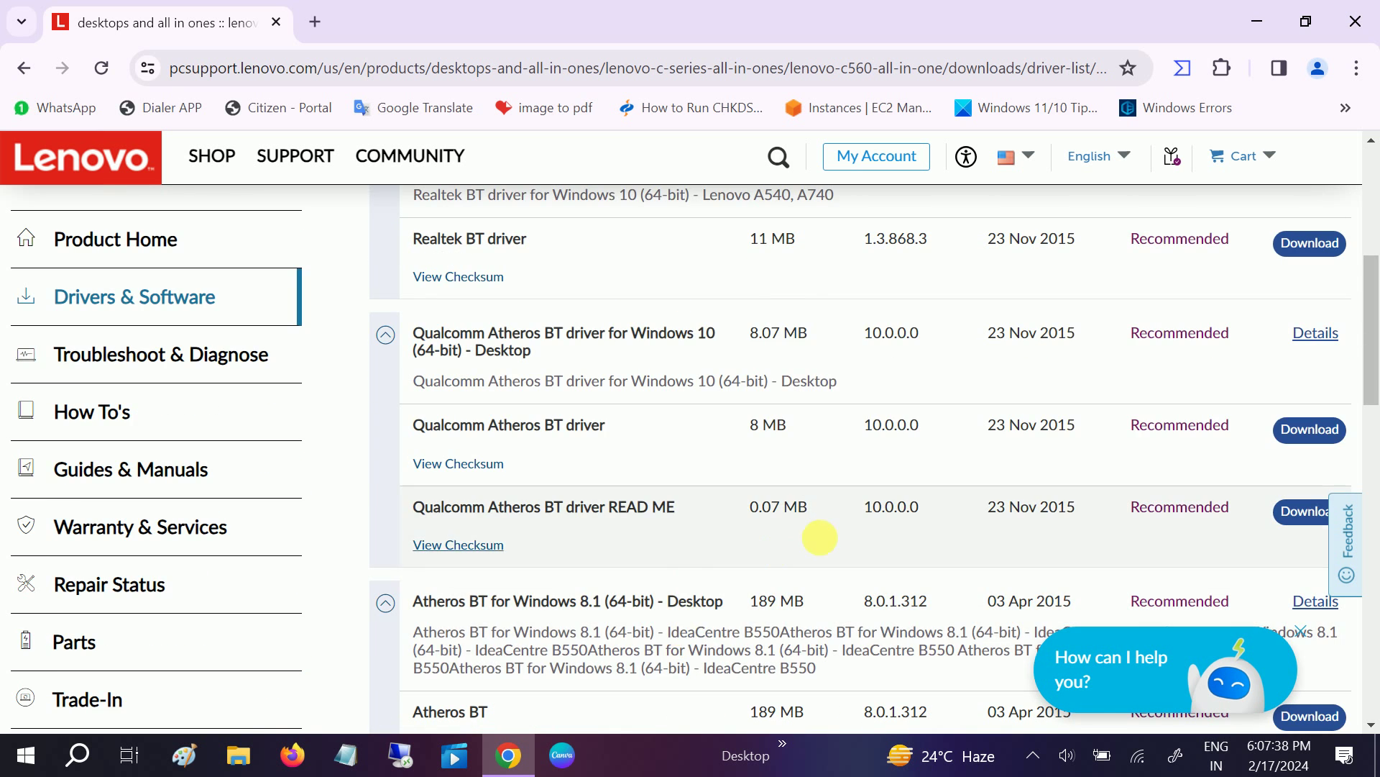
click(1370, 11)
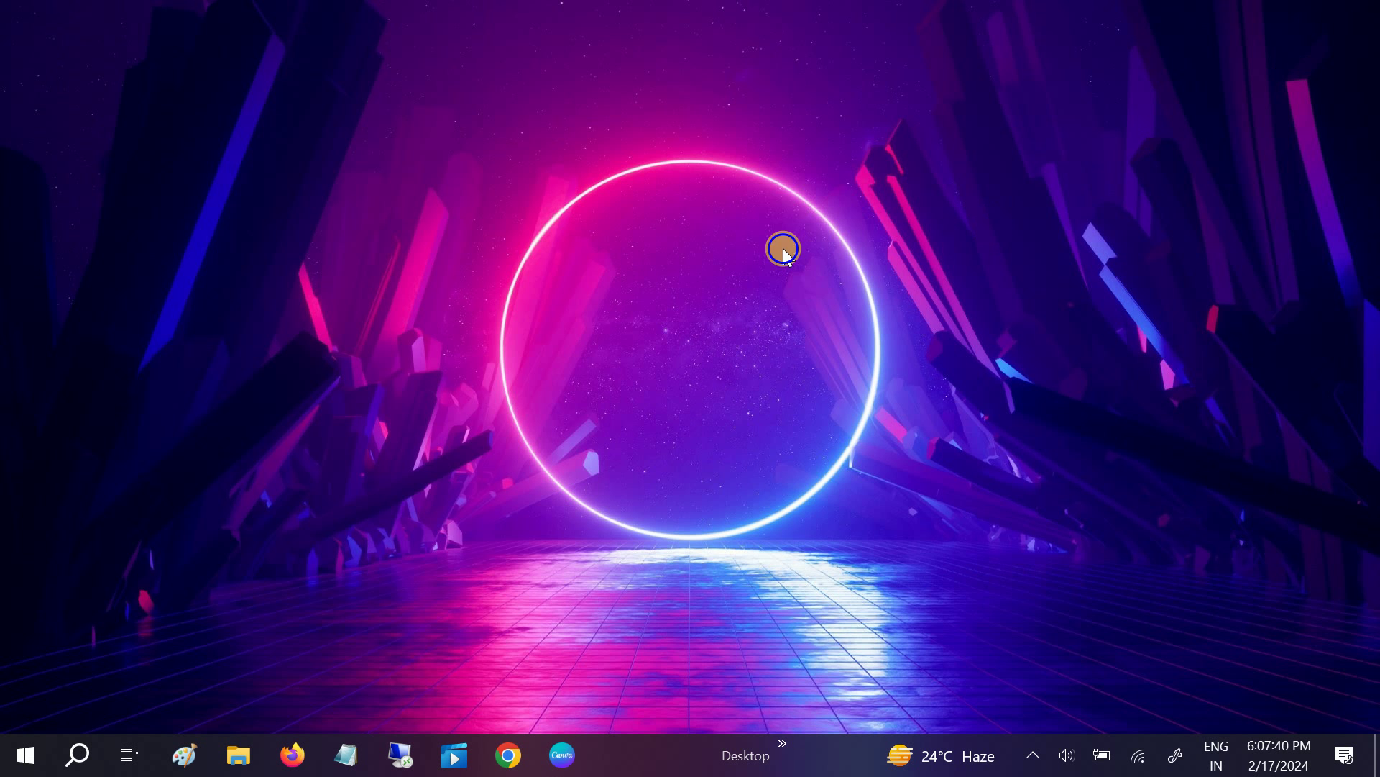
Turn Bluetooth off and back on in Bluetooth & other devices, then open Device Manager
right_click(783, 248)
click(650, 321)
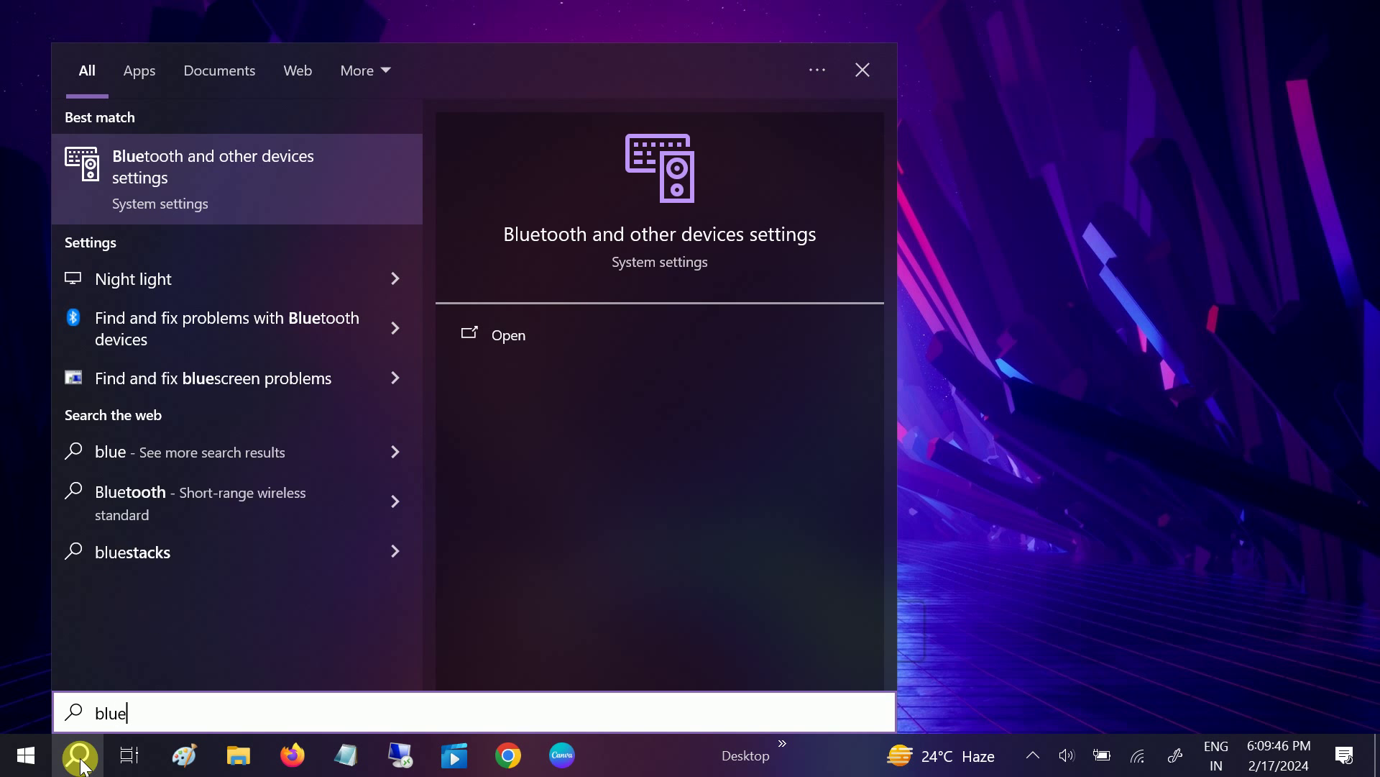
click(281, 160)
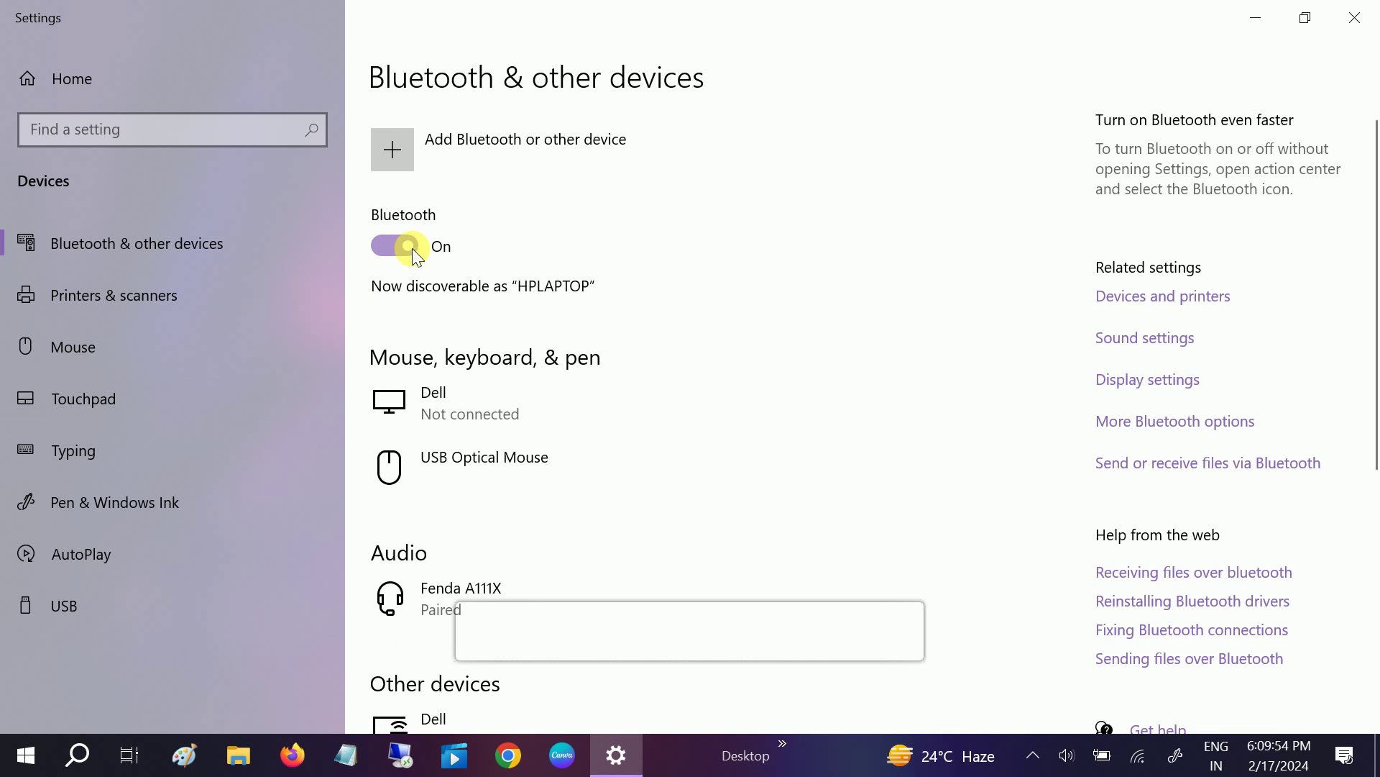
click(411, 247)
click(398, 245)
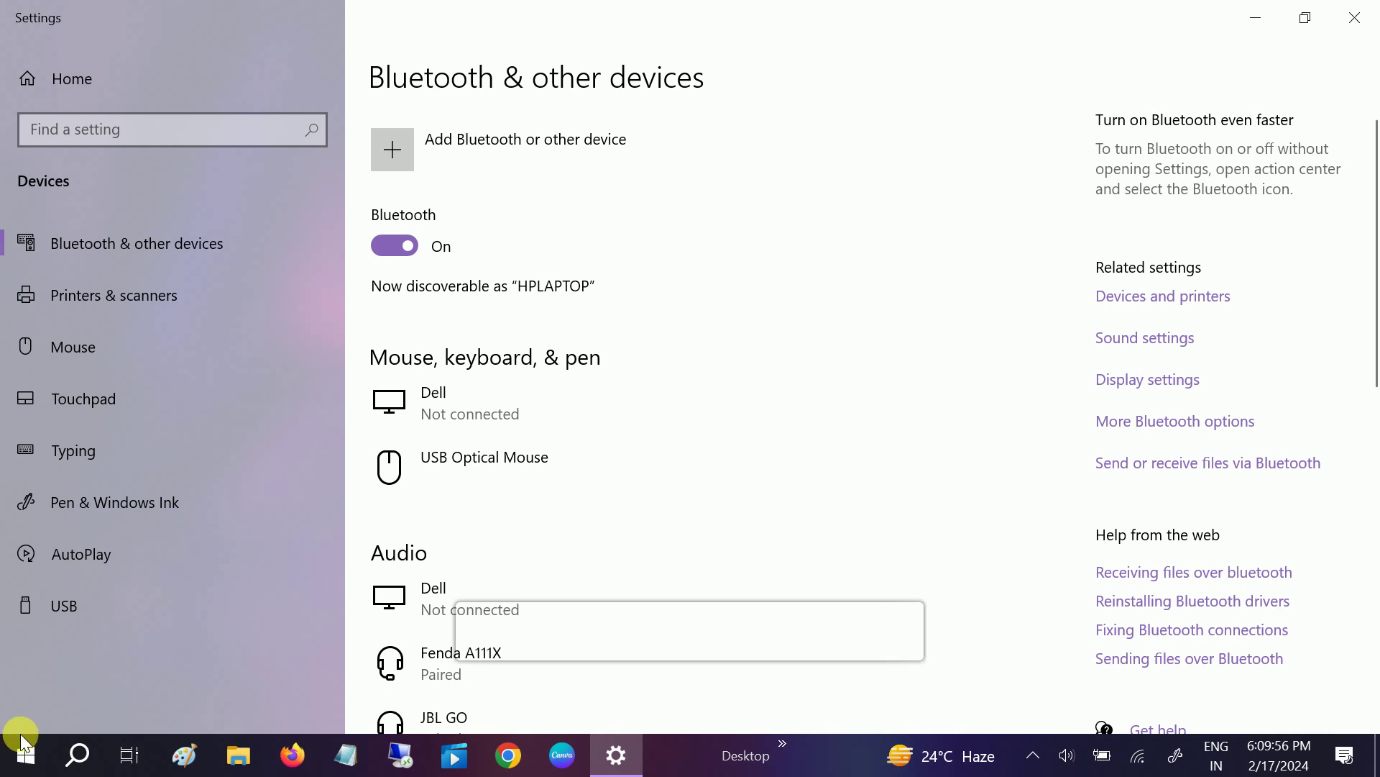
right_click(20, 733)
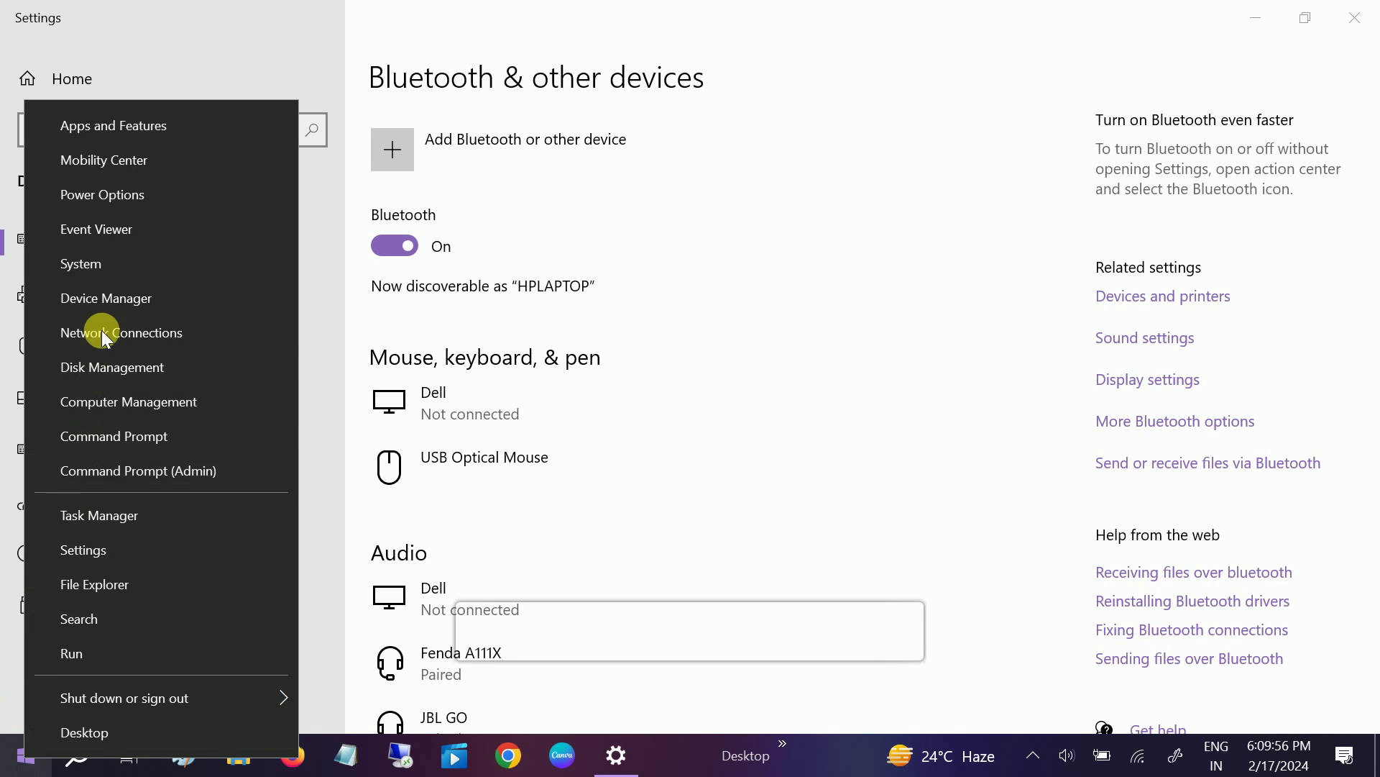
click(104, 305)
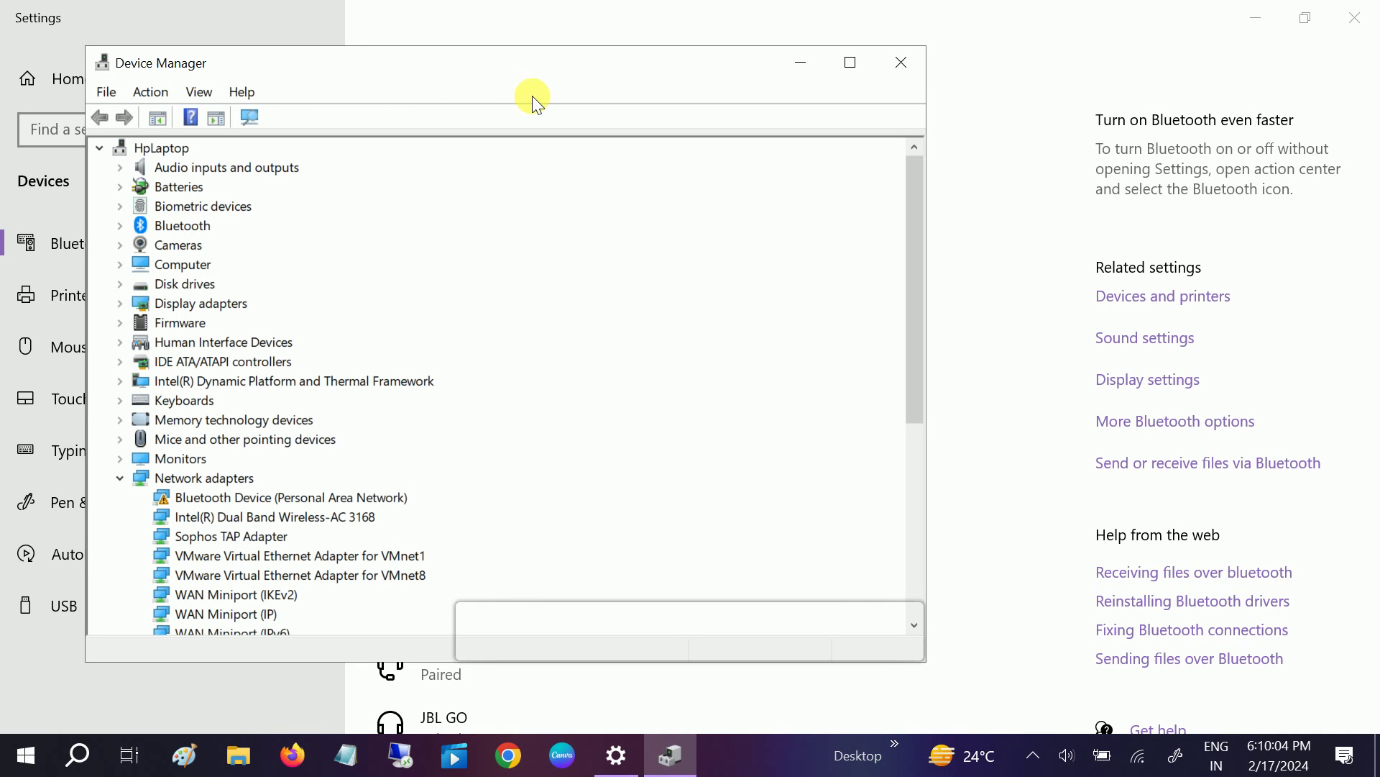
Check the Intel(R) Wireless Bluetooth(R) driver details: Intel Corporation, dated 3/15/2023
click(119, 225)
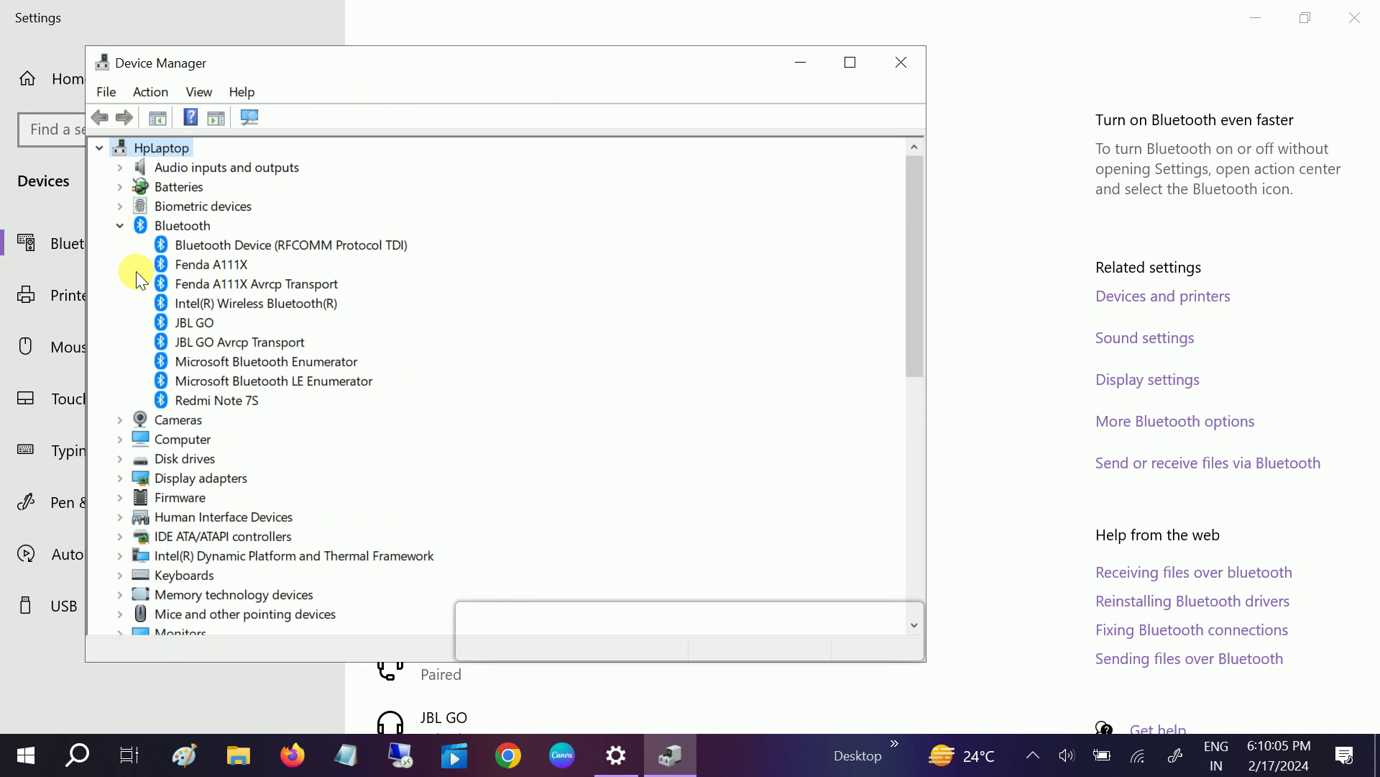
click(262, 306)
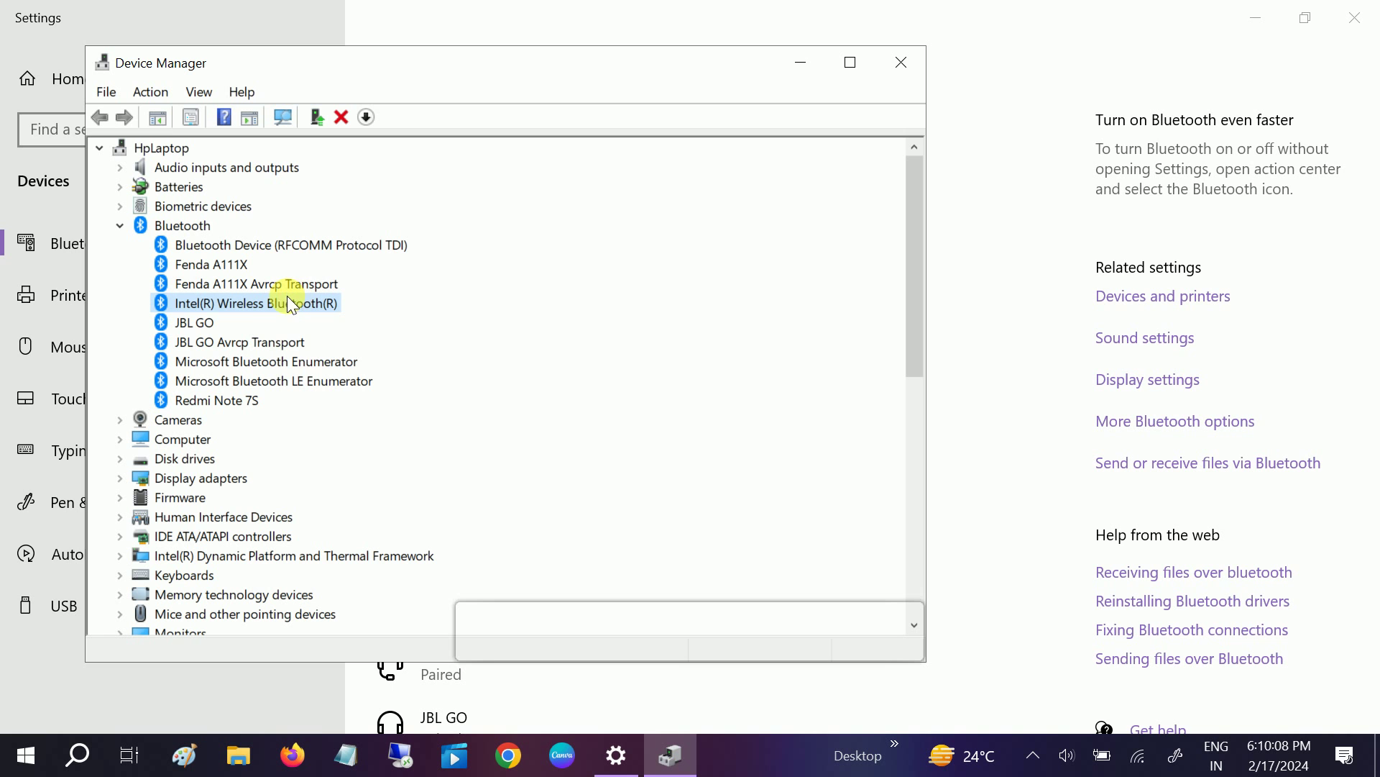
right_click(281, 302)
click(357, 436)
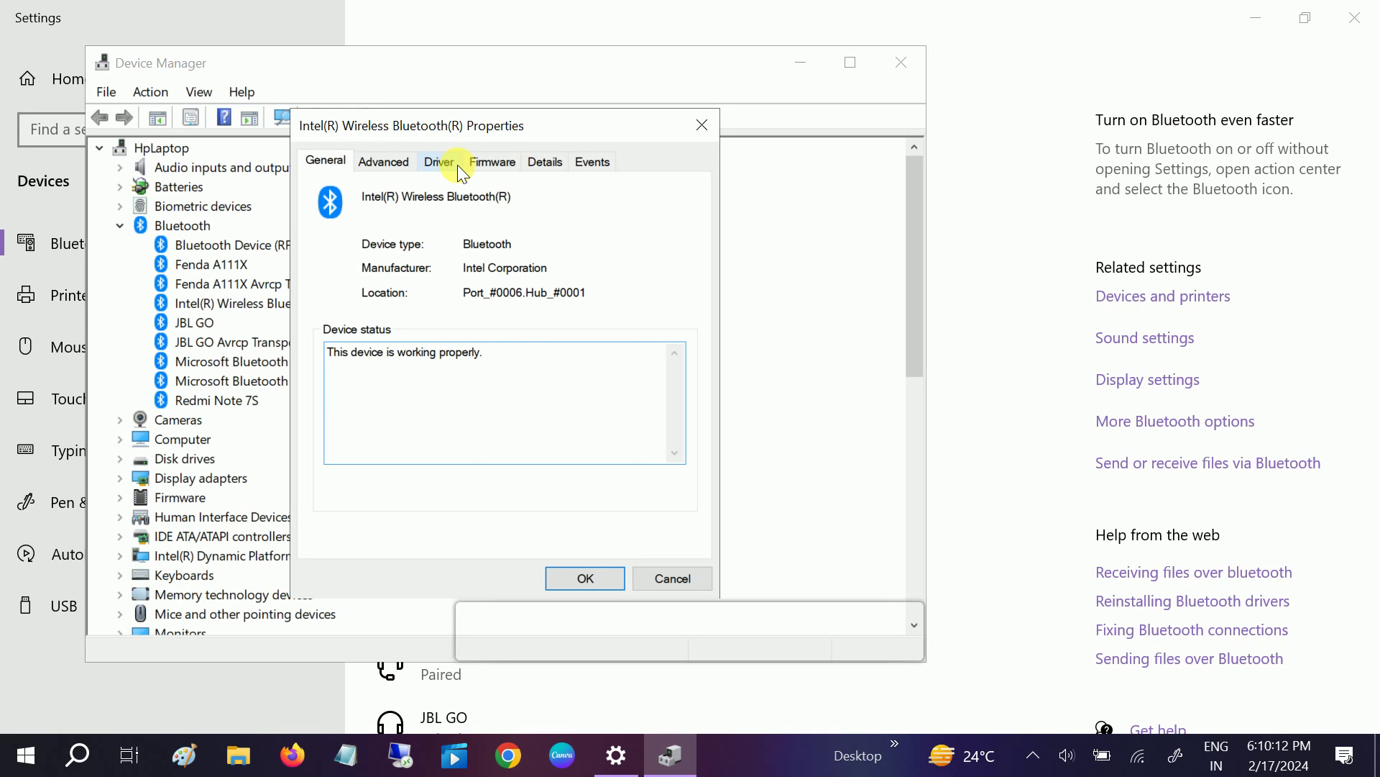
click(453, 165)
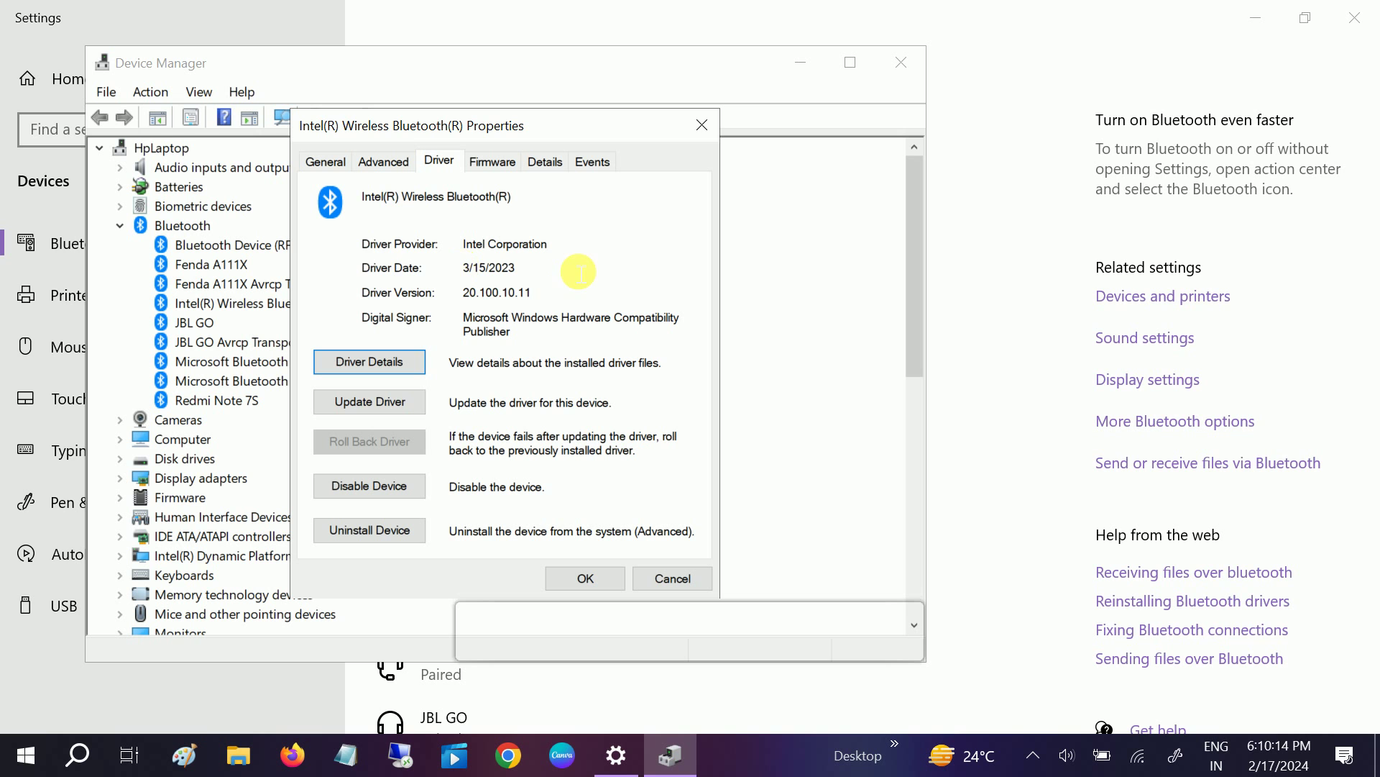
drag(548, 244, 394, 277)
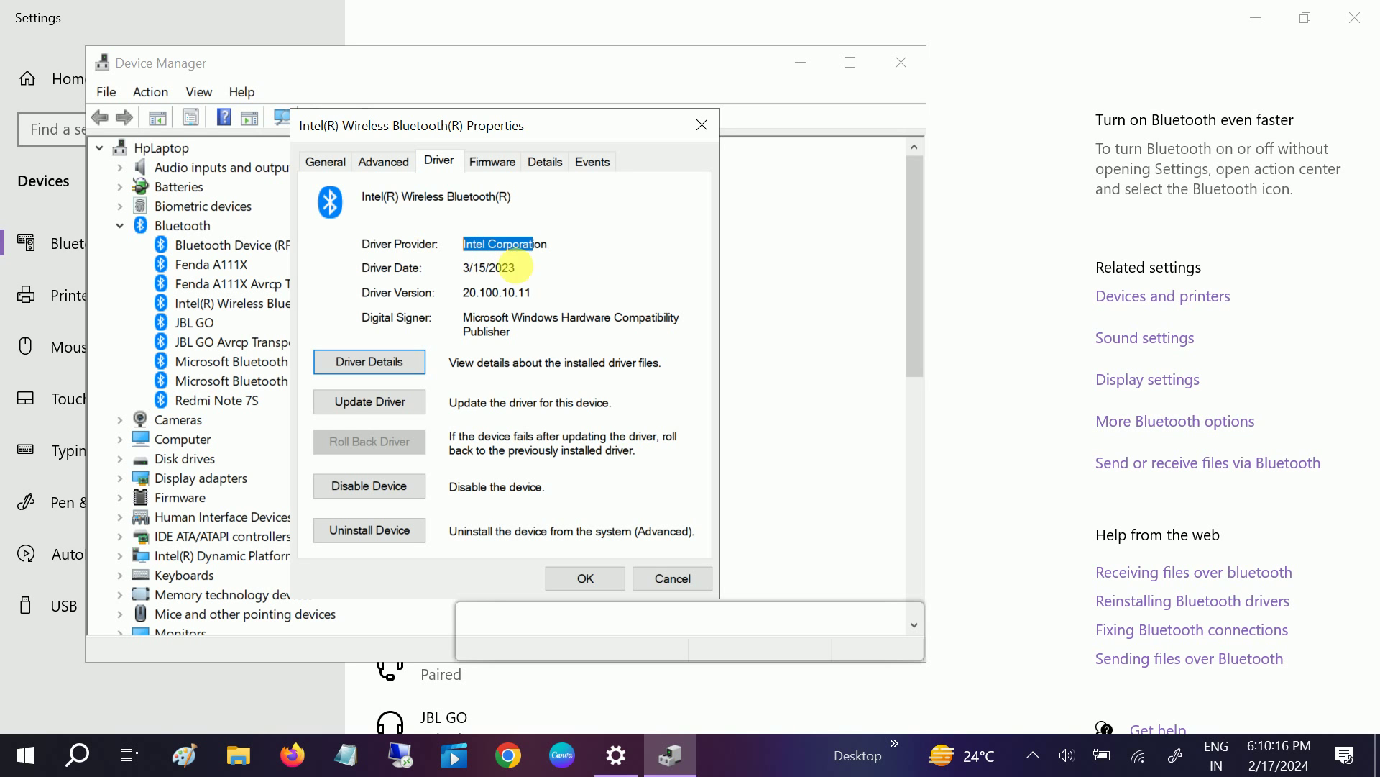
key(Tab)
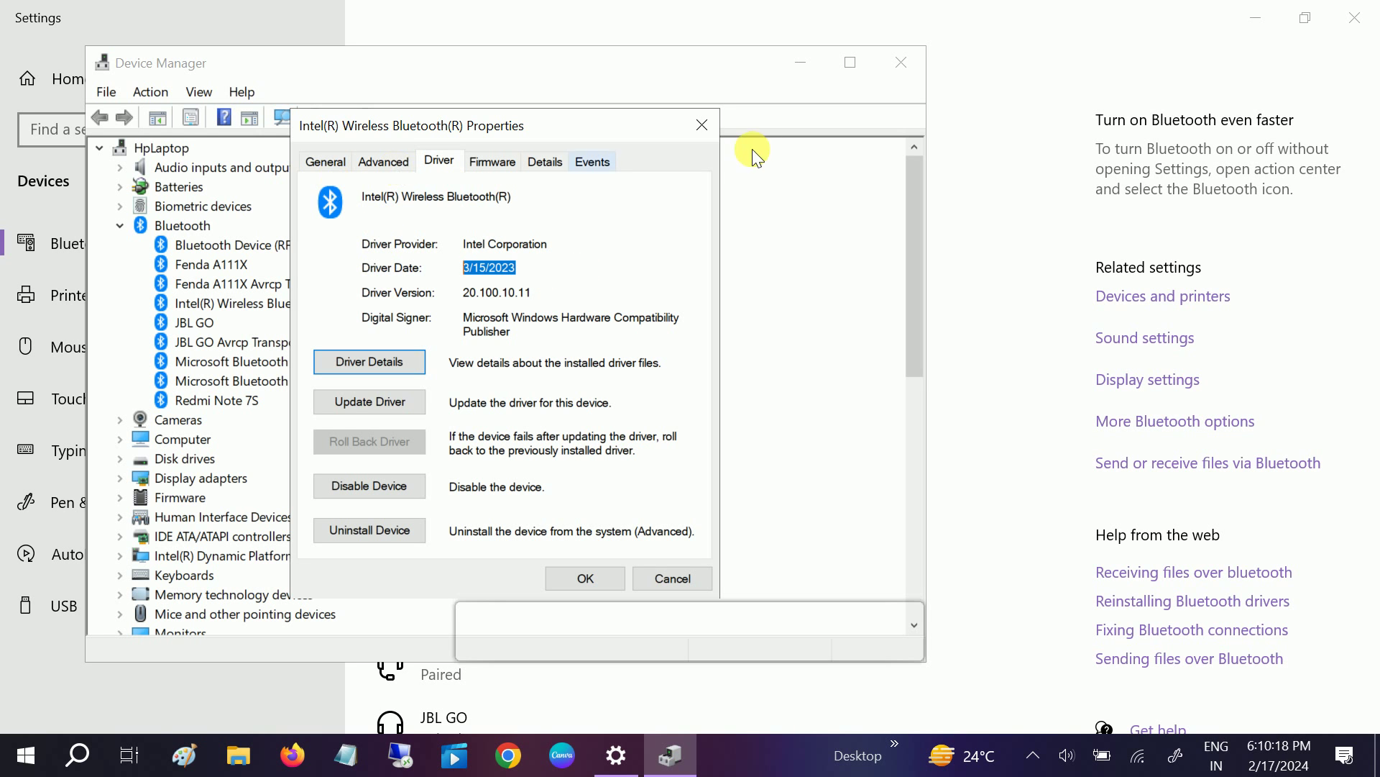
Close the properties dialog, Device Manager and Settings, then refresh the desktop
click(699, 133)
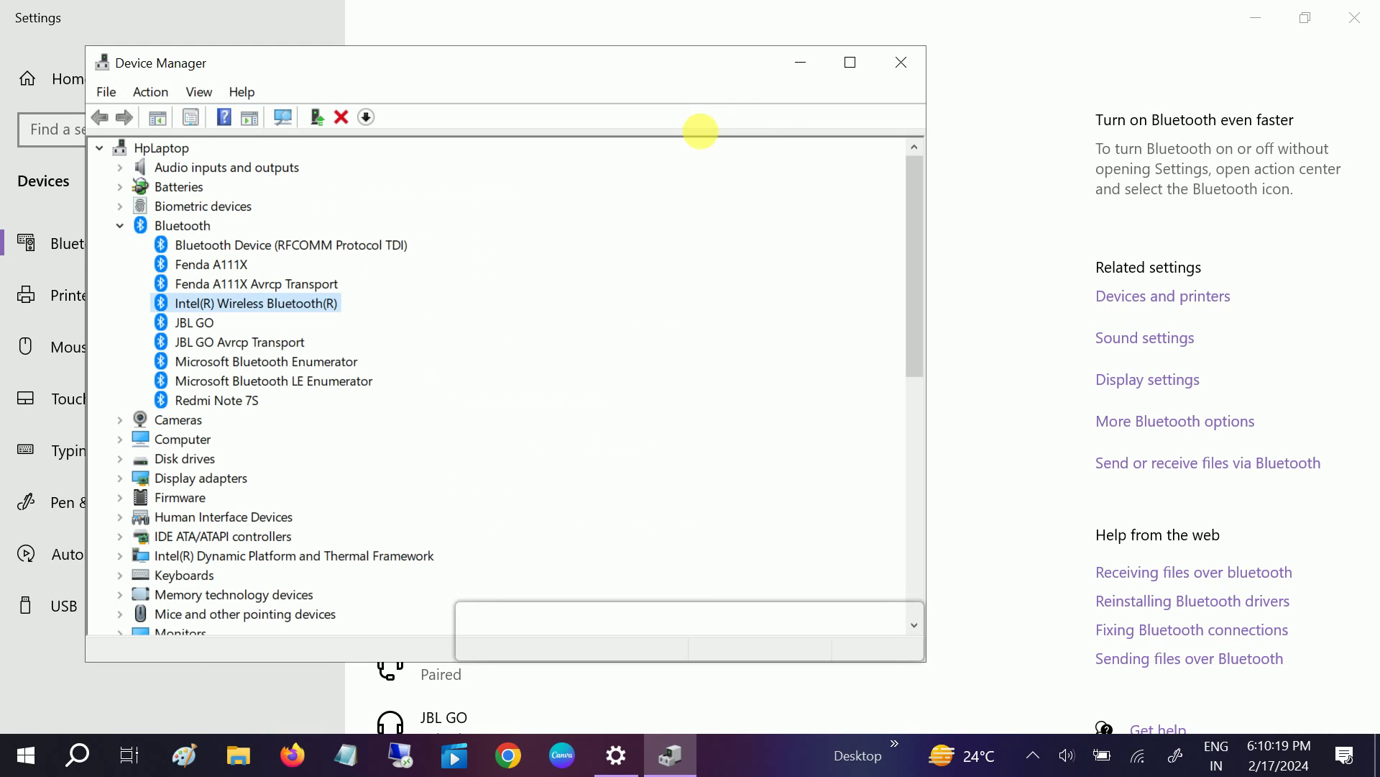
click(897, 70)
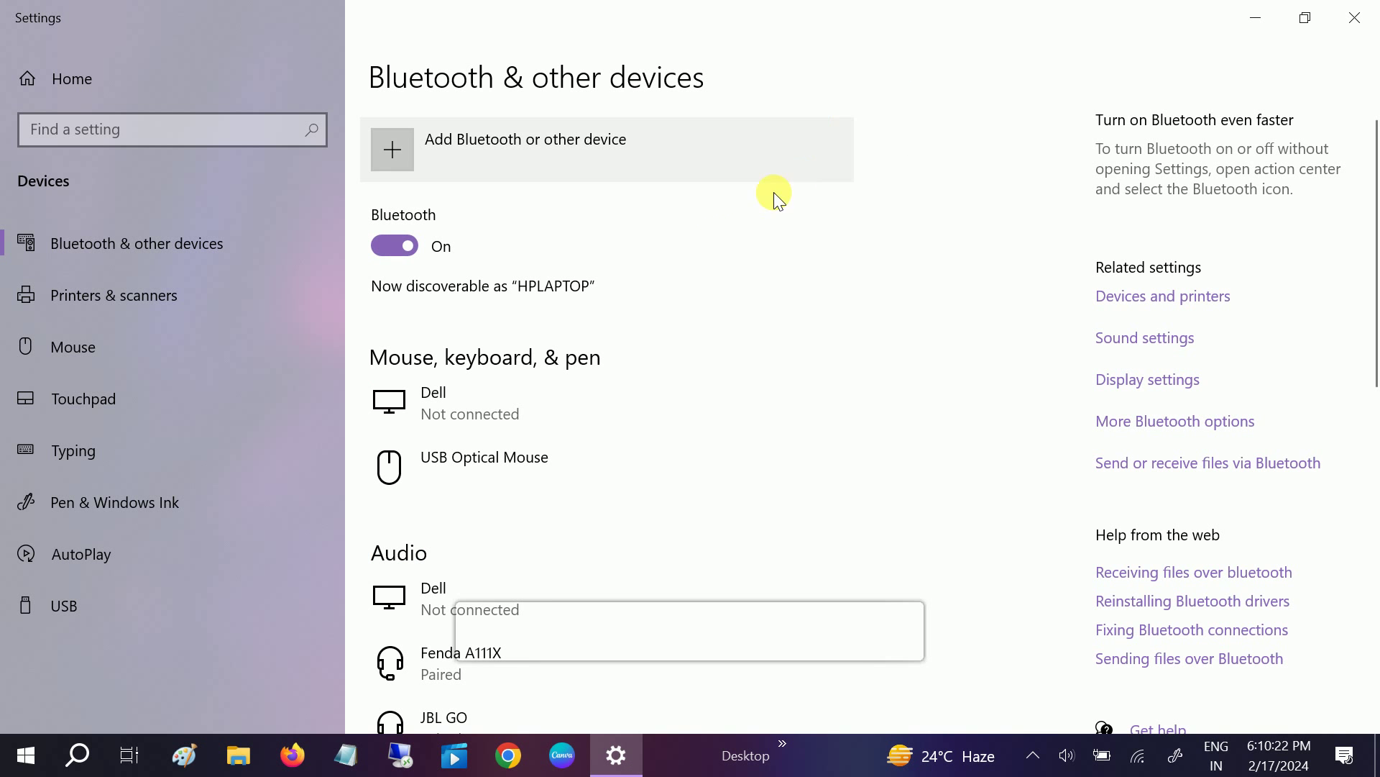
click(1358, 19)
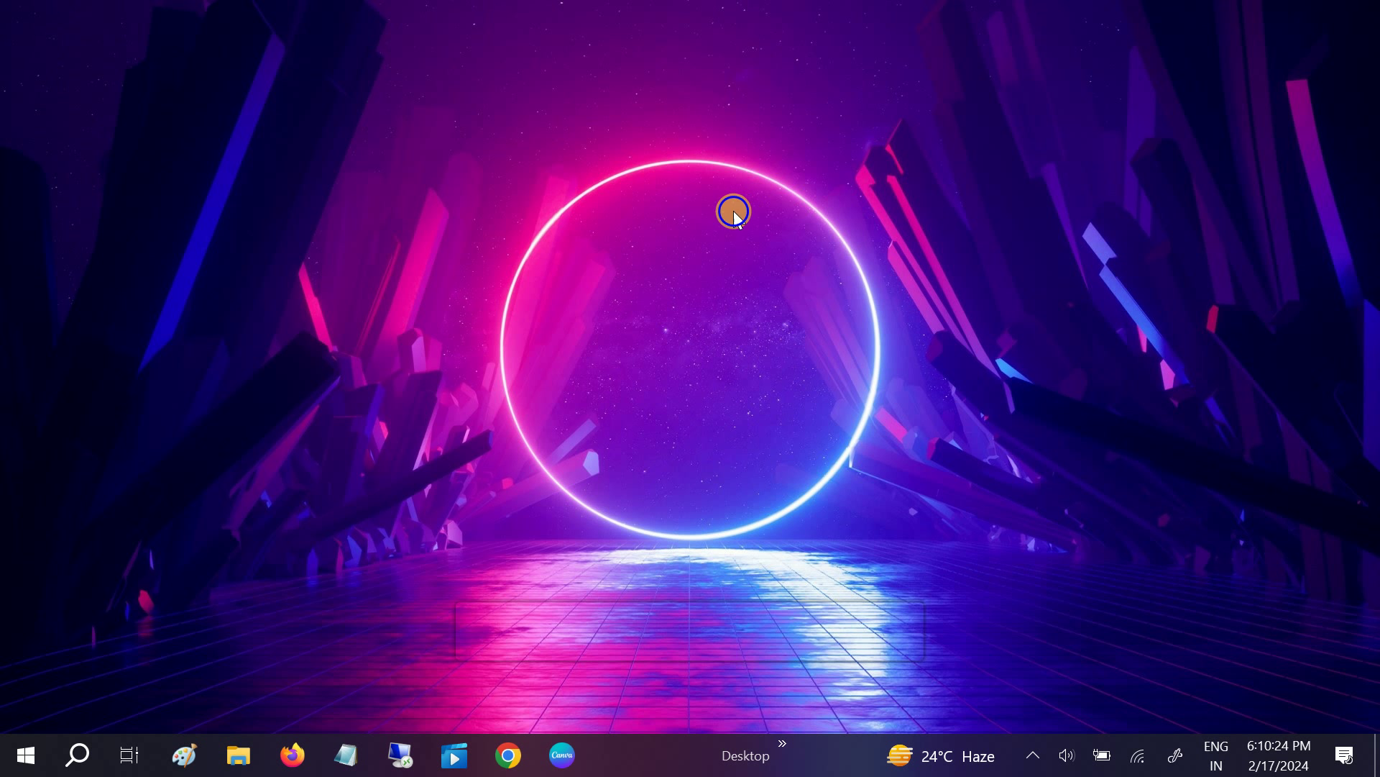
right_click(733, 210)
click(587, 277)
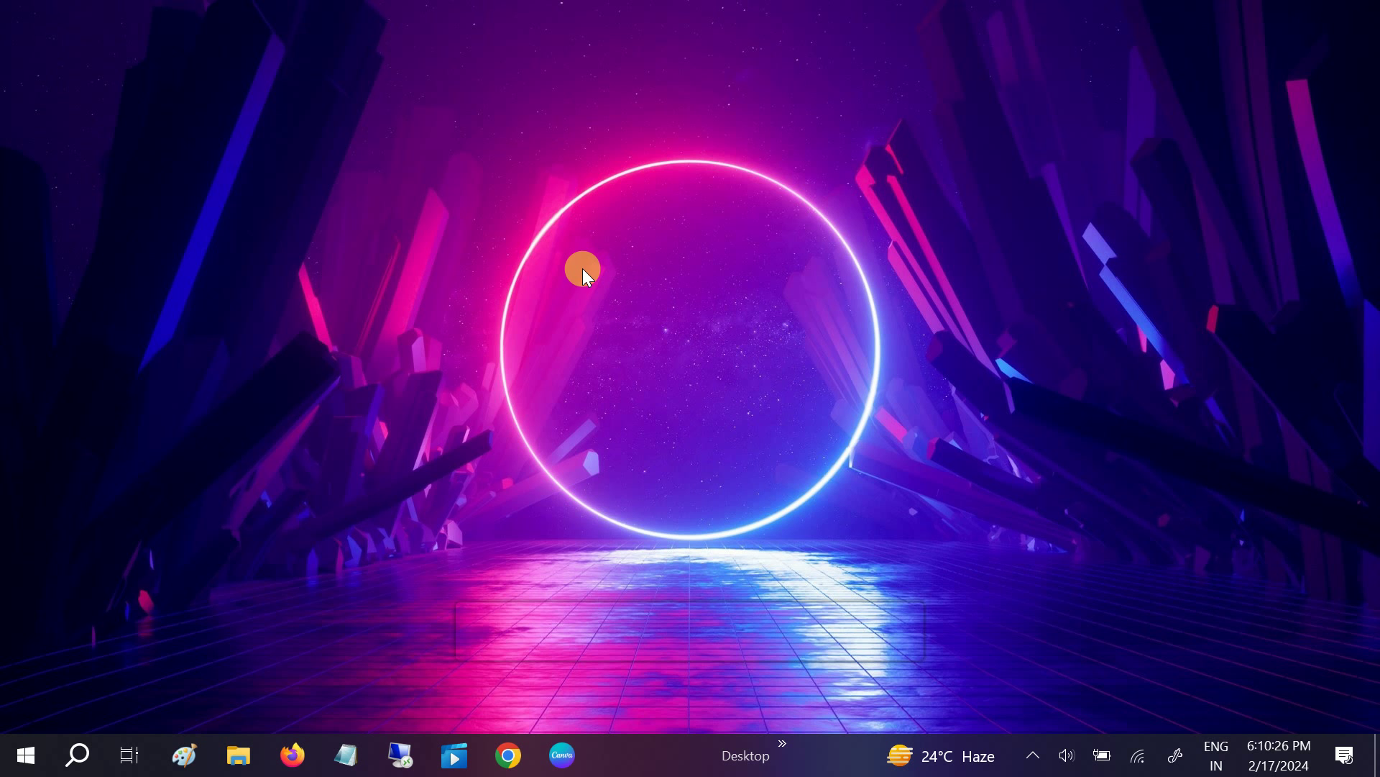